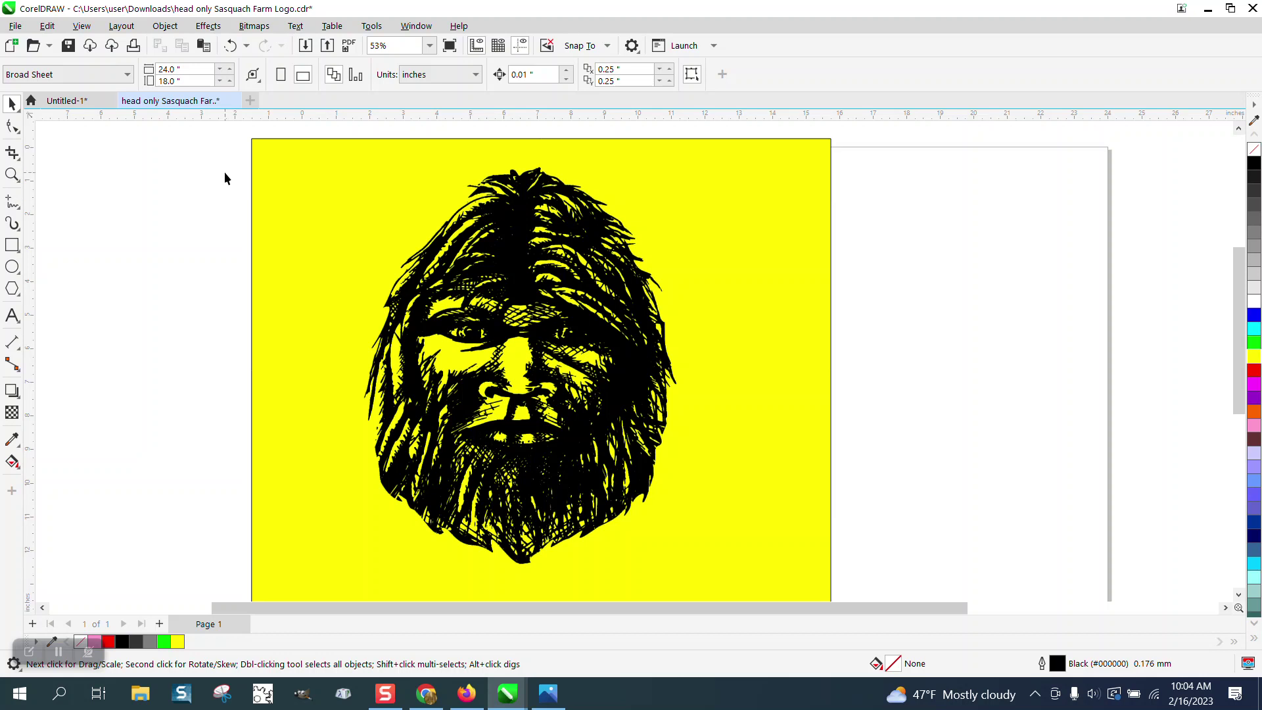
Shift the Sasquatch head bitmap about an inch left, then zoom into its face and eye to inspect detail
{"action": "left_click", "coordinate": [527, 266]}
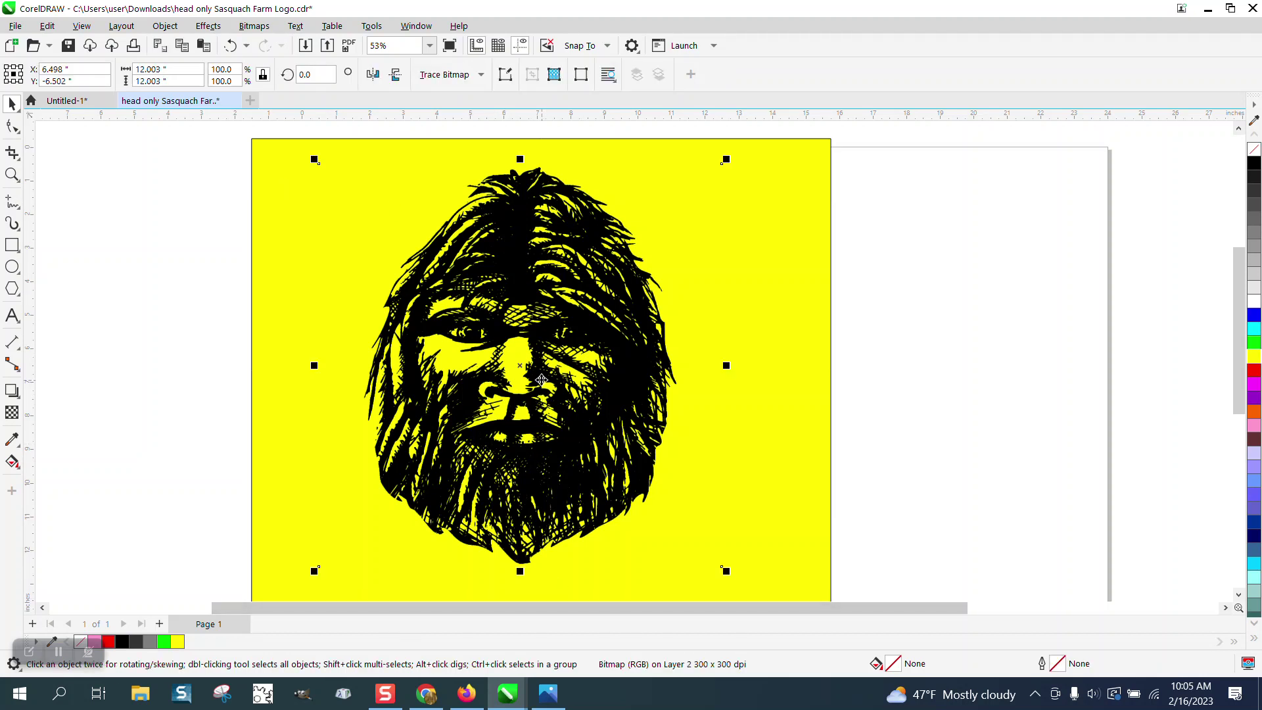
{"action": "left_click_drag", "start_coordinate": [543, 379], "coordinate": [481, 363]}
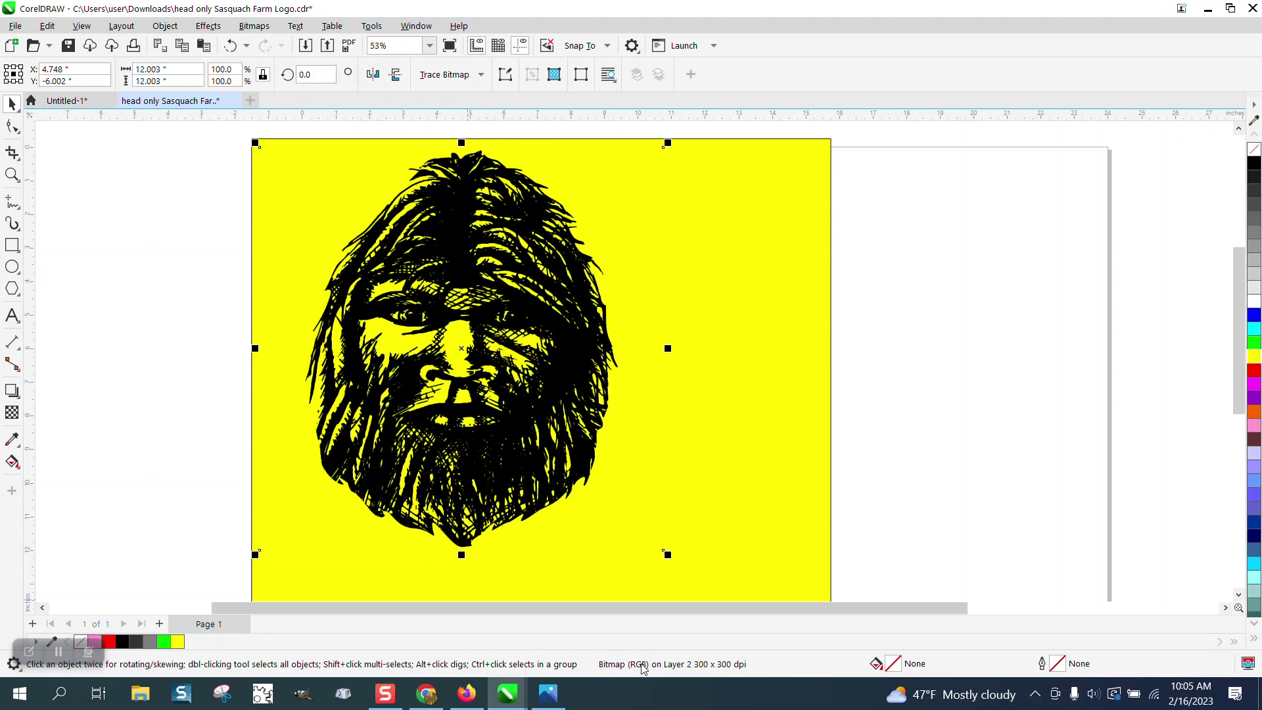
{"action": "left_click", "coordinate": [12, 174]}
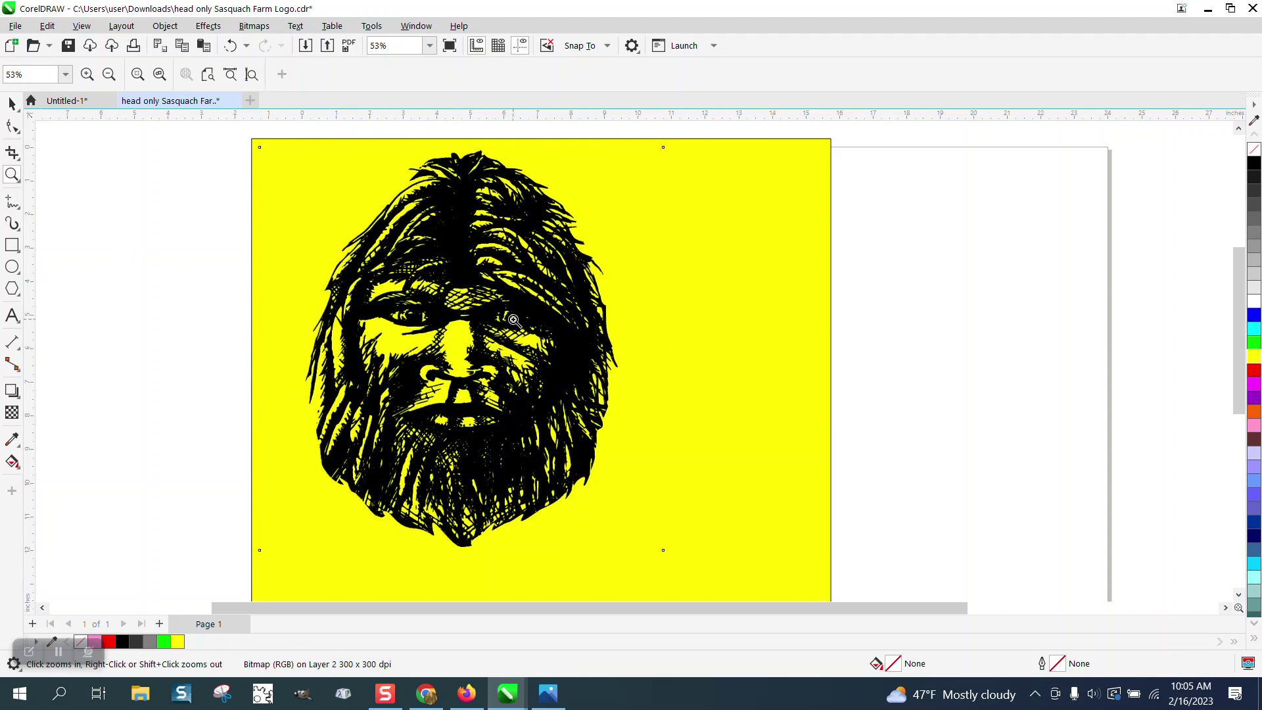
{"action": "left_click_drag", "start_coordinate": [510, 320], "coordinate": [547, 348]}
{"action": "left_click", "coordinate": [631, 428]}
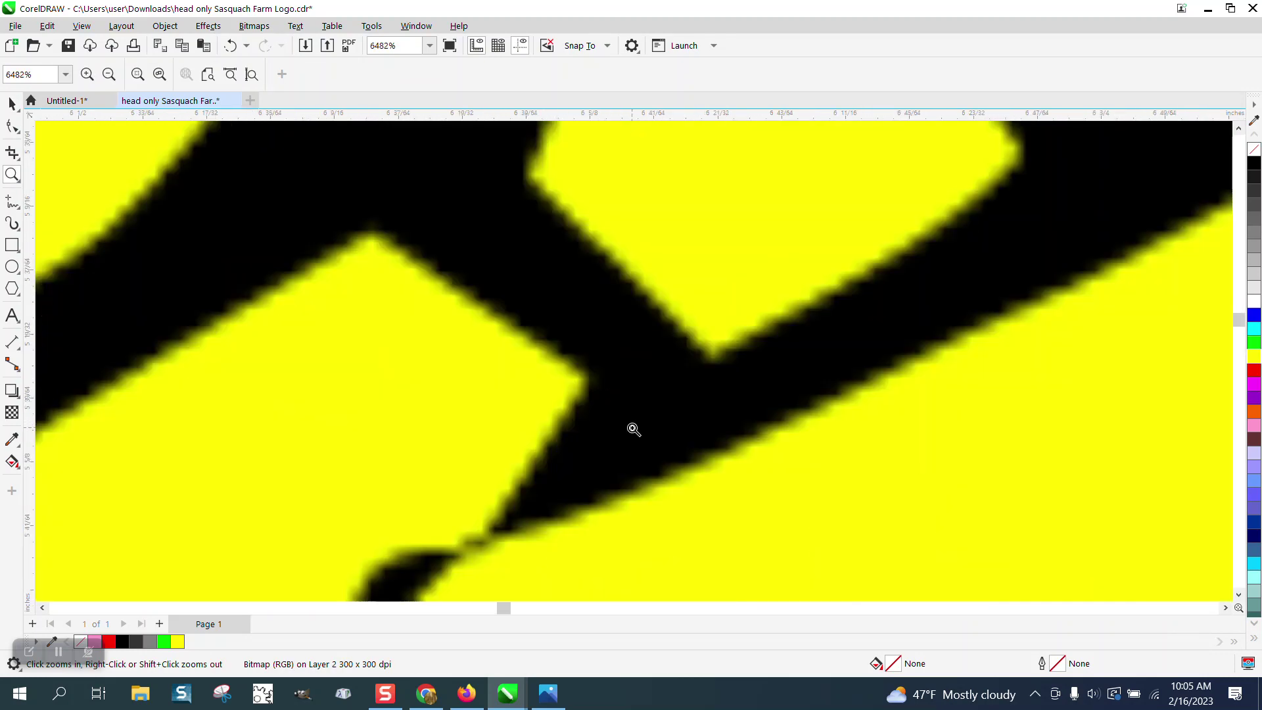
{"action": "scroll", "coordinate": [625, 428], "scroll_direction": "down", "scroll_amount": 5}
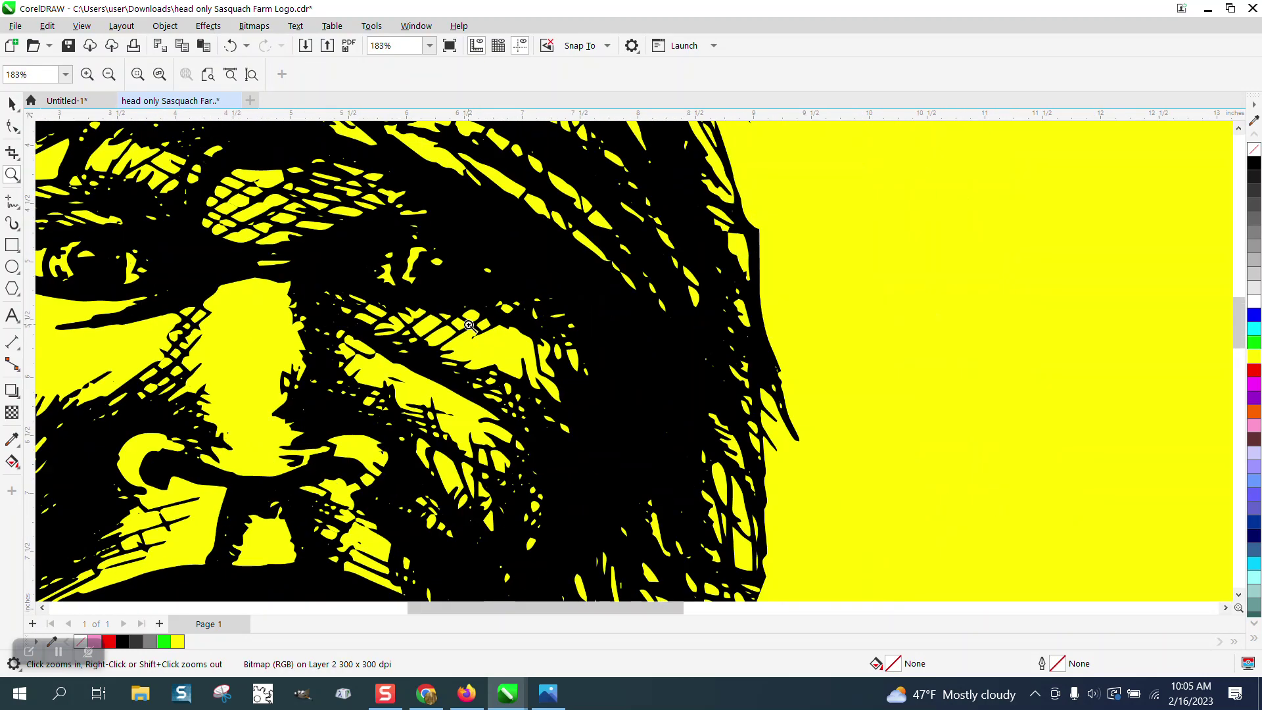
{"action": "scroll", "coordinate": [469, 324], "scroll_direction": "down", "scroll_amount": 3}
{"action": "left_click", "coordinate": [12, 103]}
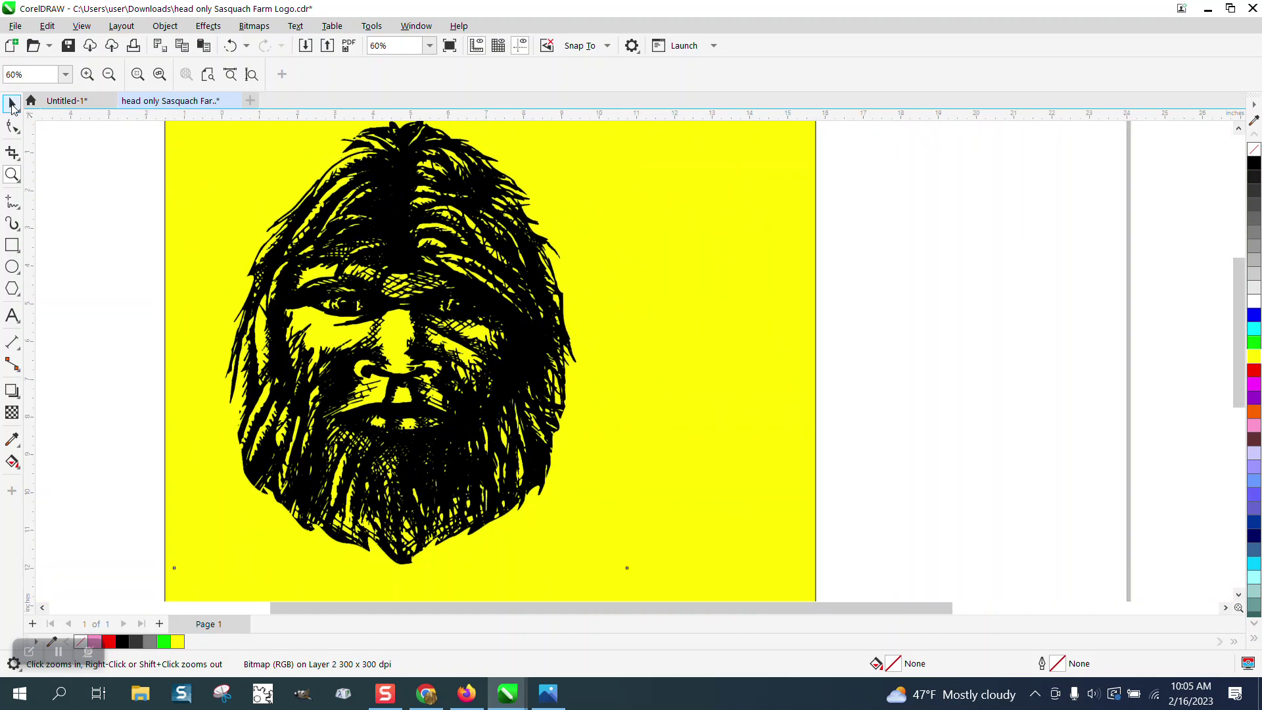
{"action": "left_click", "coordinate": [391, 229]}
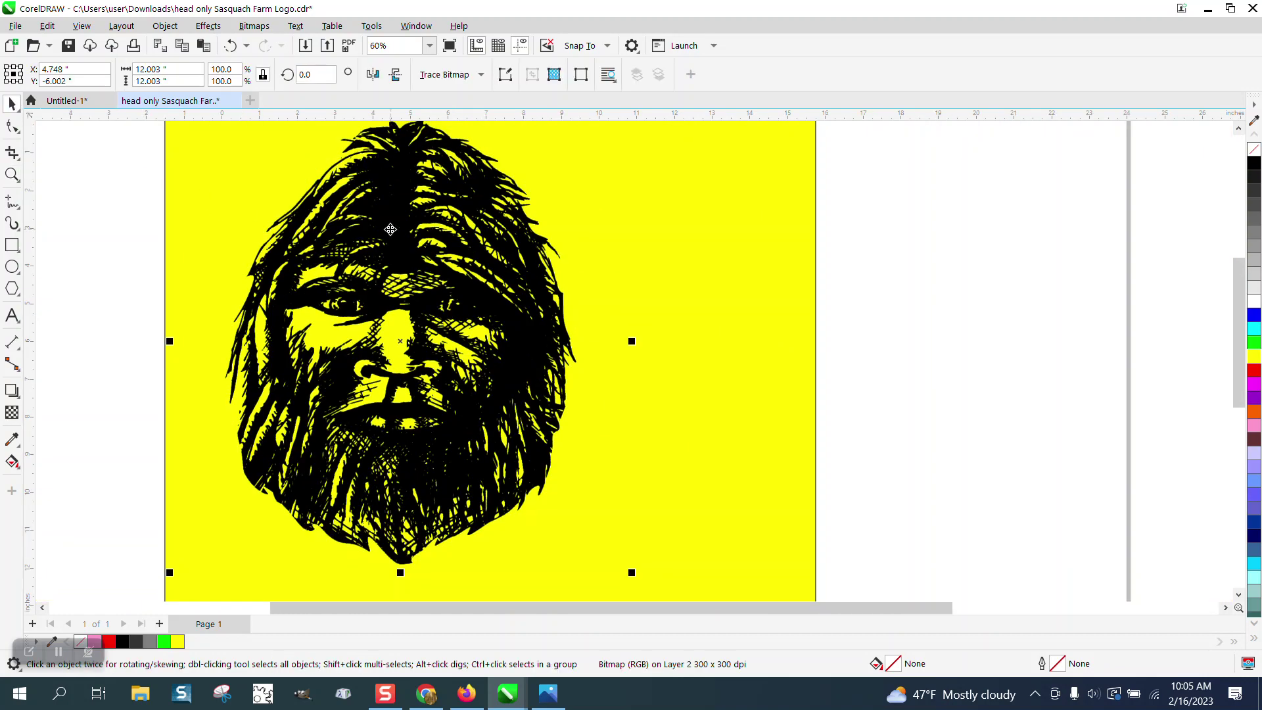
Scale the head bitmap down to 2.75 inches wide
{"action": "scroll", "coordinate": [390, 229], "scroll_direction": "down", "scroll_amount": 1}
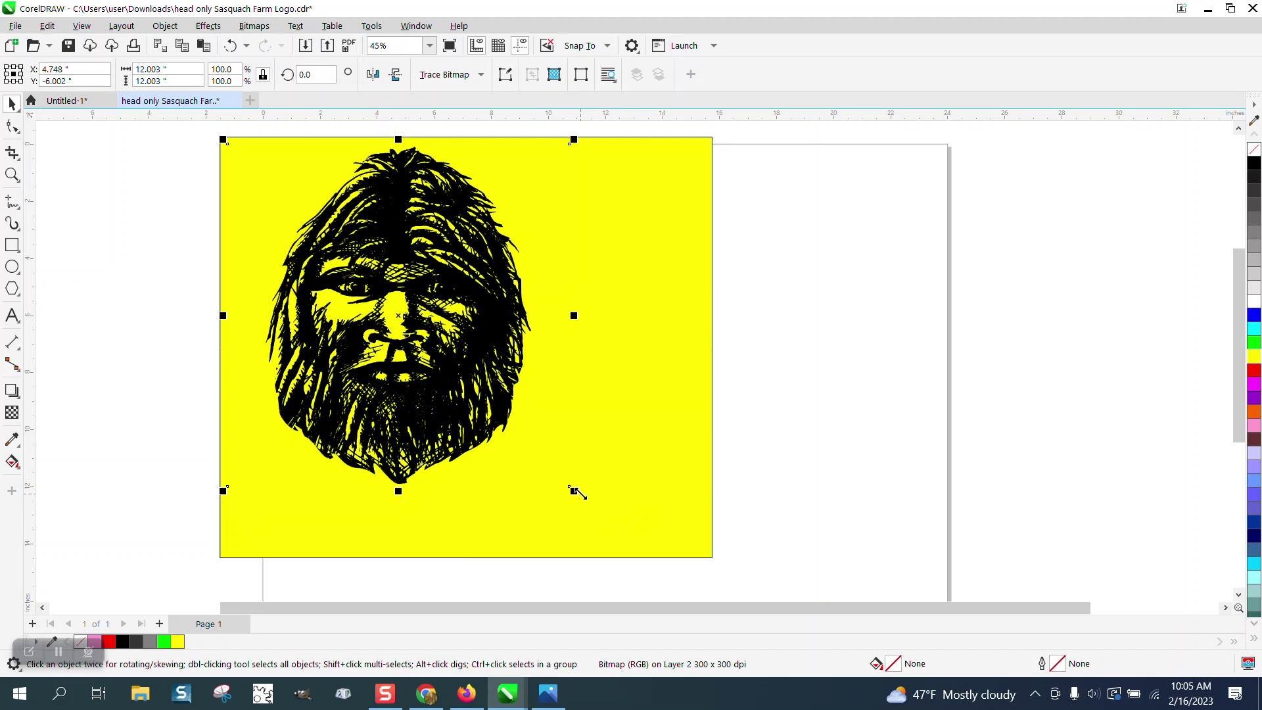
{"action": "left_click_drag", "start_coordinate": [574, 490], "coordinate": [418, 212]}
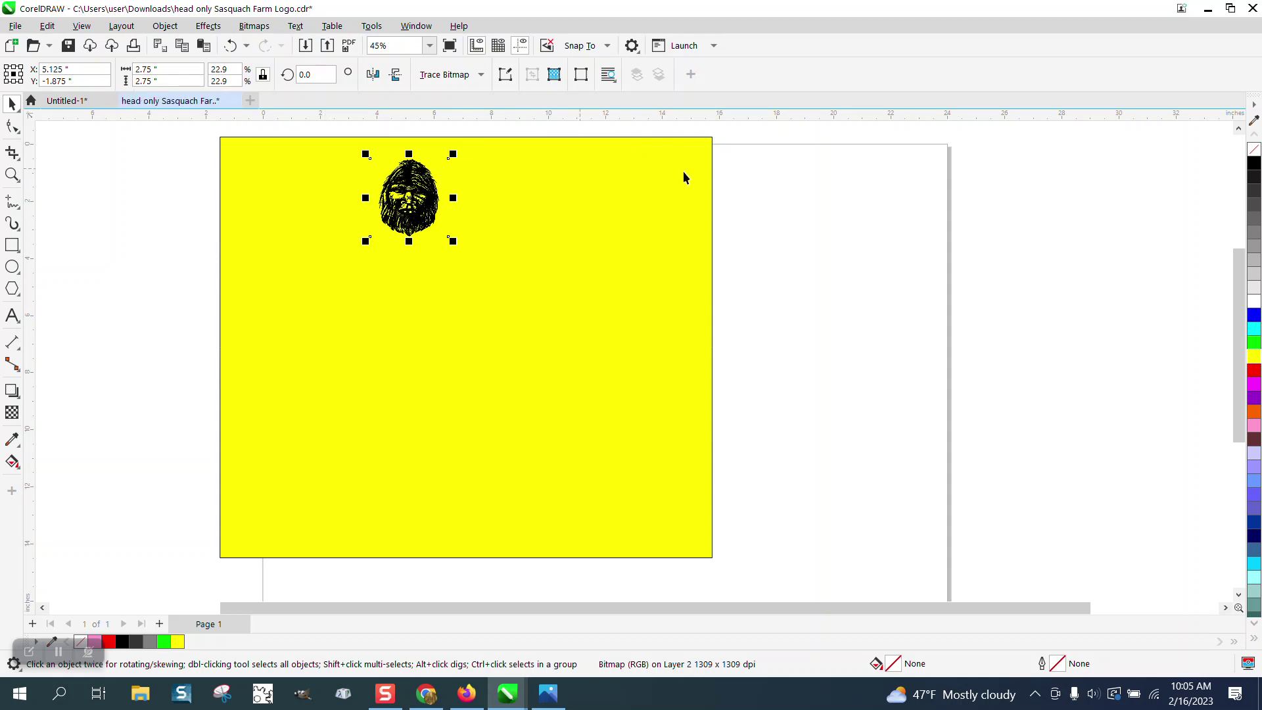
{"action": "left_click", "coordinate": [838, 193]}
Set the nudge distance to 4.0 inches and both duplicate offsets to 0.0
{"action": "left_click", "coordinate": [534, 75]}
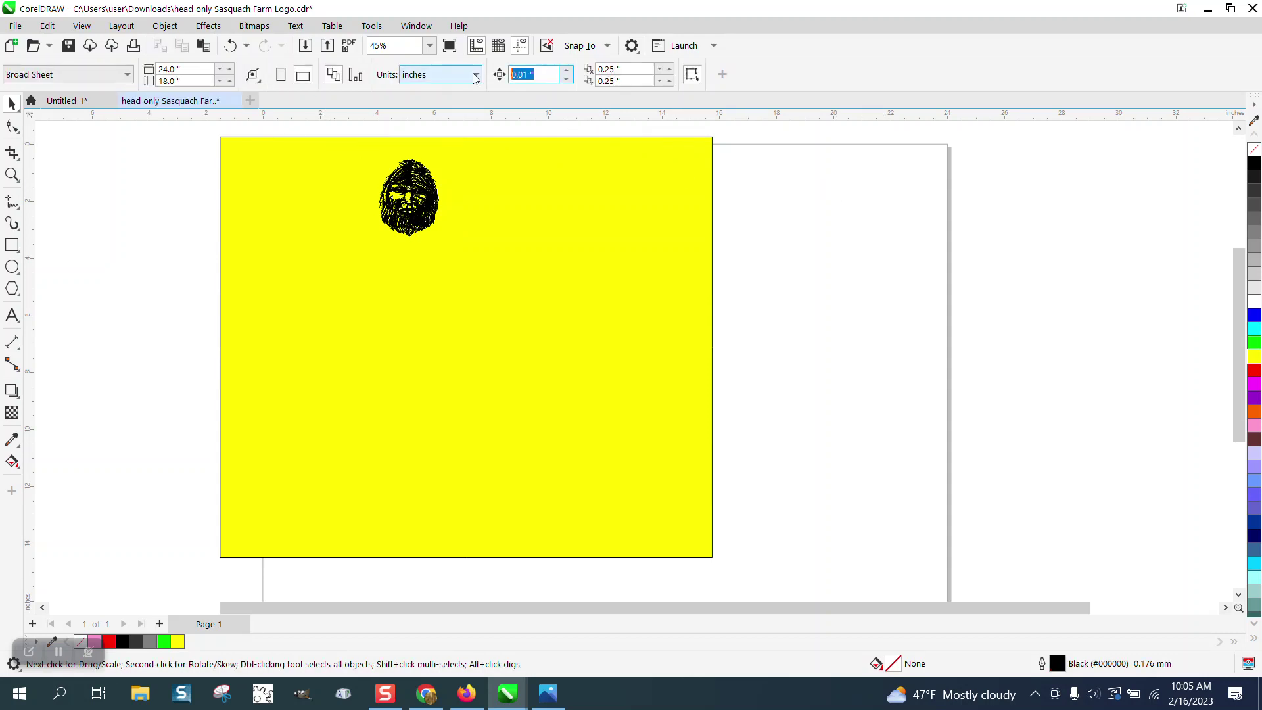
{"action": "type", "text": "4"}
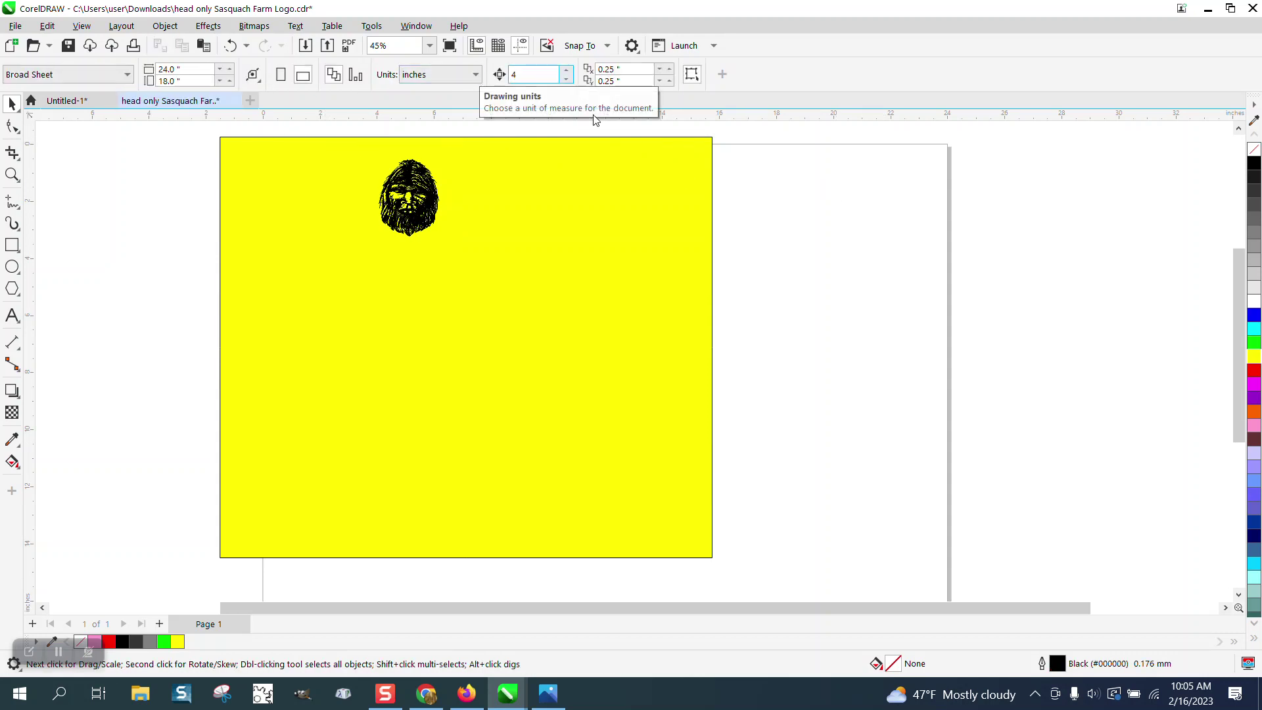
{"action": "key", "text": "Return"}
{"action": "left_click", "coordinate": [625, 69]}
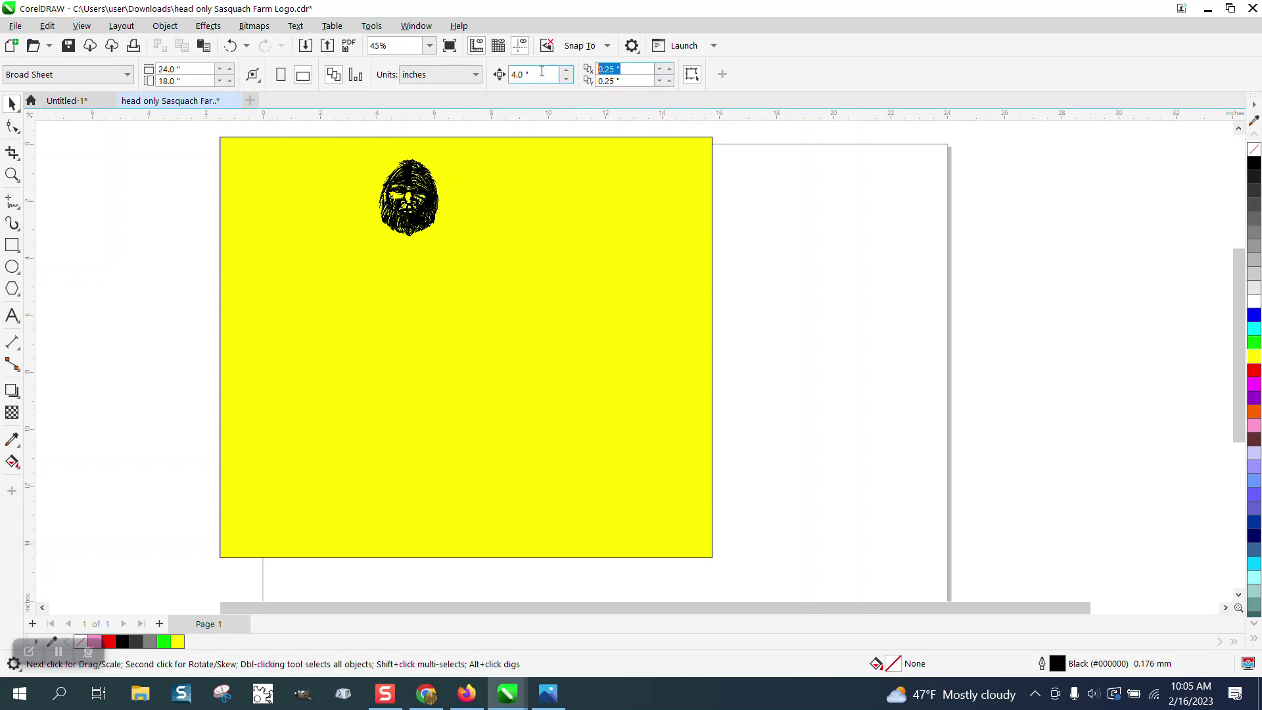
{"action": "type", "text": "0"}
{"action": "left_click", "coordinate": [629, 81]}
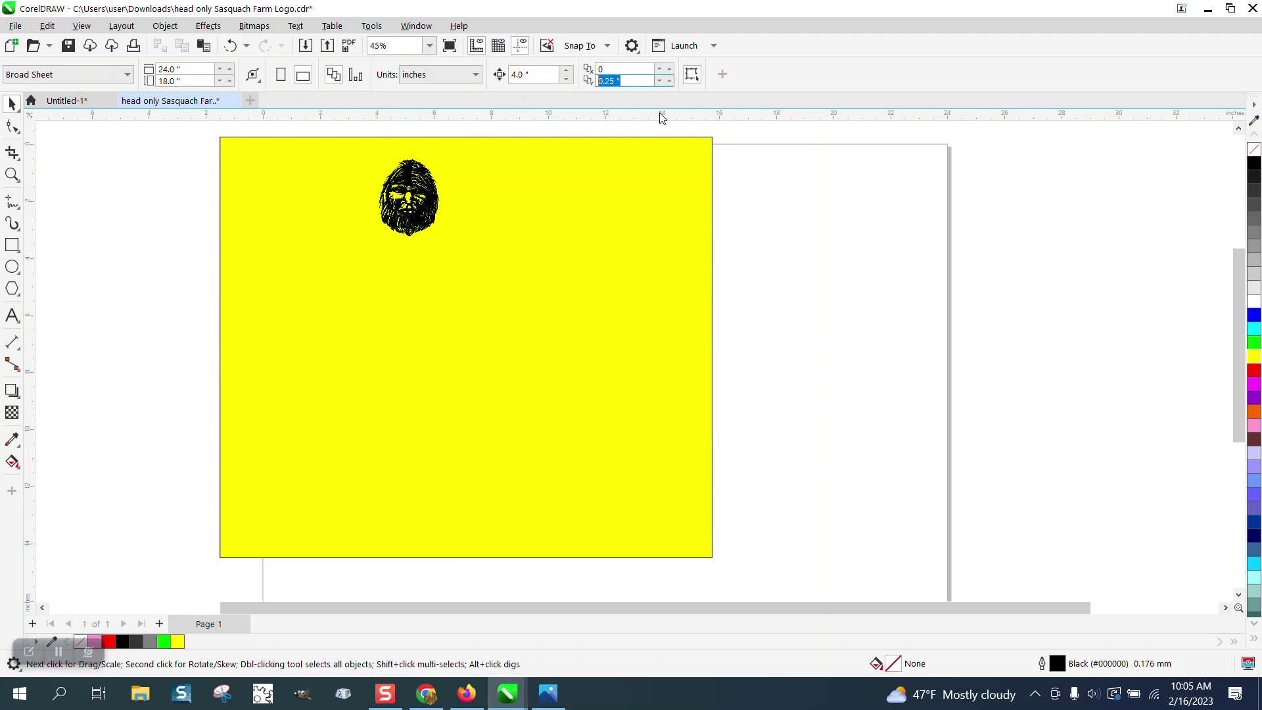
{"action": "type", "text": "0"}
{"action": "key", "text": "Return"}
Trace the head bitmap with Outline Trace > Clipart, producing 104 black vector curves
{"action": "left_click", "coordinate": [446, 206]}
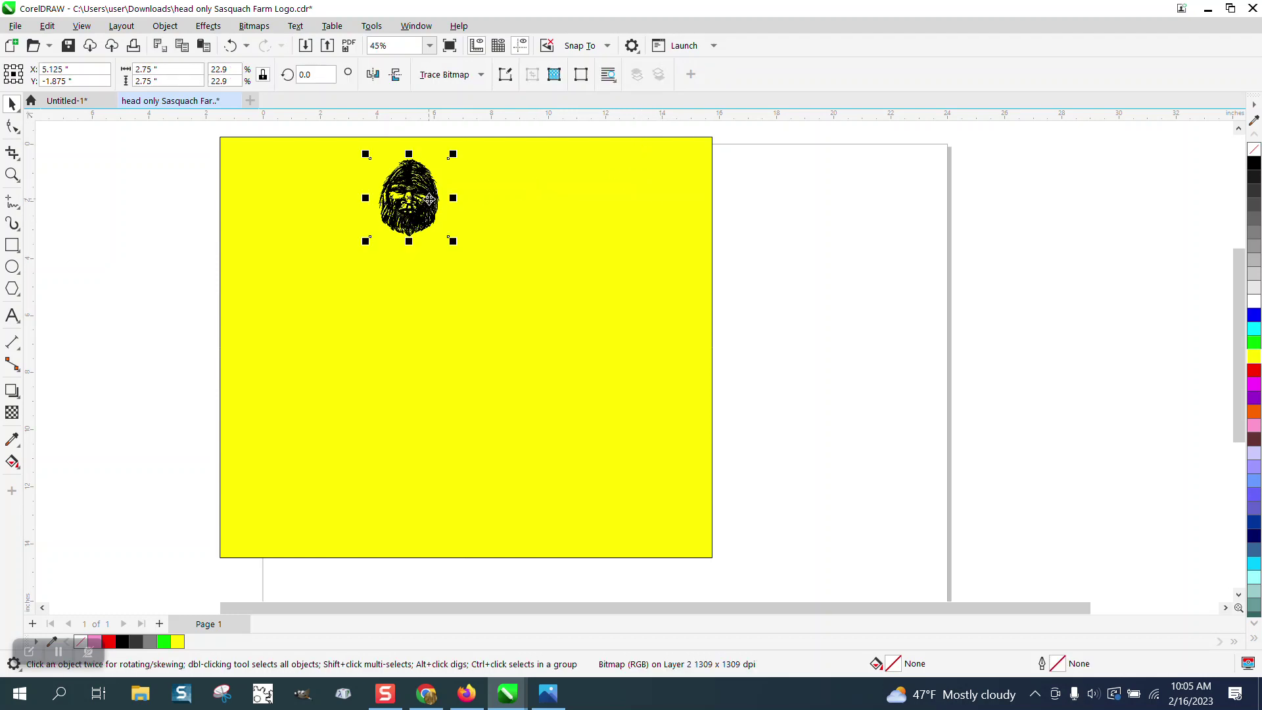
{"action": "left_click", "coordinate": [484, 76]}
{"action": "mouse_move", "coordinate": [512, 129]}
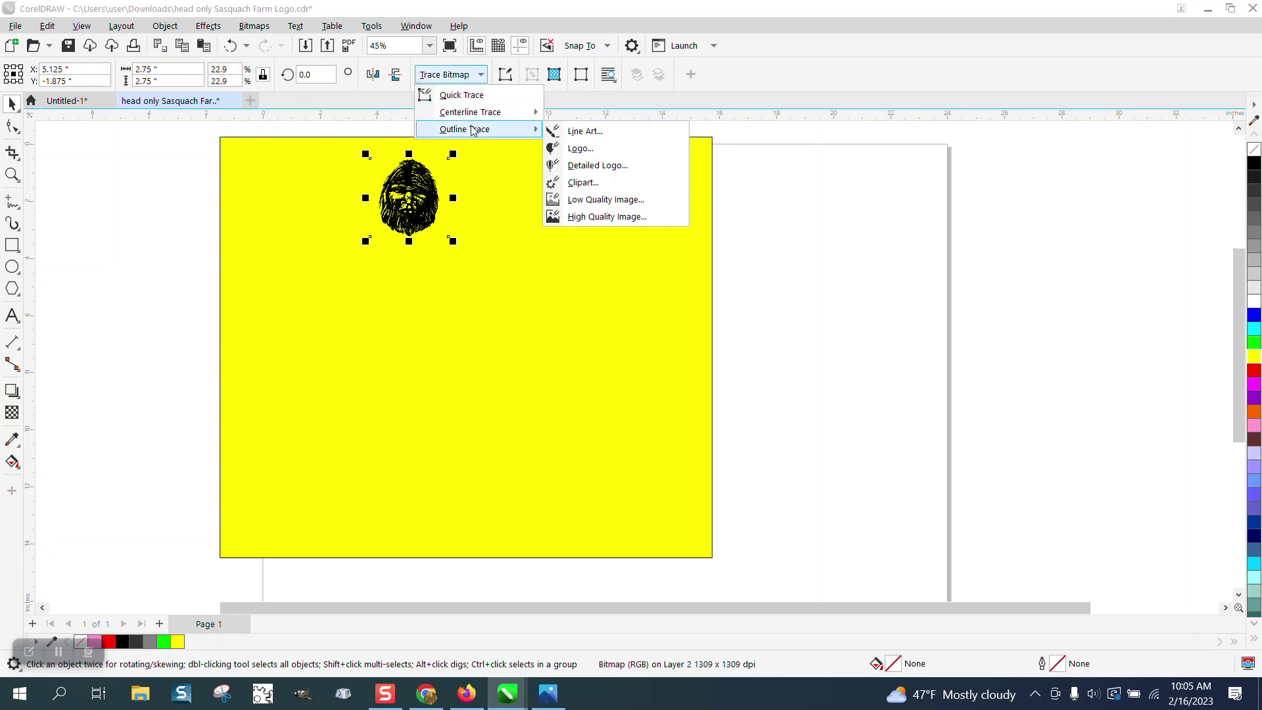
{"action": "left_click", "coordinate": [569, 182]}
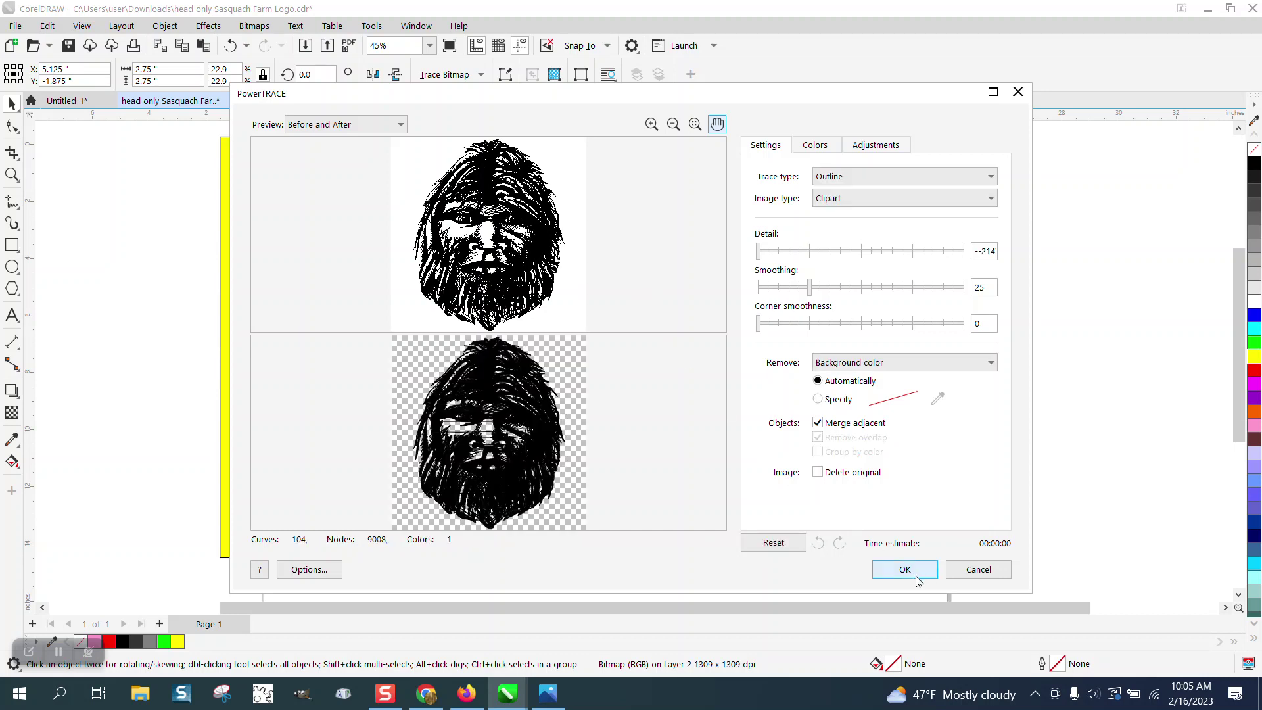
{"action": "left_click", "coordinate": [897, 569]}
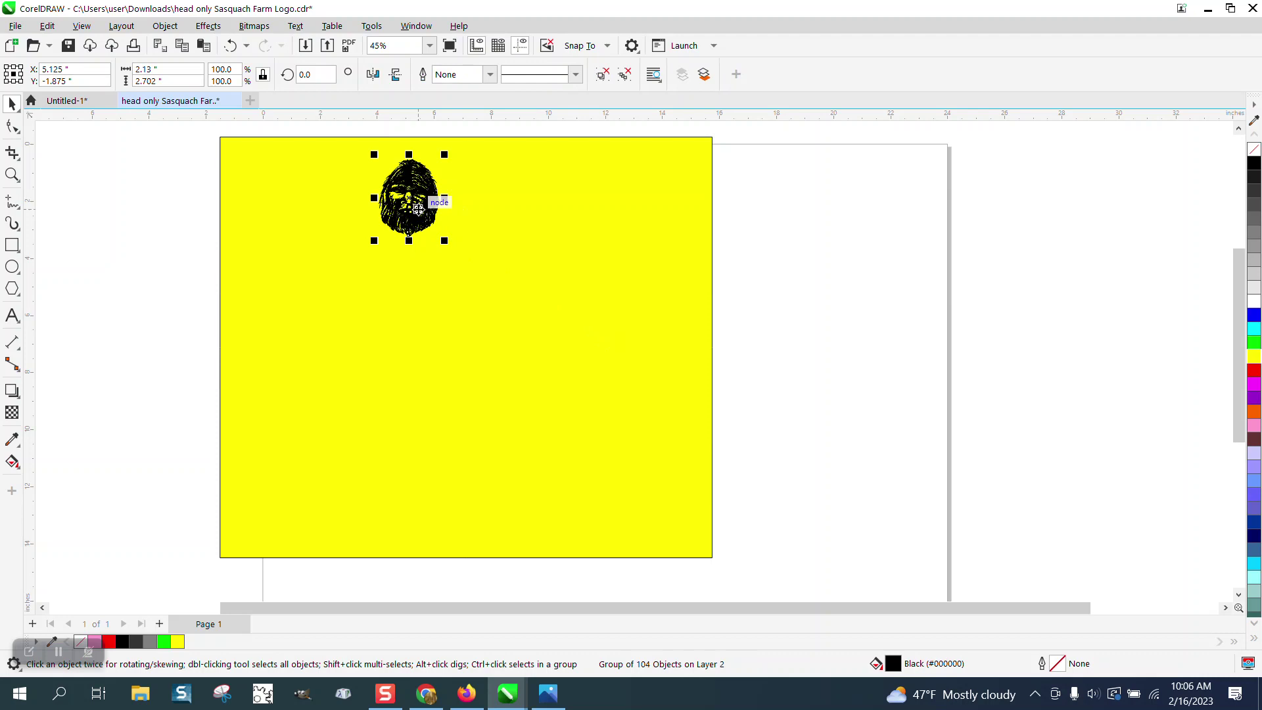
Nudge the traced head 4 inches right and zoom in to inspect it
{"action": "key", "text": "Right"}
{"action": "left_click", "coordinate": [12, 174]}
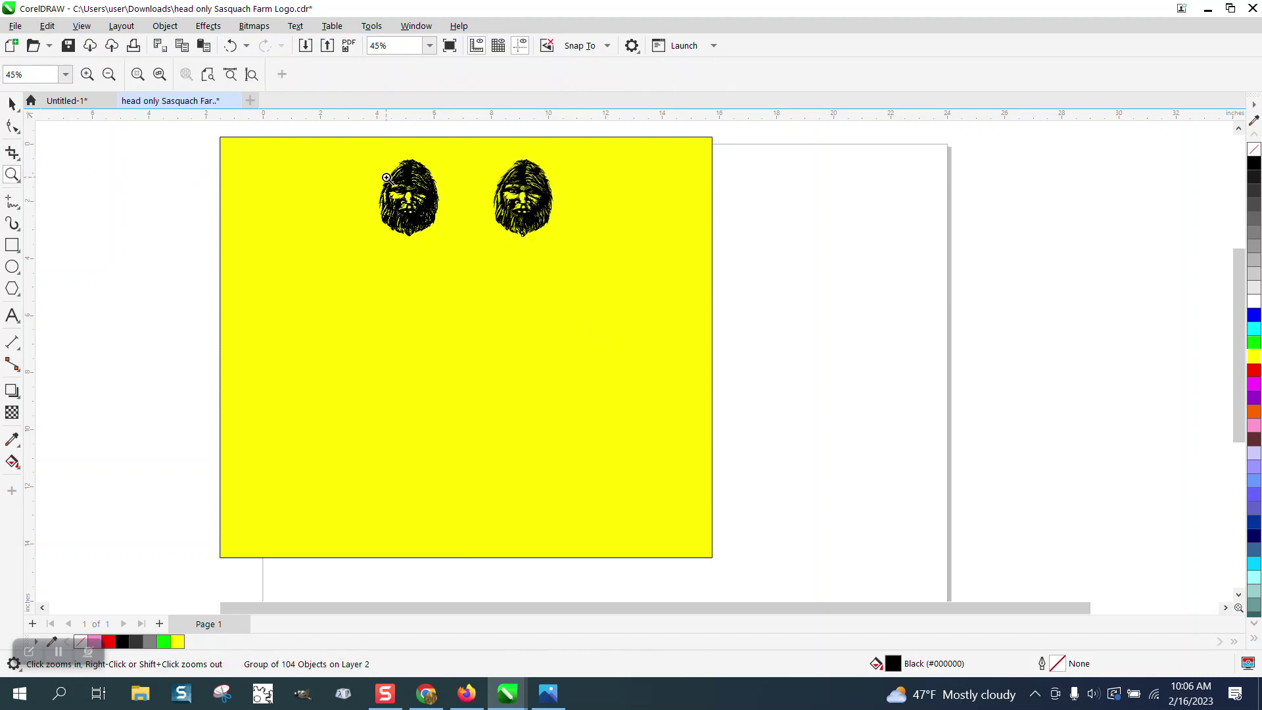
{"action": "left_click_drag", "start_coordinate": [421, 171], "coordinate": [831, 397]}
{"action": "scroll", "coordinate": [681, 344], "scroll_direction": "down", "scroll_amount": 5}
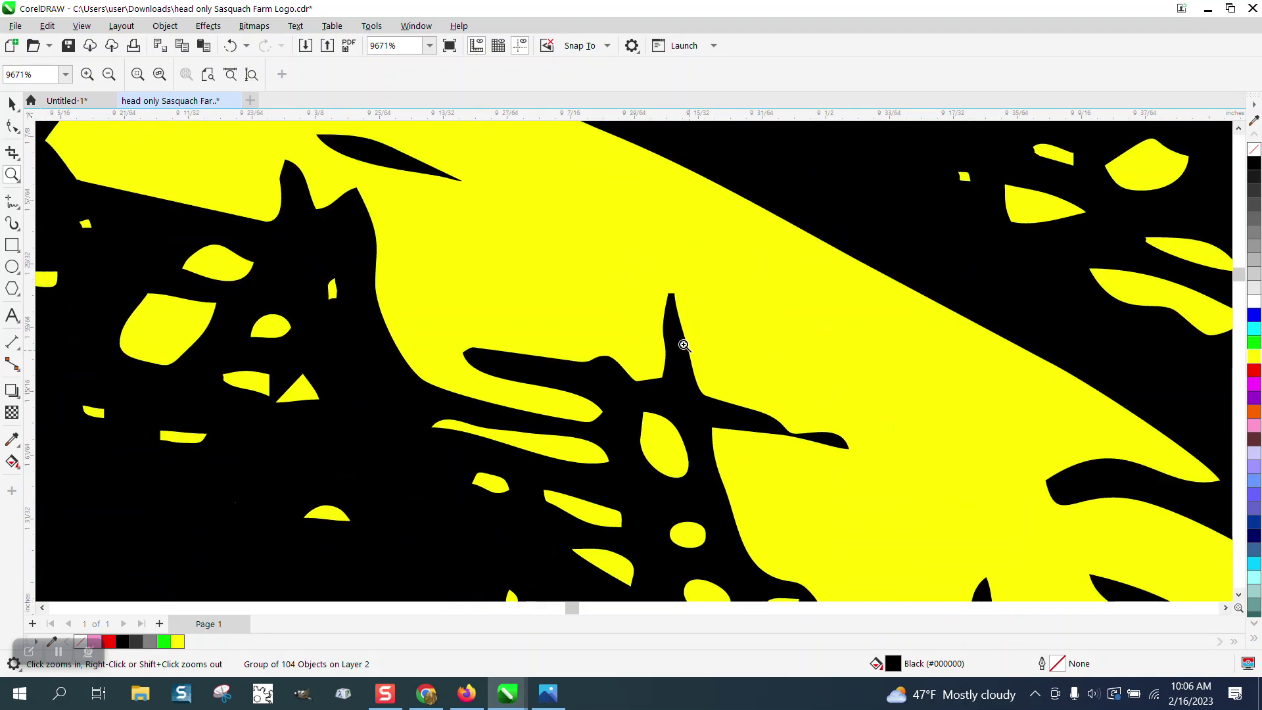
{"action": "scroll", "coordinate": [664, 331], "scroll_direction": "down", "scroll_amount": 7}
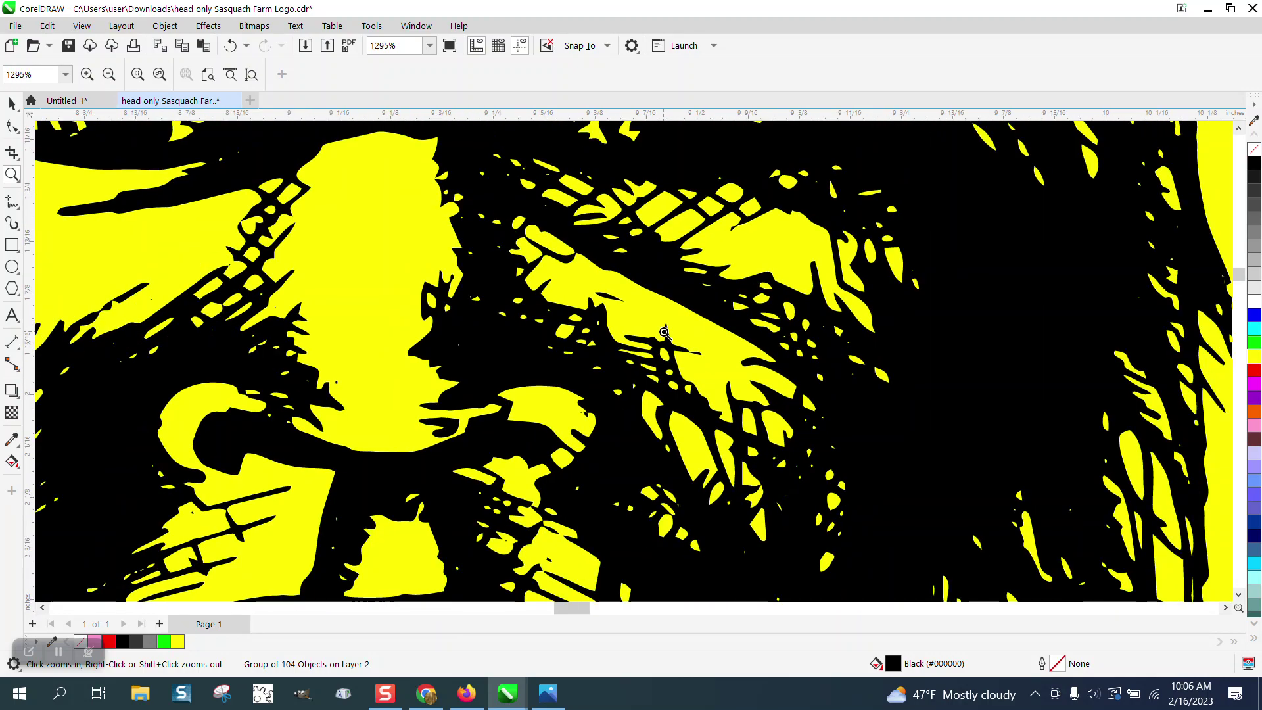
{"action": "scroll", "coordinate": [664, 332], "scroll_direction": "down", "scroll_amount": 2}
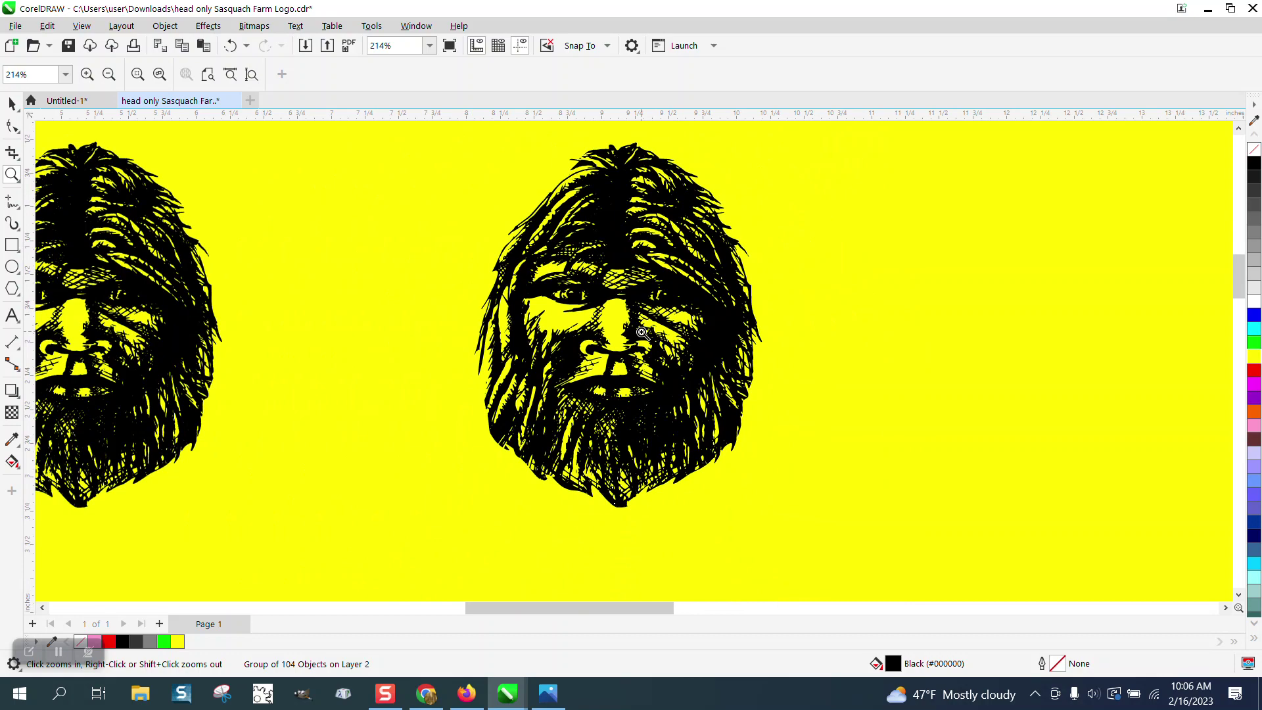
Move the traced head slightly left beside the bitmap and zoom into its hair and brow
{"action": "key", "text": "space"}
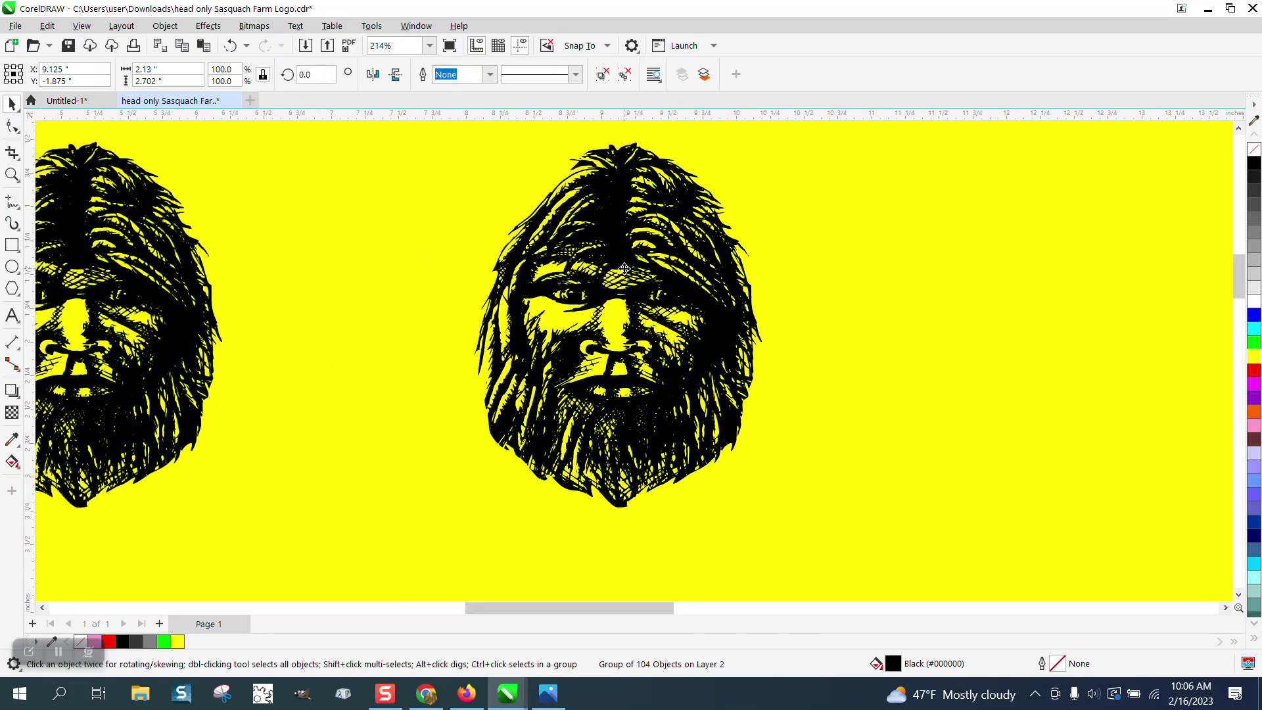
{"action": "left_click_drag", "start_coordinate": [635, 273], "coordinate": [462, 280]}
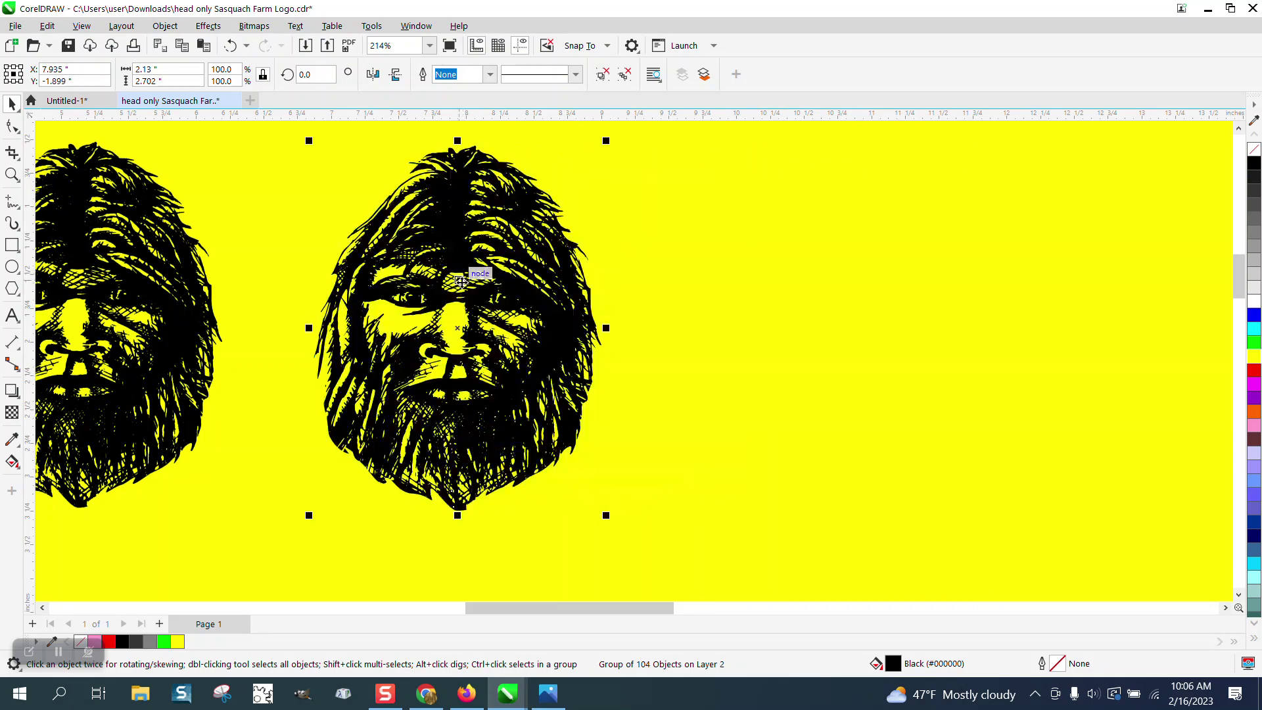
{"action": "left_click", "coordinate": [12, 174]}
{"action": "left_click_drag", "start_coordinate": [354, 196], "coordinate": [701, 331]}
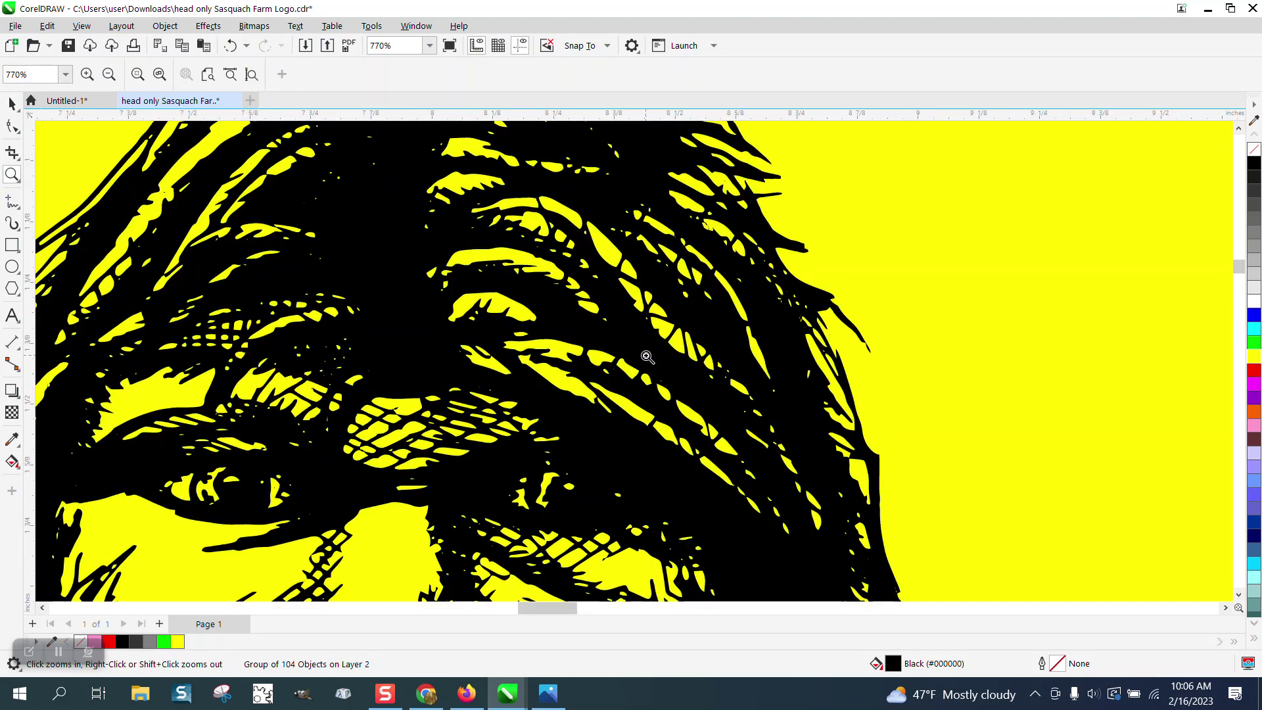
{"action": "scroll", "coordinate": [586, 340], "scroll_direction": "down", "scroll_amount": 3}
{"action": "scroll", "coordinate": [587, 340], "scroll_direction": "down", "scroll_amount": 2}
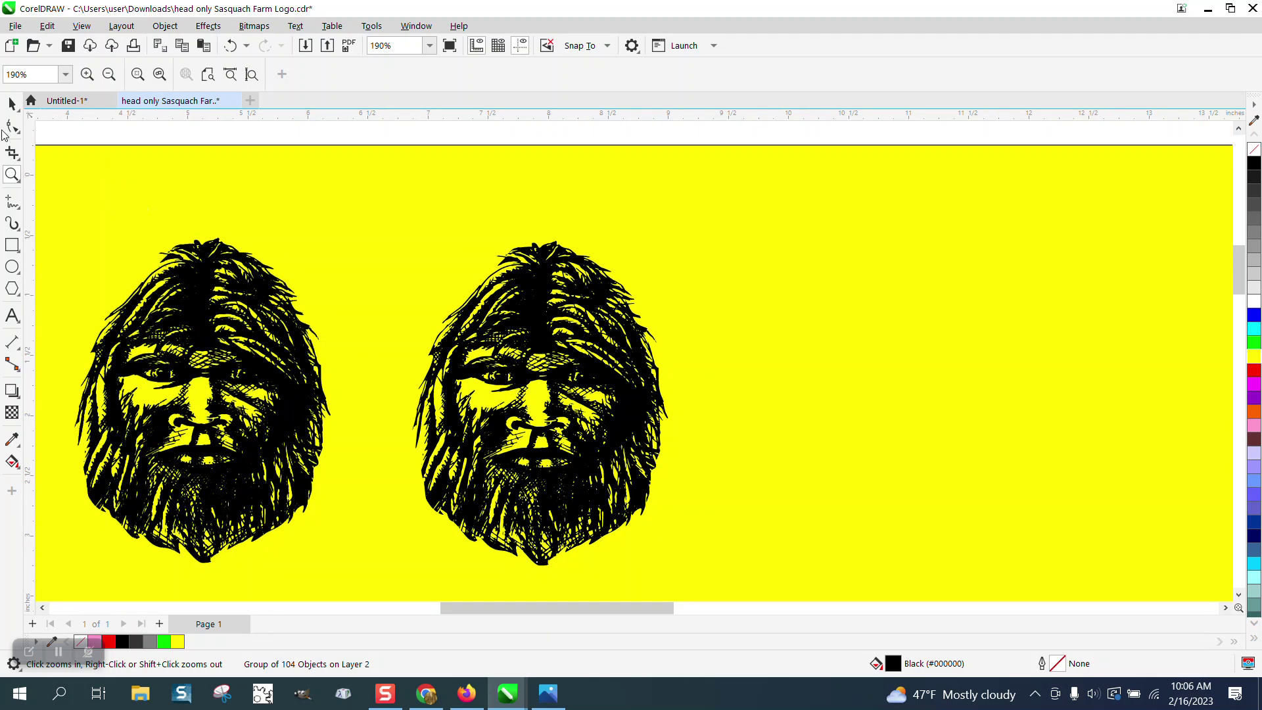
Select the traced head group, distinguishing it from the original bitmap head
{"action": "left_click", "coordinate": [12, 103]}
{"action": "left_click", "coordinate": [572, 296]}
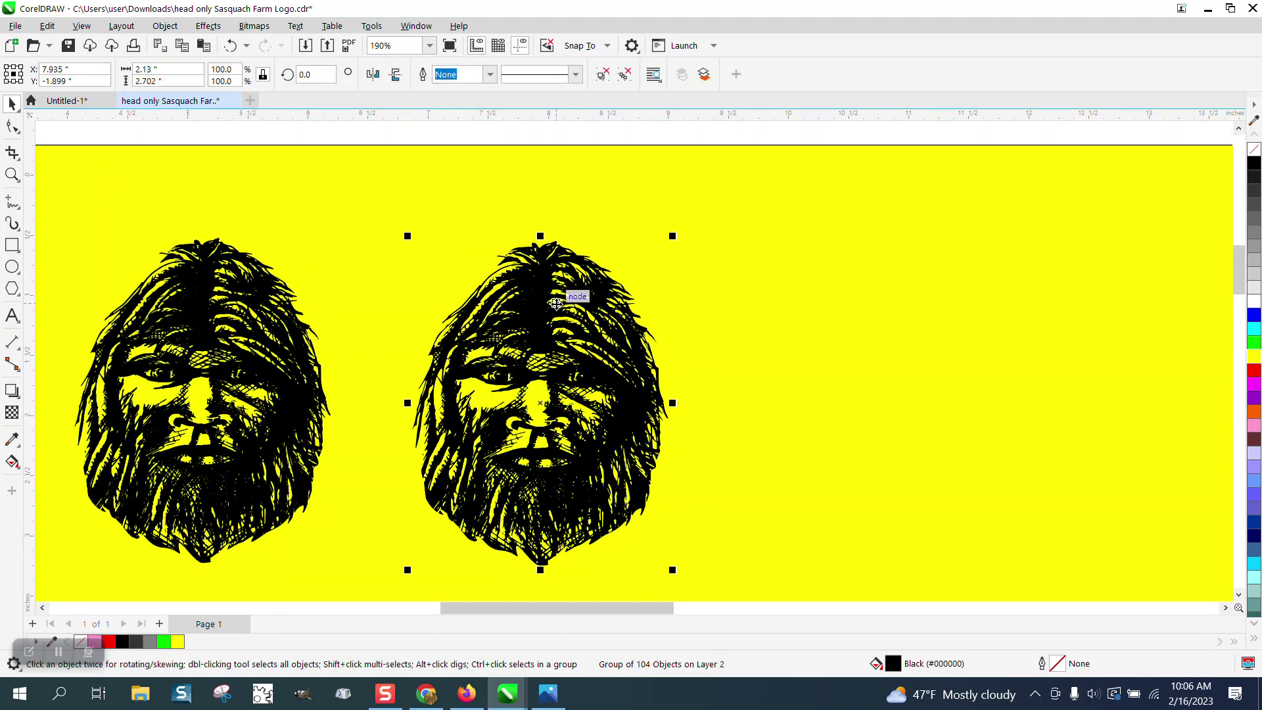
{"action": "left_click", "coordinate": [320, 398]}
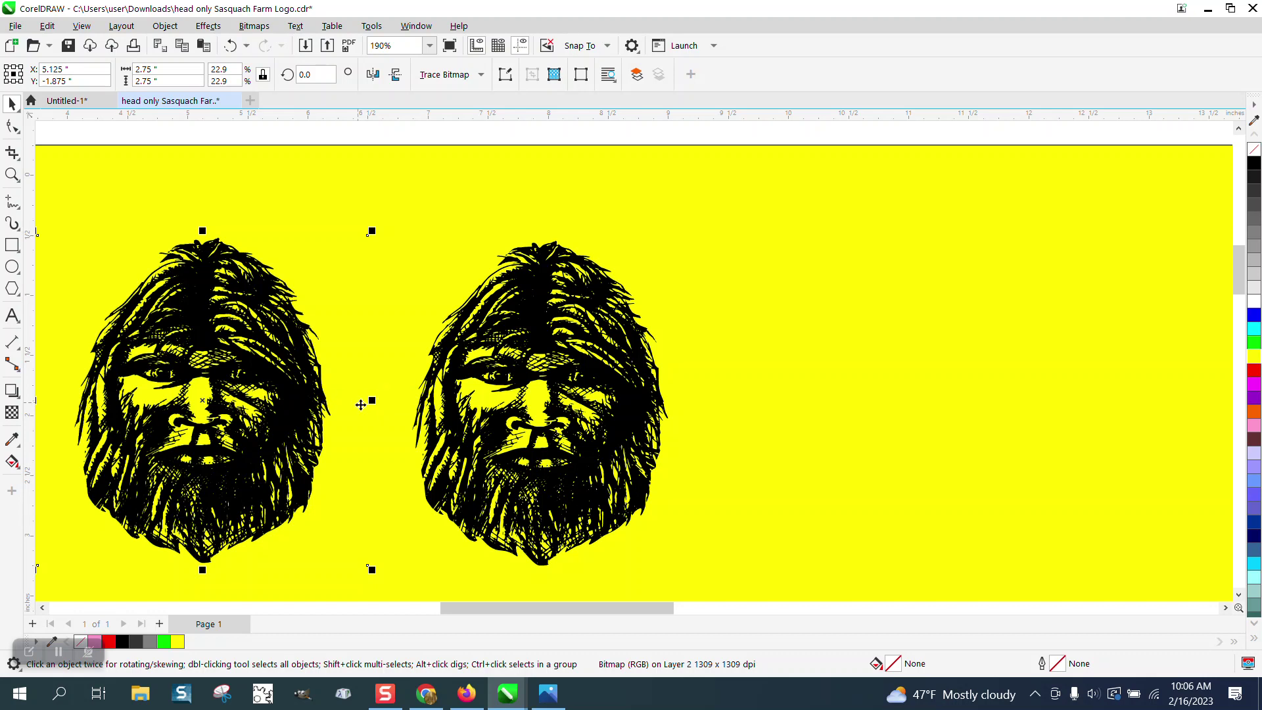
{"action": "left_click", "coordinate": [424, 401]}
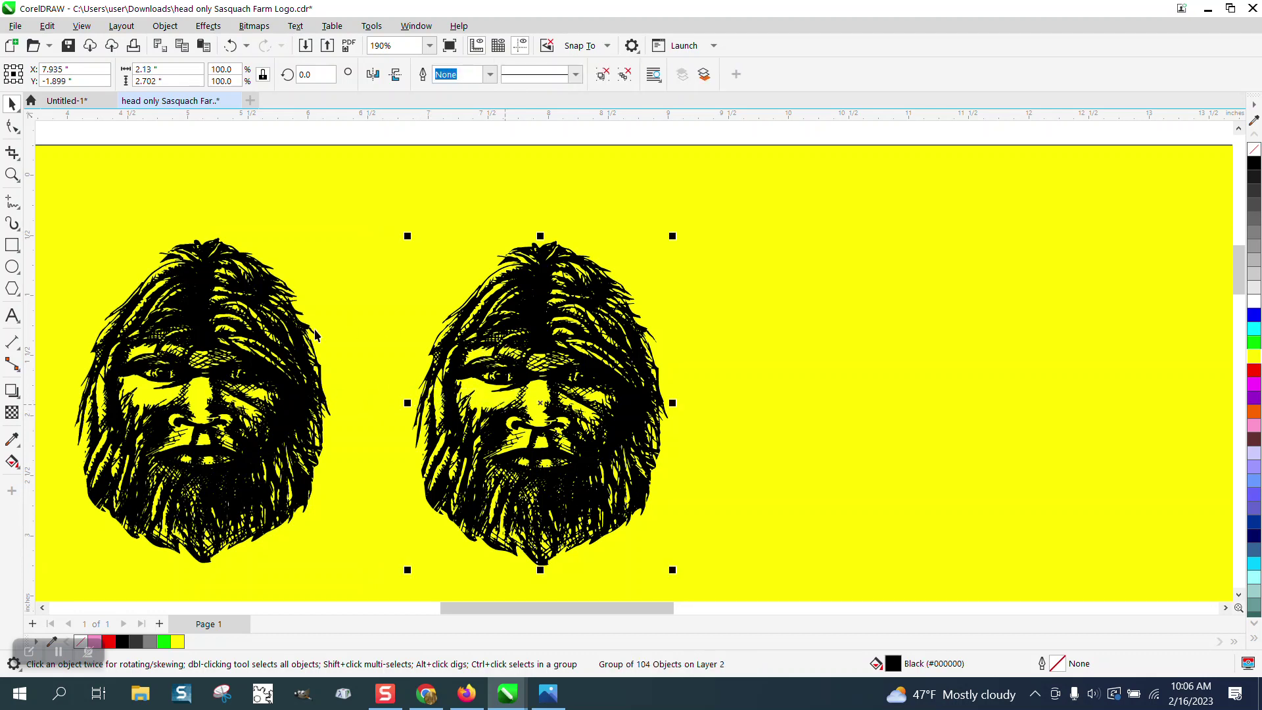
{"action": "left_click", "coordinate": [282, 340]}
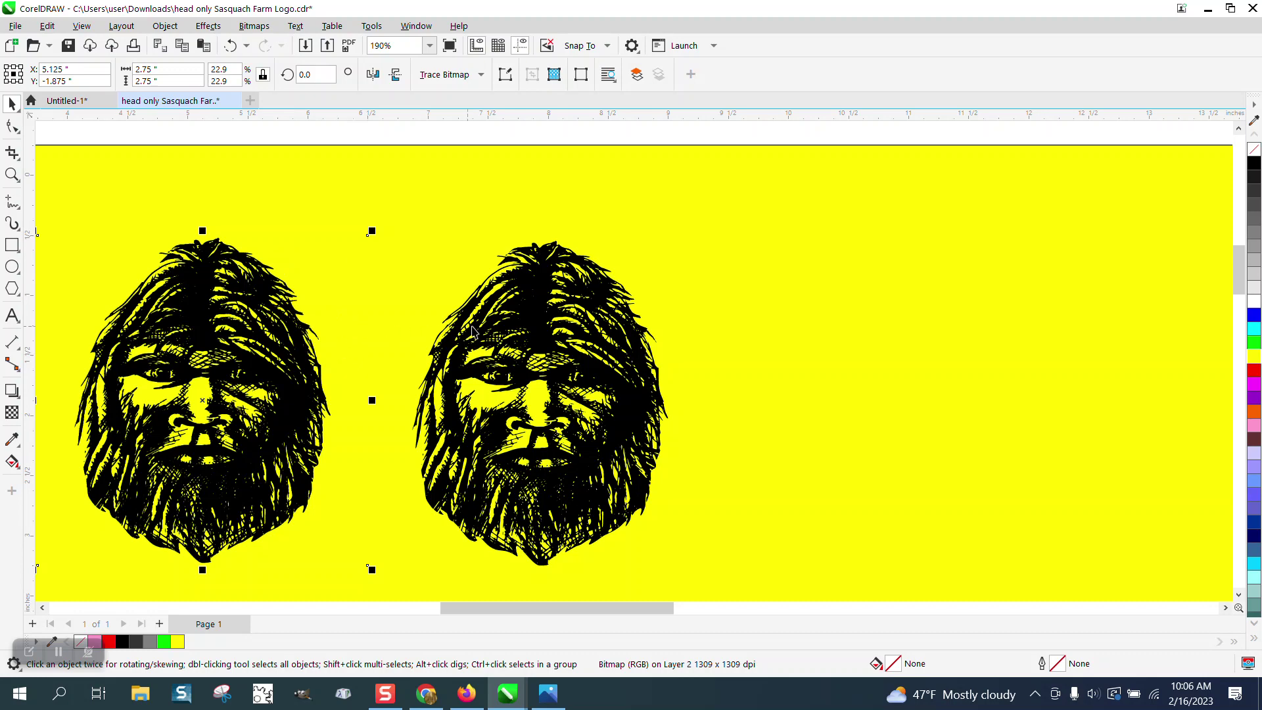
{"action": "left_click", "coordinate": [544, 328]}
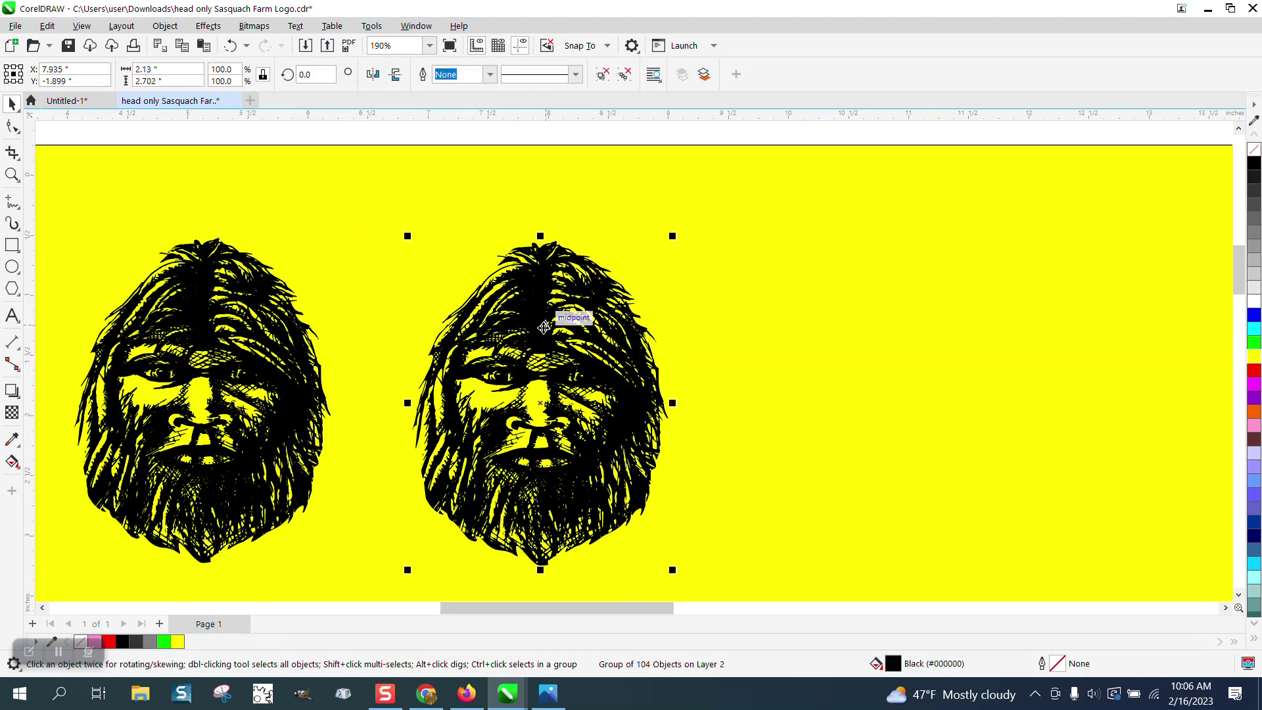
Duplicate the traced head 4 inches right, remove its fill and give it a black outline
{"action": "key", "text": "ctrl+d"}
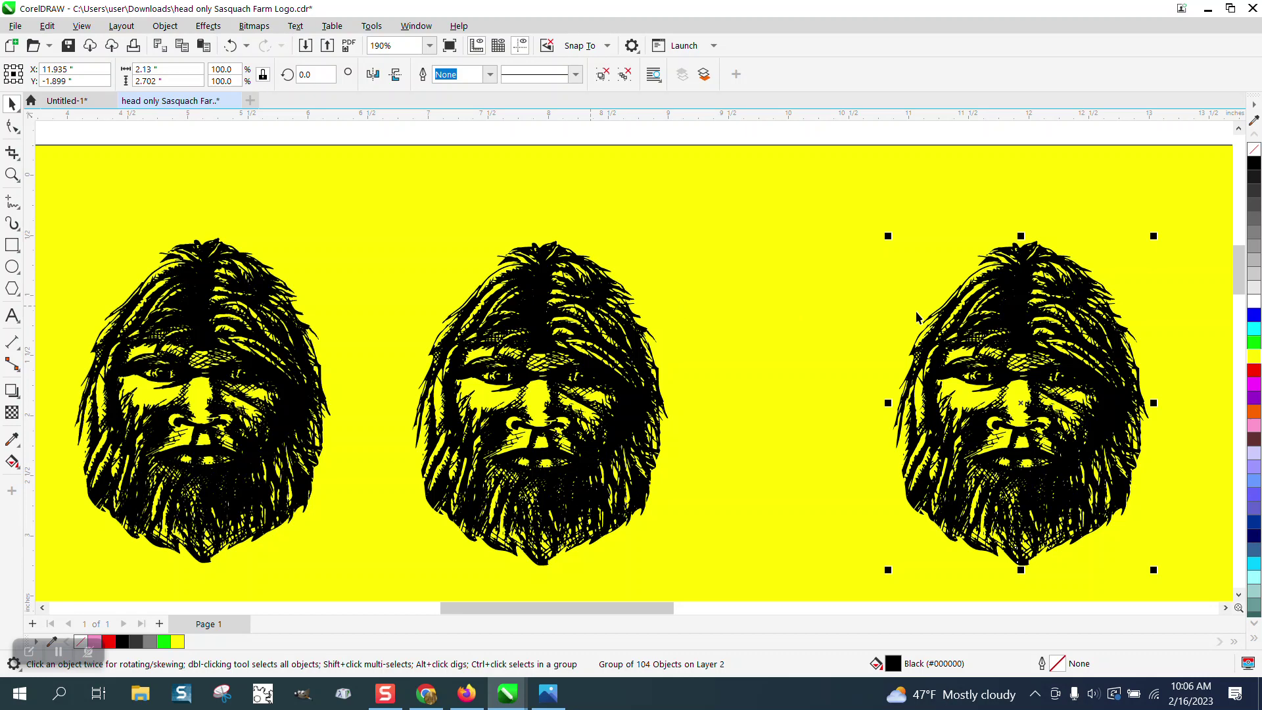
{"action": "left_click", "coordinate": [1256, 154]}
{"action": "right_click", "coordinate": [1255, 164]}
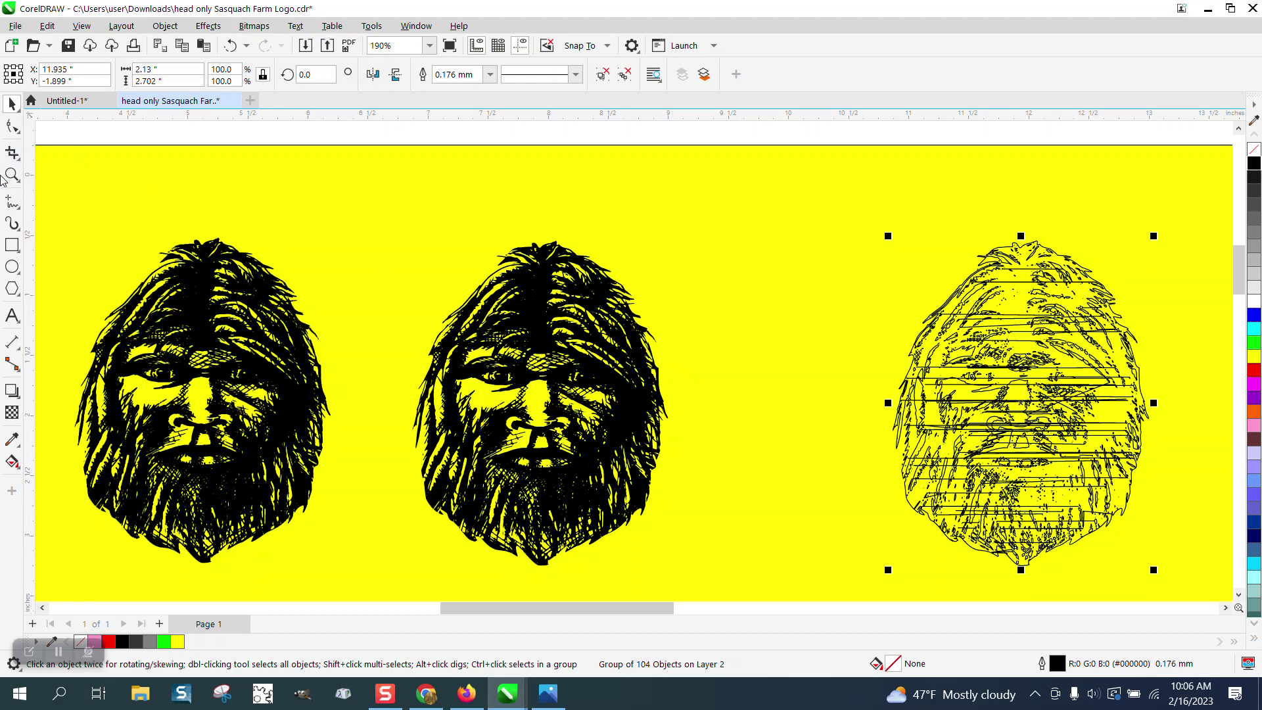
Delete the yellow background rectangle and zoom in closely on the right head
{"action": "left_click_drag", "start_coordinate": [882, 299], "coordinate": [1087, 360]}
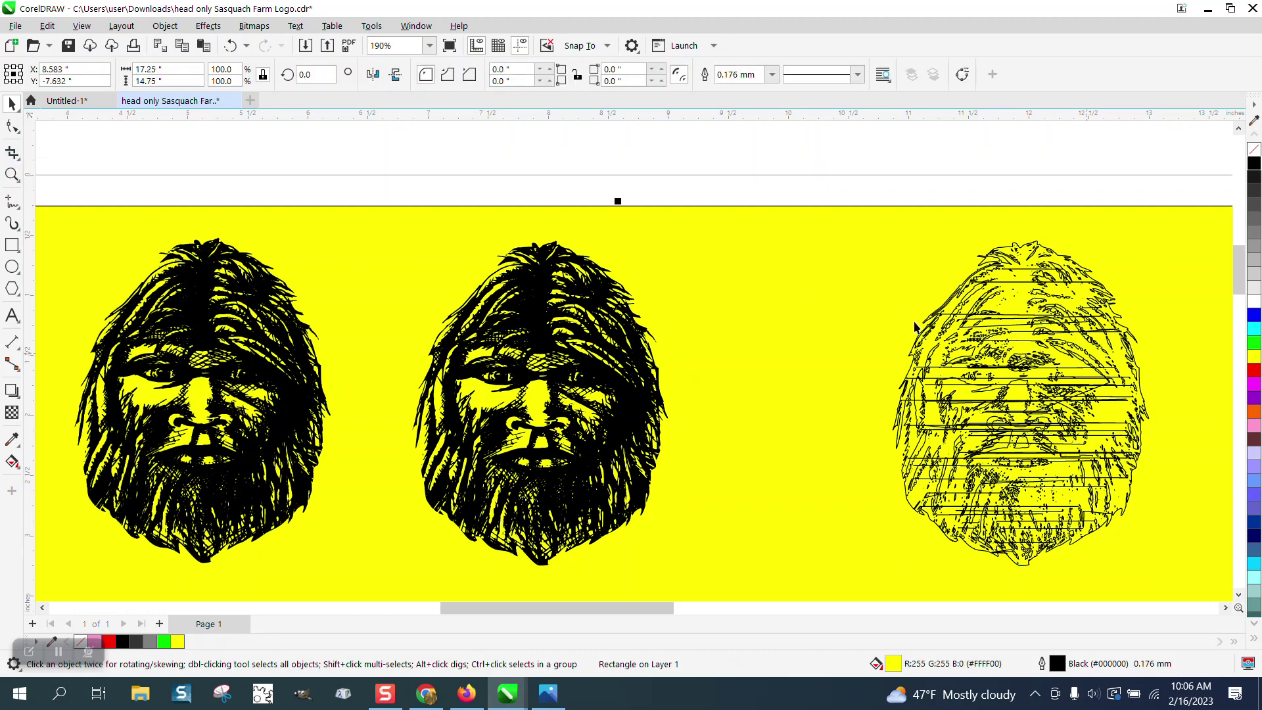
{"action": "key", "text": "Delete"}
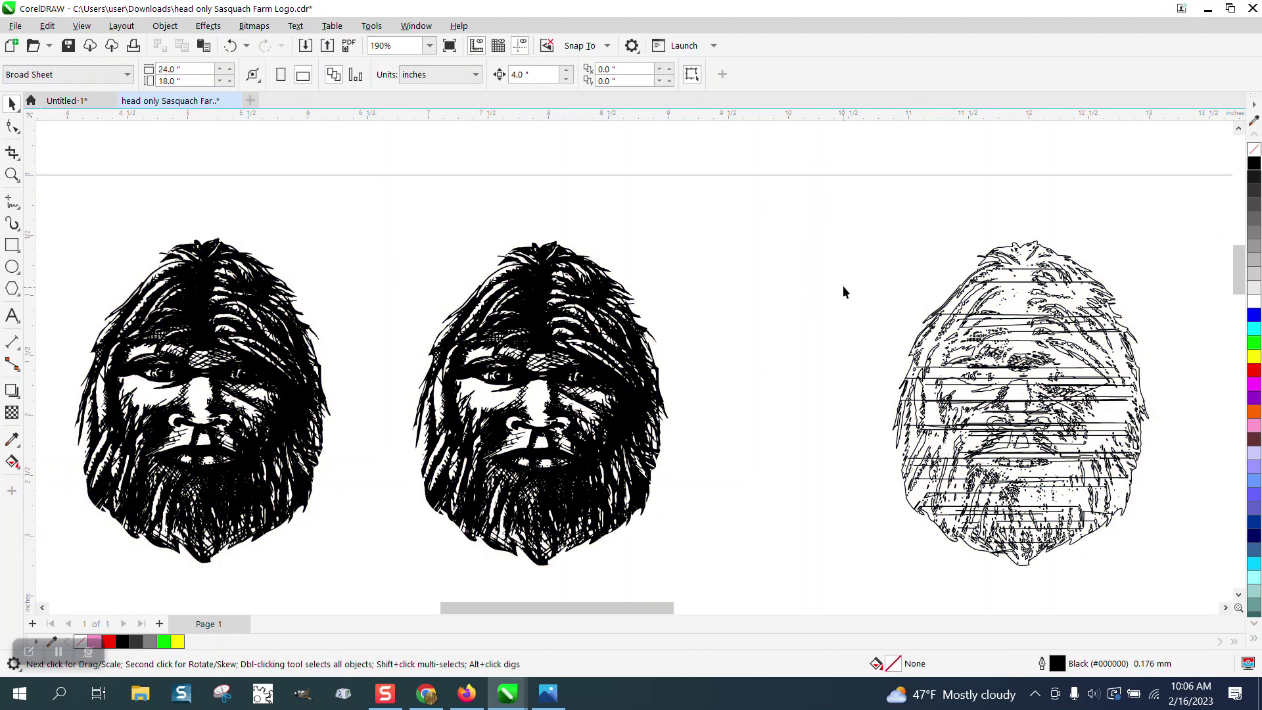
{"action": "left_click", "coordinate": [12, 174]}
{"action": "left_click_drag", "start_coordinate": [922, 303], "coordinate": [1022, 342]}
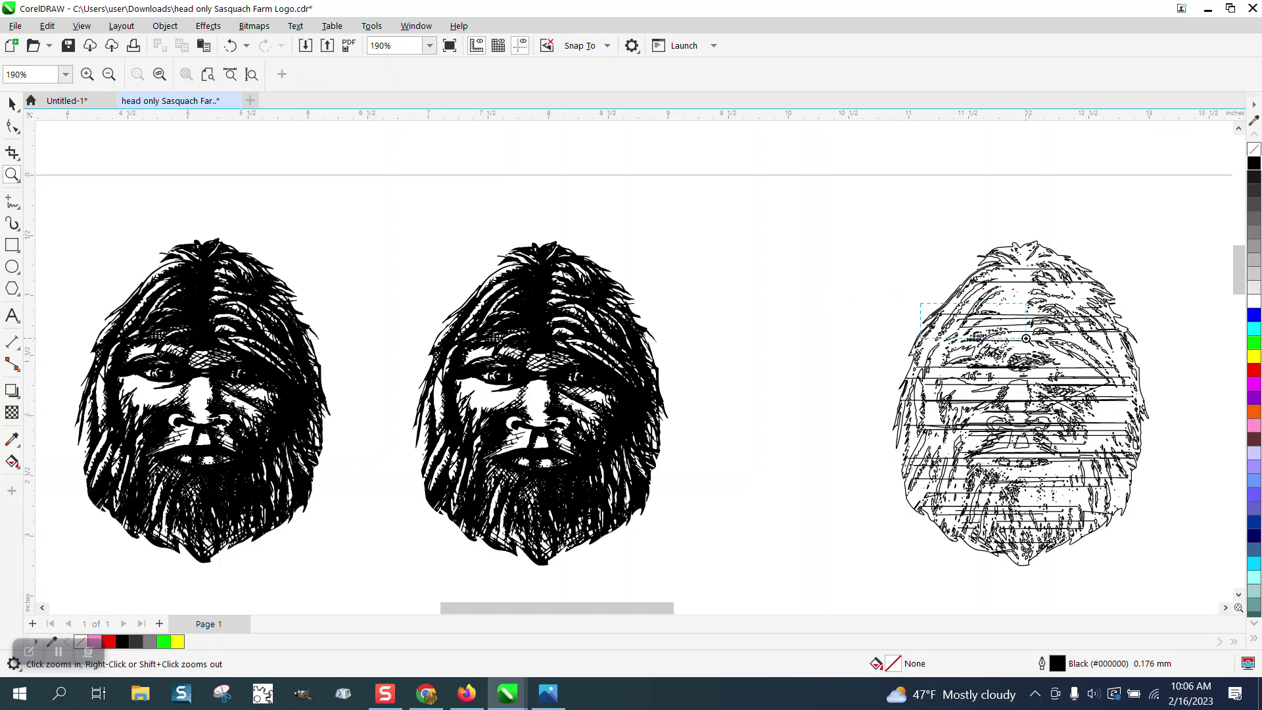
{"action": "scroll", "coordinate": [561, 298], "scroll_direction": "down", "scroll_amount": 5}
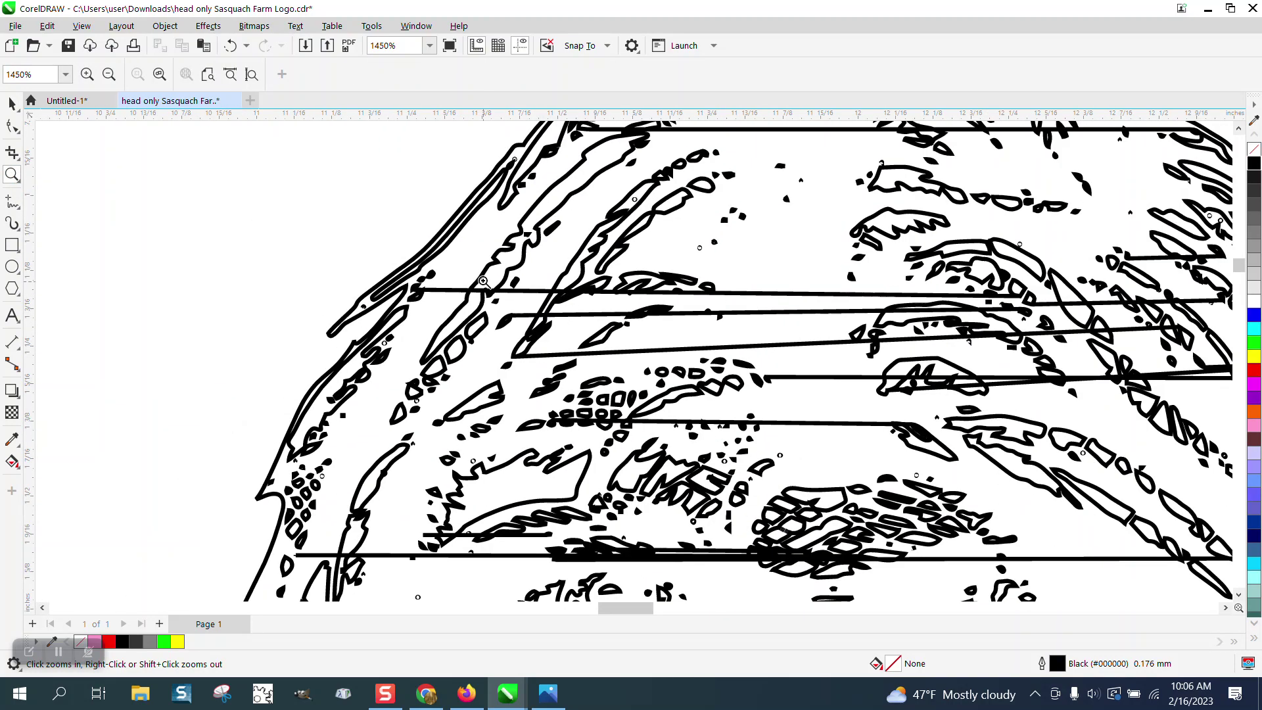
{"action": "scroll", "coordinate": [486, 280], "scroll_direction": "down", "scroll_amount": 4}
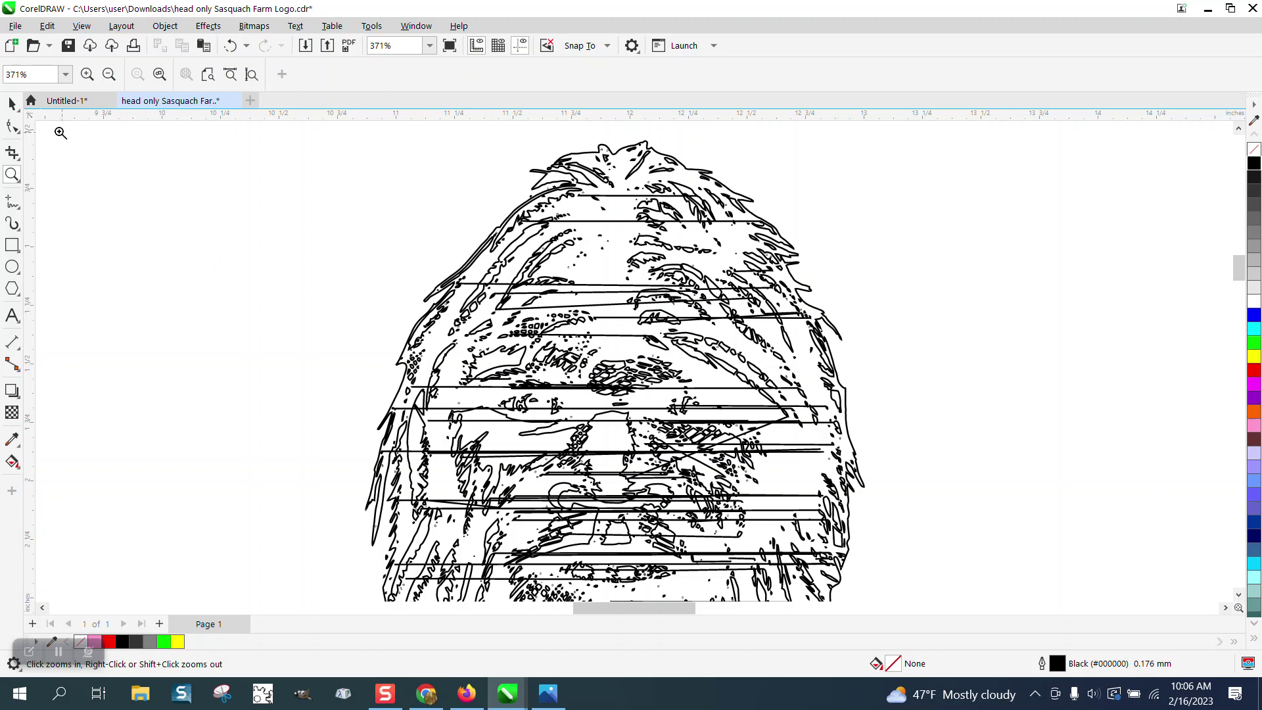
Ungroup the right traced head's 104 objects via Object > Group > Ungroup
{"action": "left_click", "coordinate": [13, 104]}
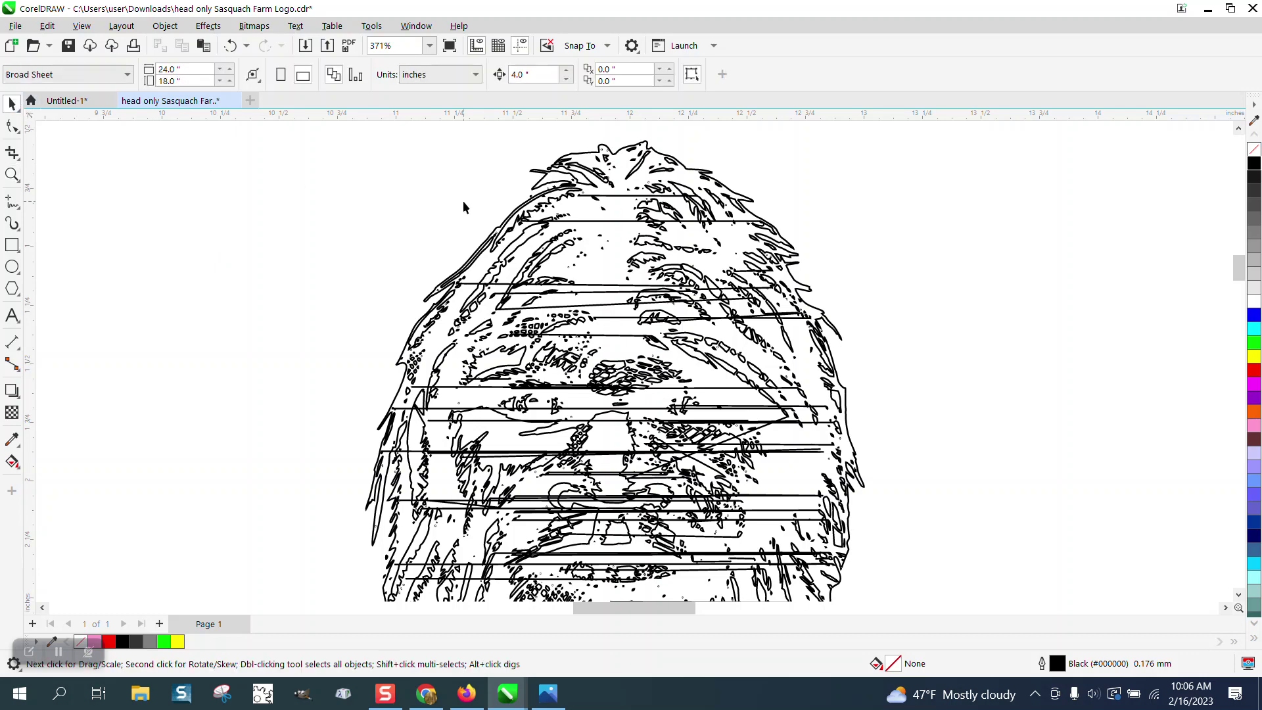
{"action": "left_click", "coordinate": [596, 197]}
{"action": "left_click", "coordinate": [165, 25]}
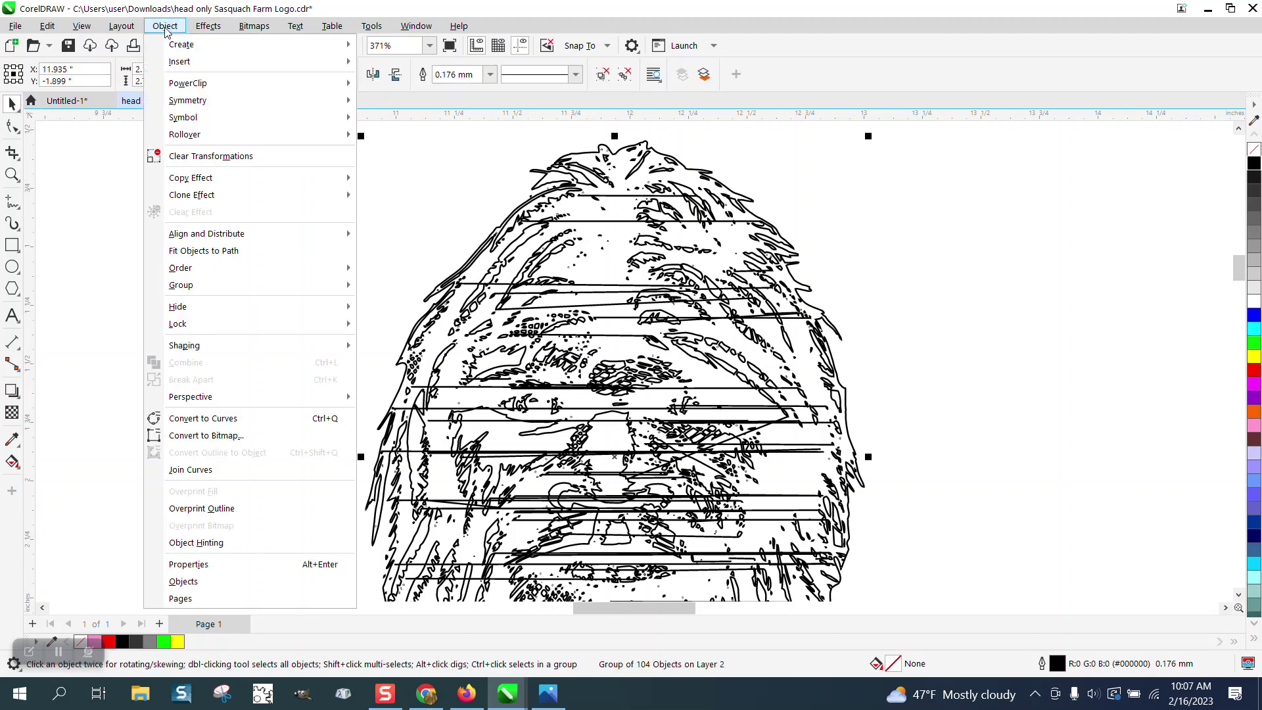
{"action": "mouse_move", "coordinate": [186, 289]}
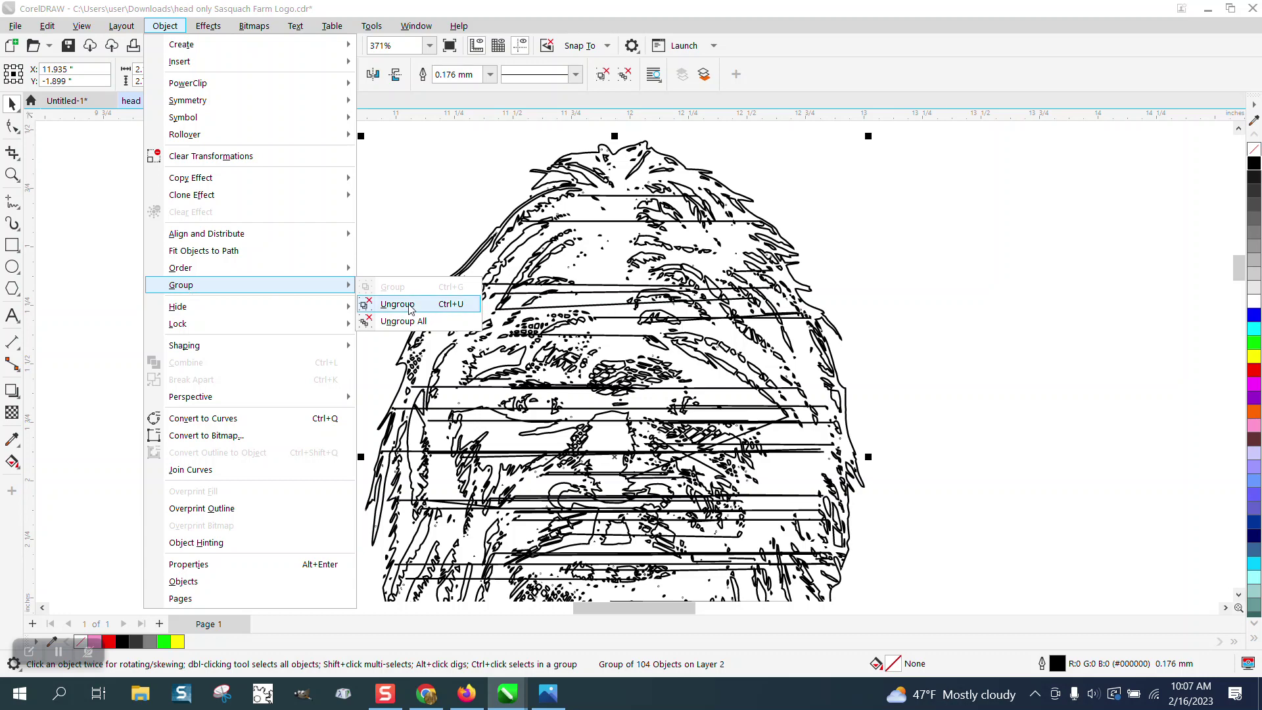
{"action": "left_click", "coordinate": [397, 303]}
{"action": "left_click", "coordinate": [333, 282]}
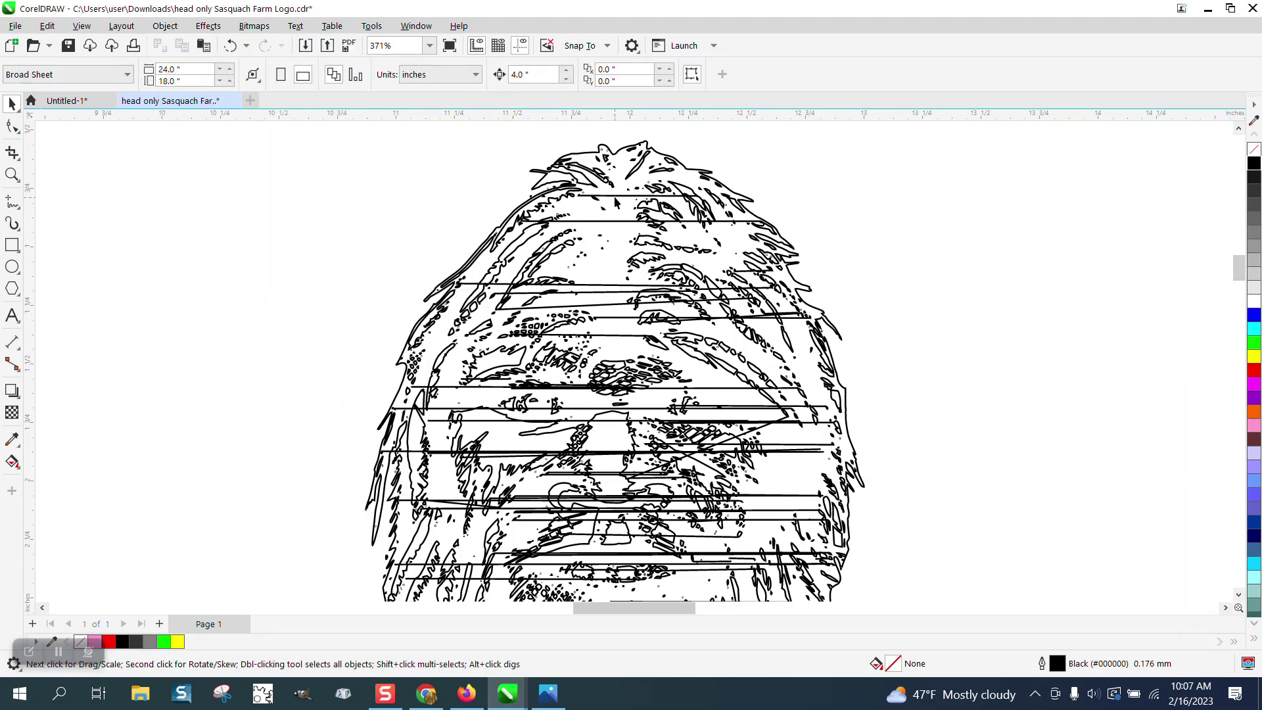
Break the traced curves apart with Object > Break Curve Apart
{"action": "left_click", "coordinate": [614, 195]}
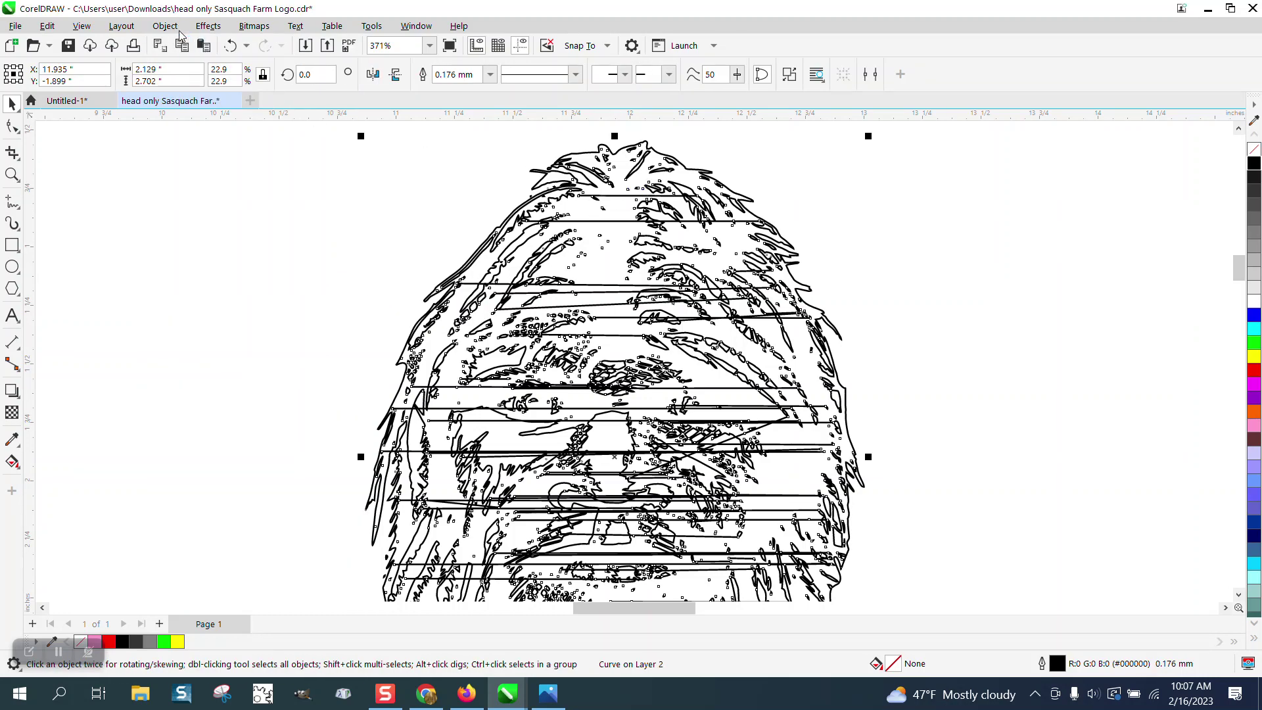
{"action": "left_click", "coordinate": [166, 26]}
{"action": "left_click", "coordinate": [198, 374]}
{"action": "left_click", "coordinate": [619, 214]}
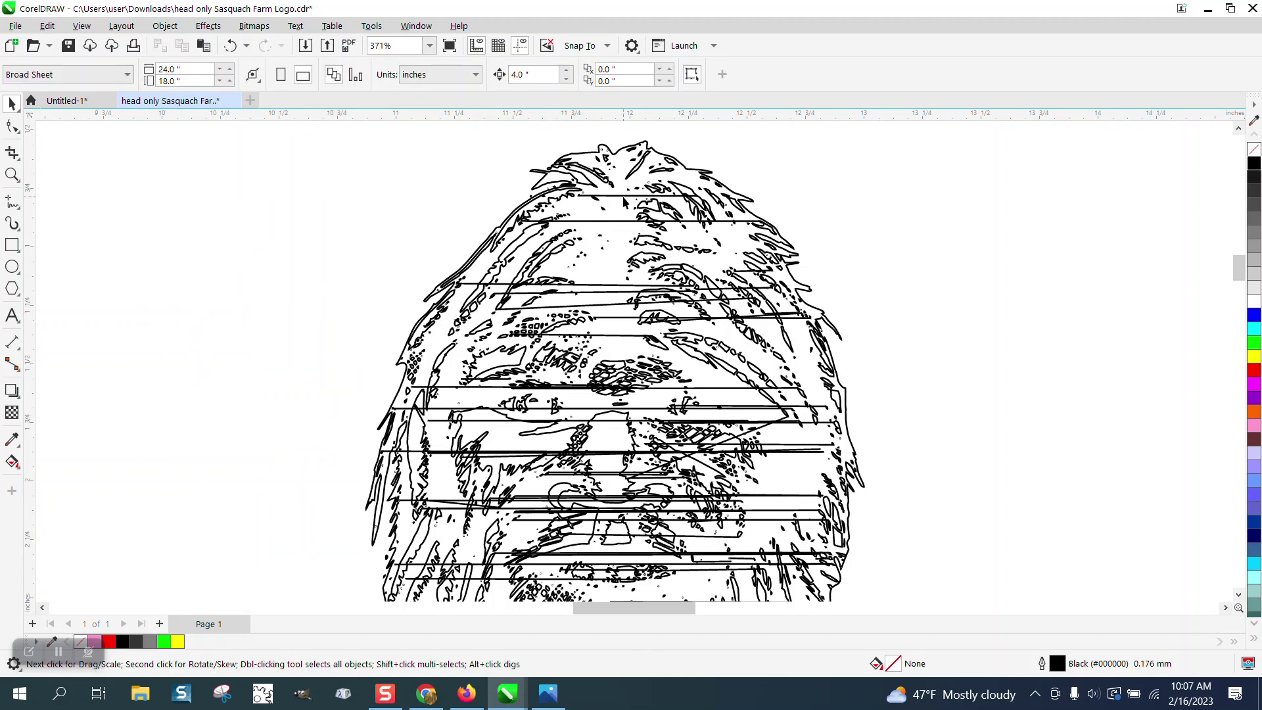
Delete two stray horizontal lines near the top of the head
{"action": "left_click", "coordinate": [622, 195]}
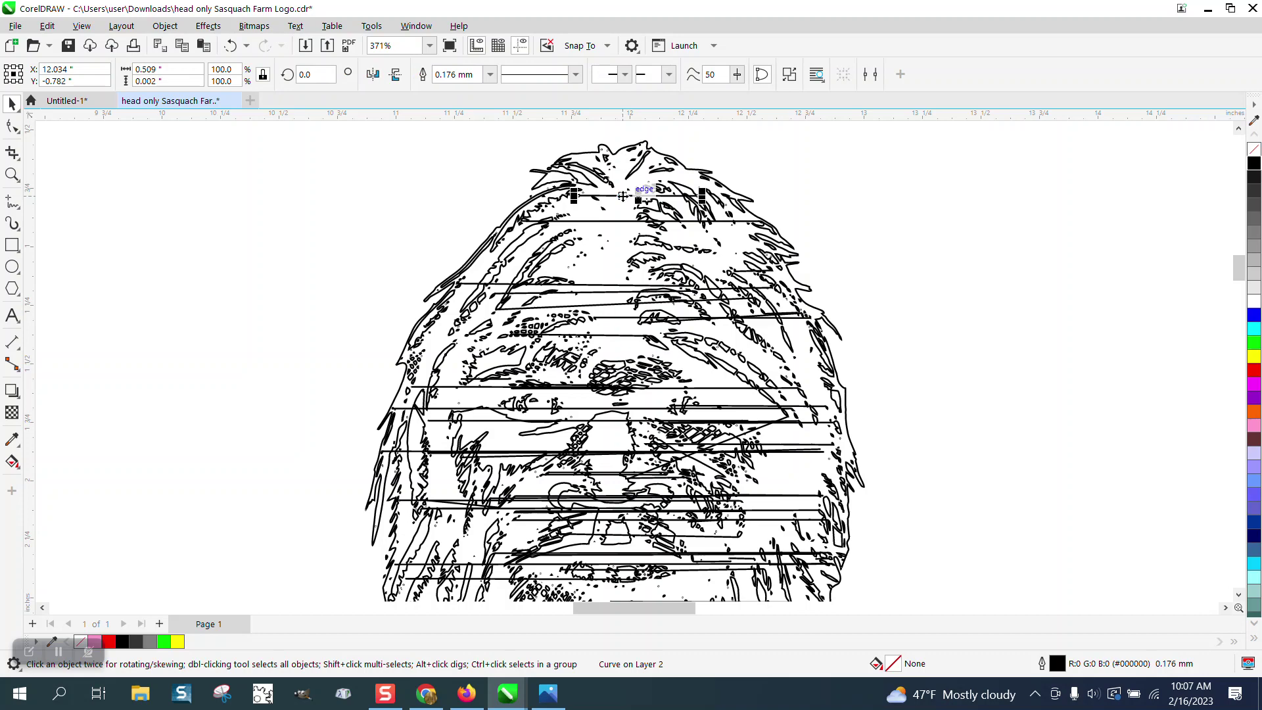
{"action": "left_click", "coordinate": [616, 226]}
{"action": "left_click", "coordinate": [616, 225]}
{"action": "key", "text": "Delete"}
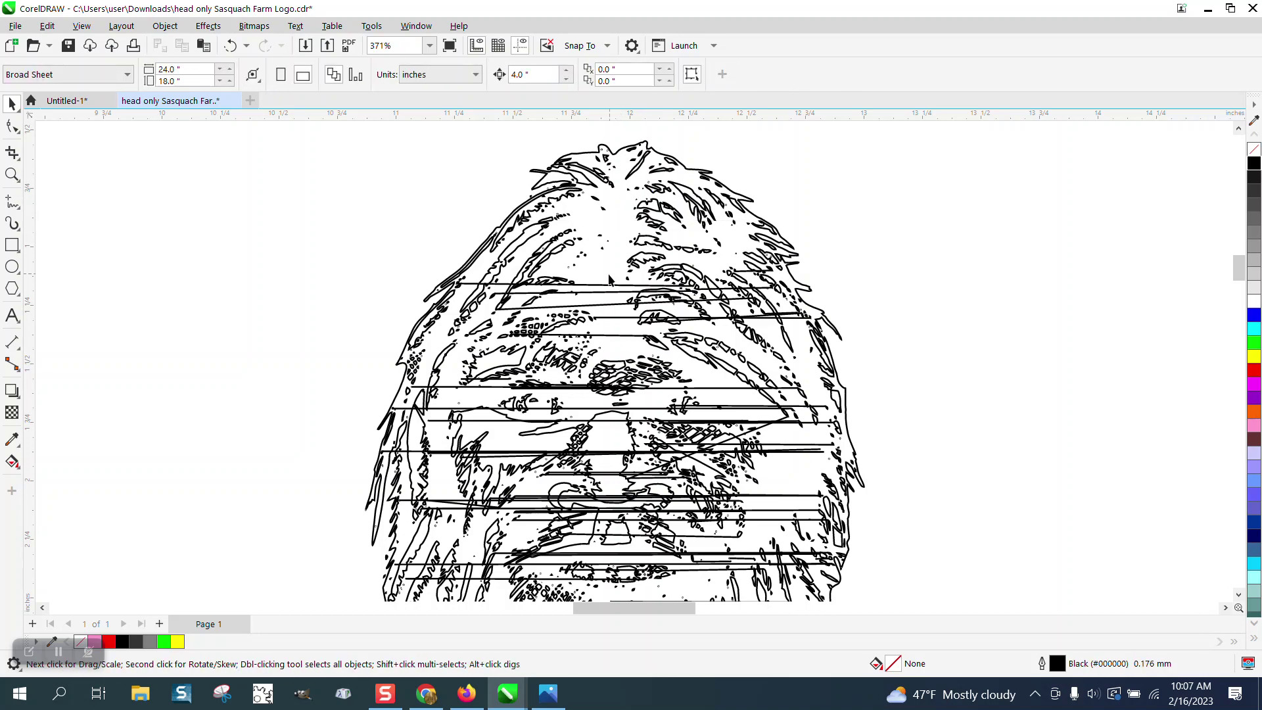
{"action": "left_click", "coordinate": [606, 288]}
{"action": "key", "text": "Delete"}
Delete stray horizontal and diagonal lines across the forehead and brow using the Shape tool
{"action": "left_click", "coordinate": [13, 125]}
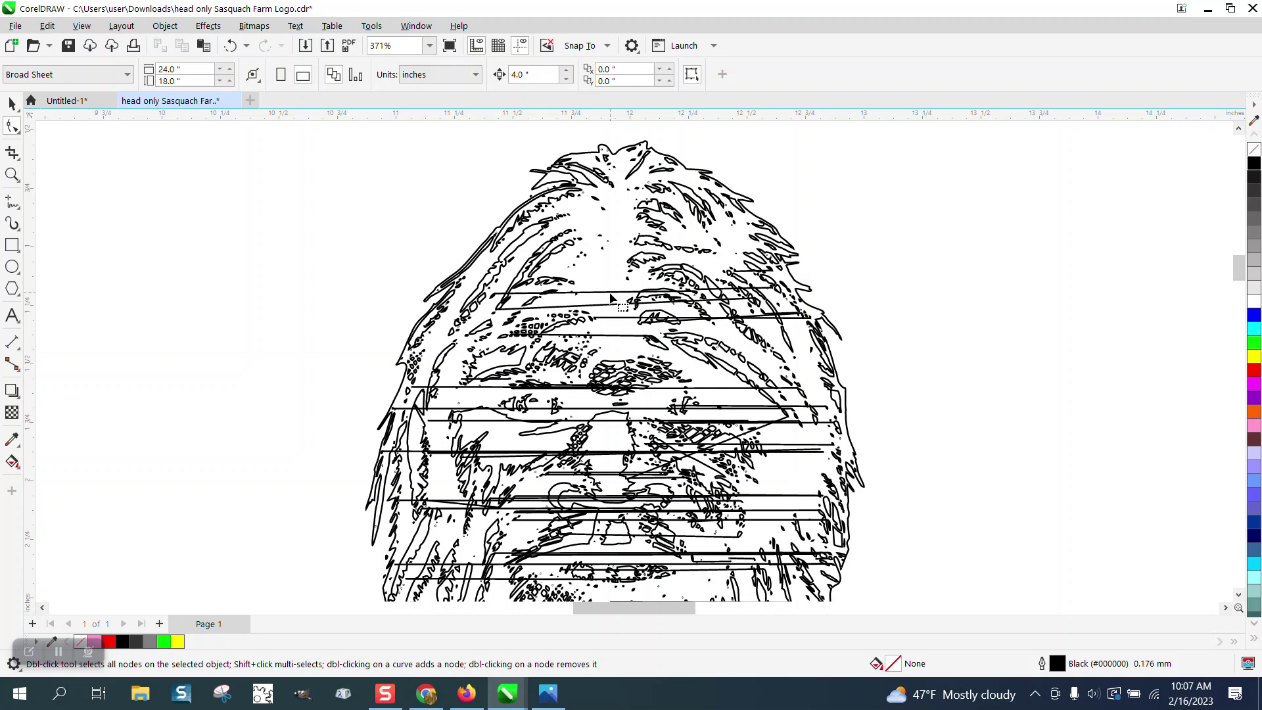
{"action": "left_click", "coordinate": [615, 293]}
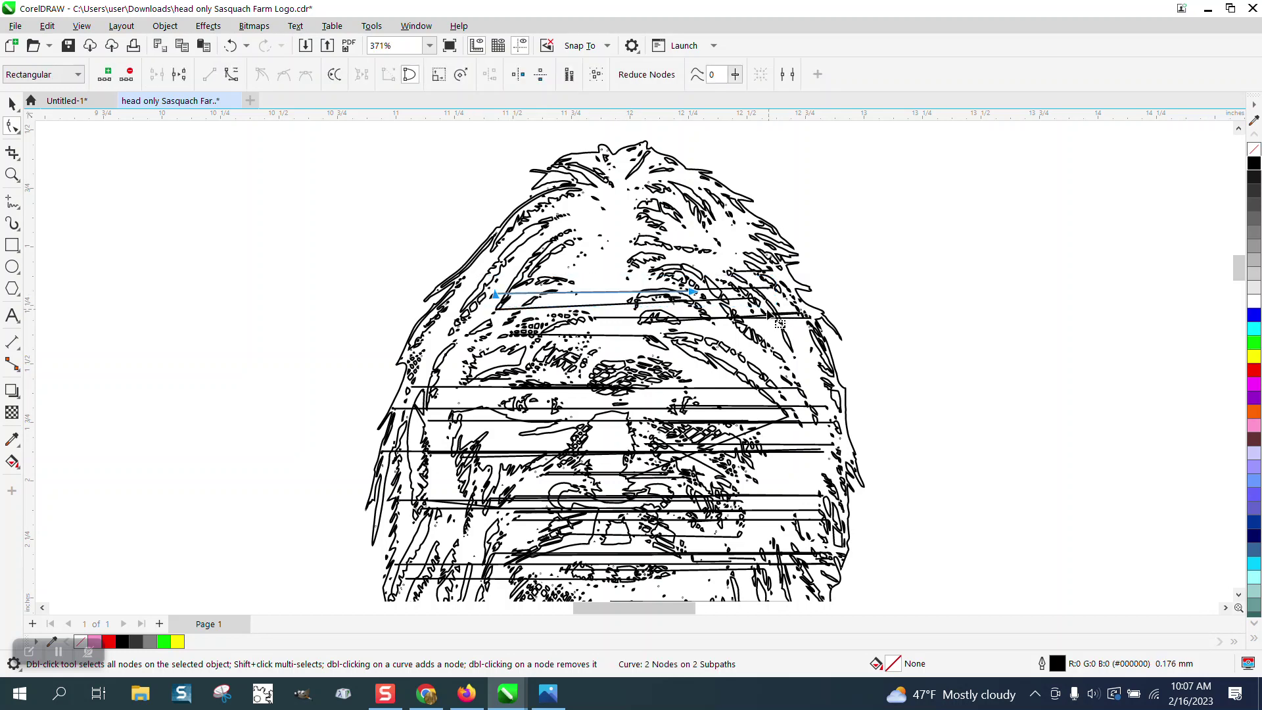
{"action": "key", "text": "Delete"}
{"action": "left_click", "coordinate": [624, 305]}
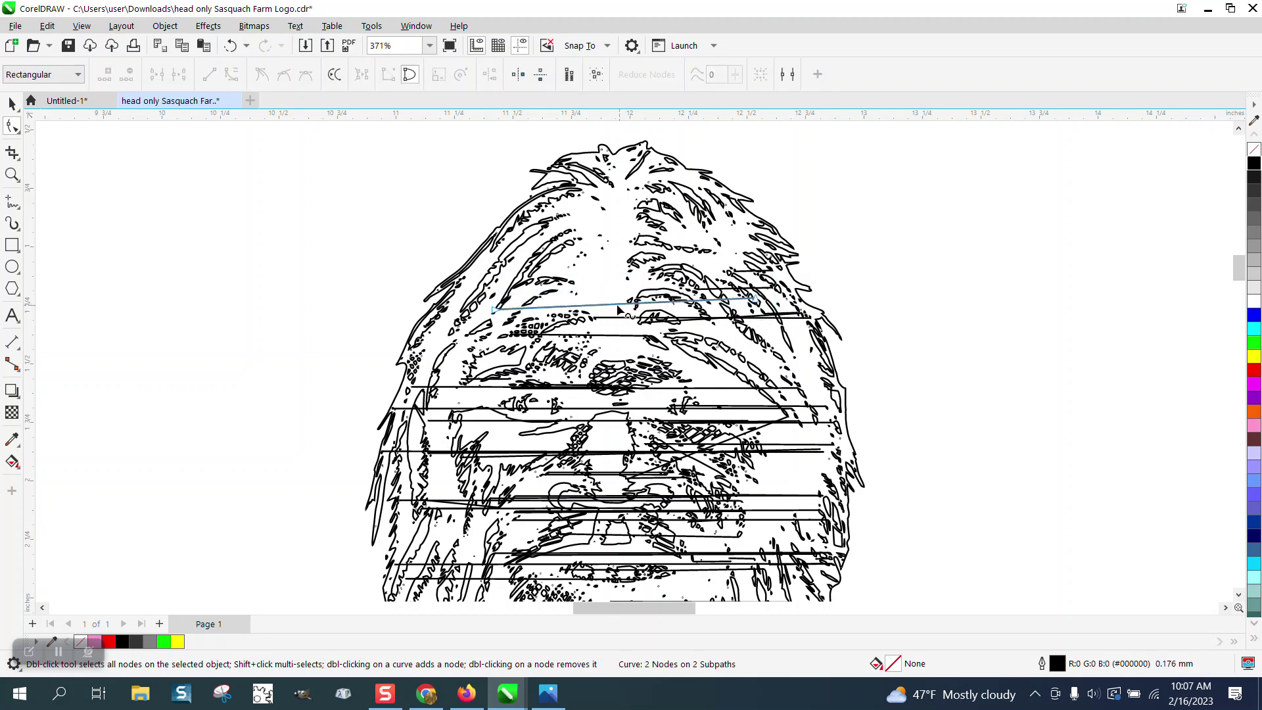
{"action": "left_click_drag", "start_coordinate": [452, 281], "coordinate": [850, 327]}
{"action": "key", "text": "Delete"}
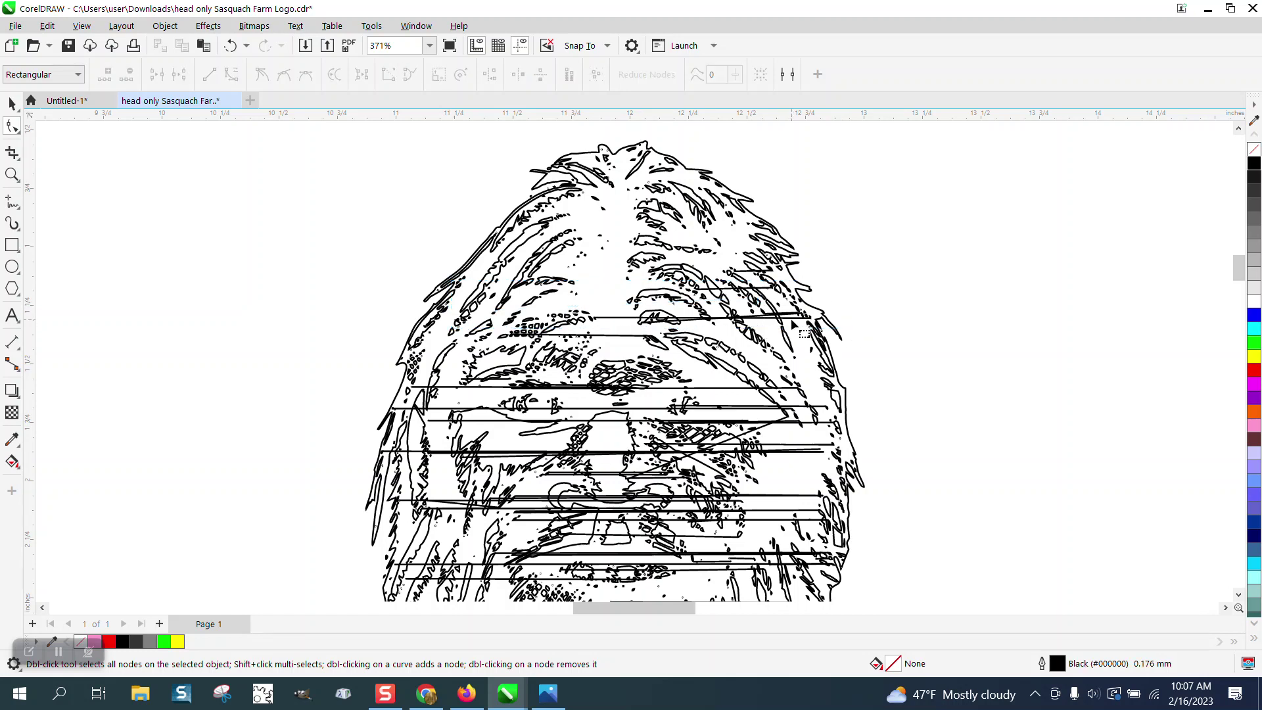
{"action": "left_click", "coordinate": [728, 287]}
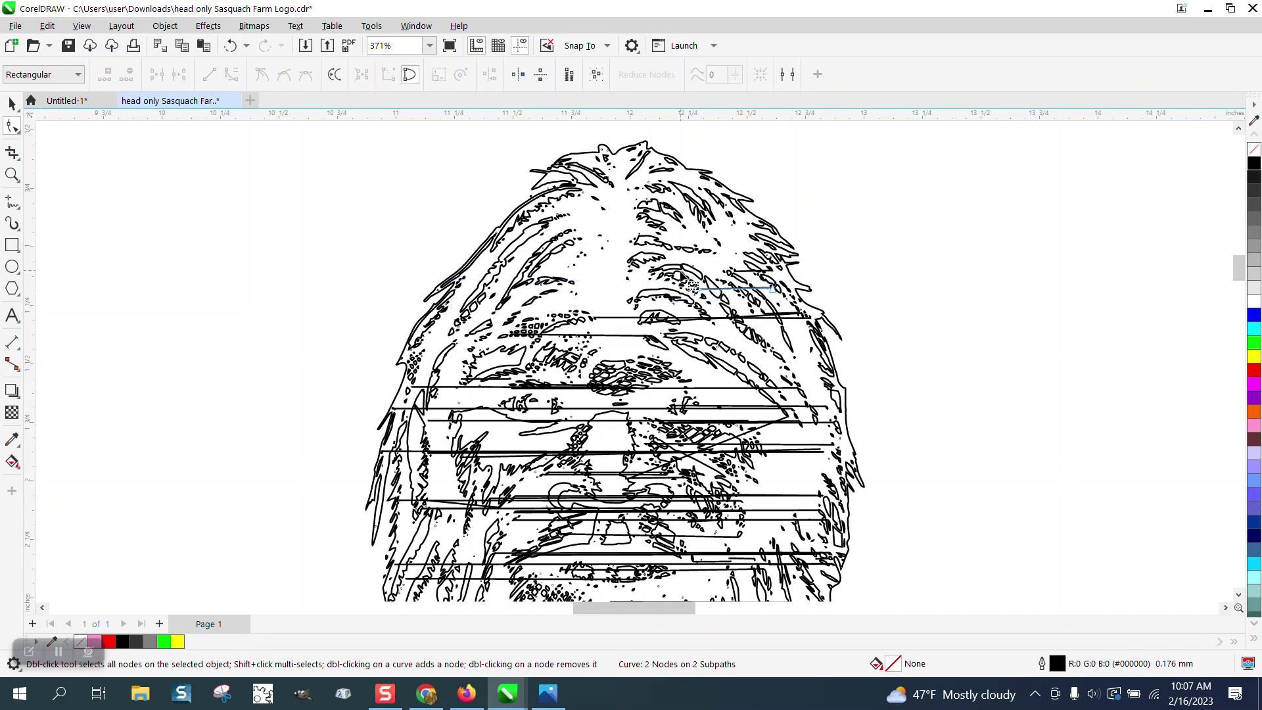
{"action": "key", "text": "Delete"}
{"action": "left_click", "coordinate": [747, 275]}
{"action": "left_click_drag", "start_coordinate": [818, 281], "coordinate": [818, 282]}
{"action": "key", "text": "Delete"}
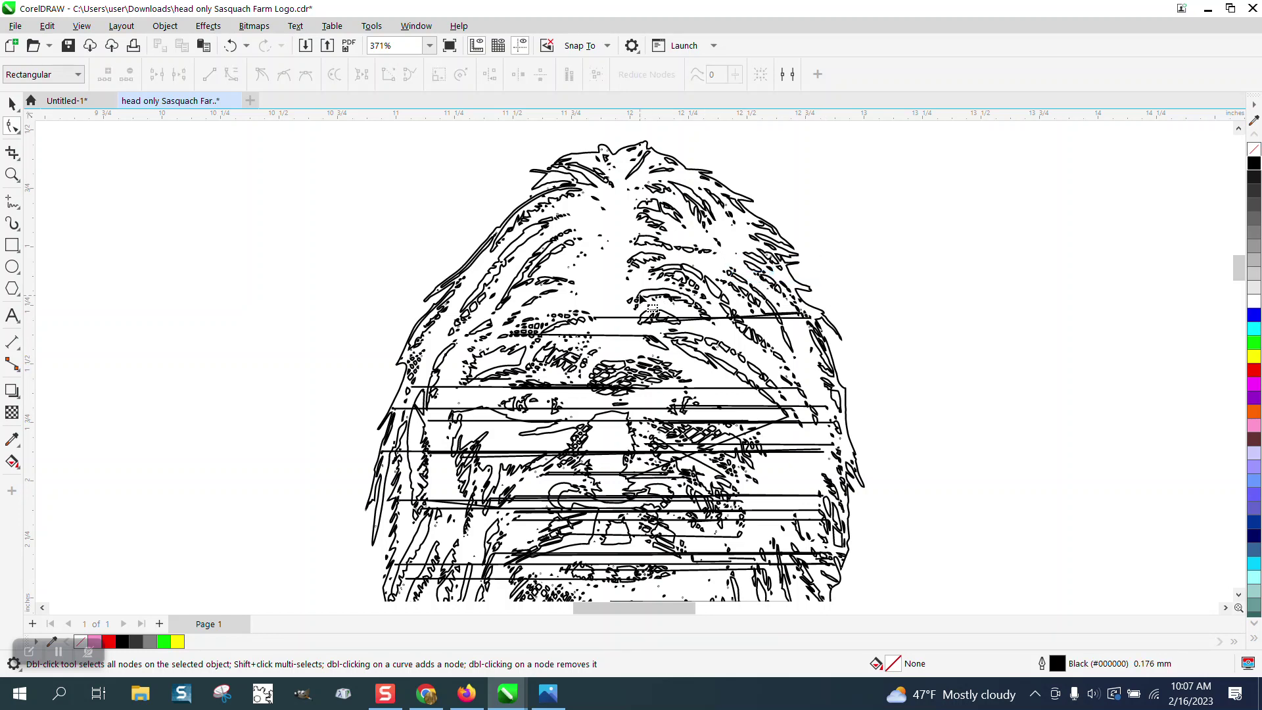
{"action": "left_click", "coordinate": [630, 318]}
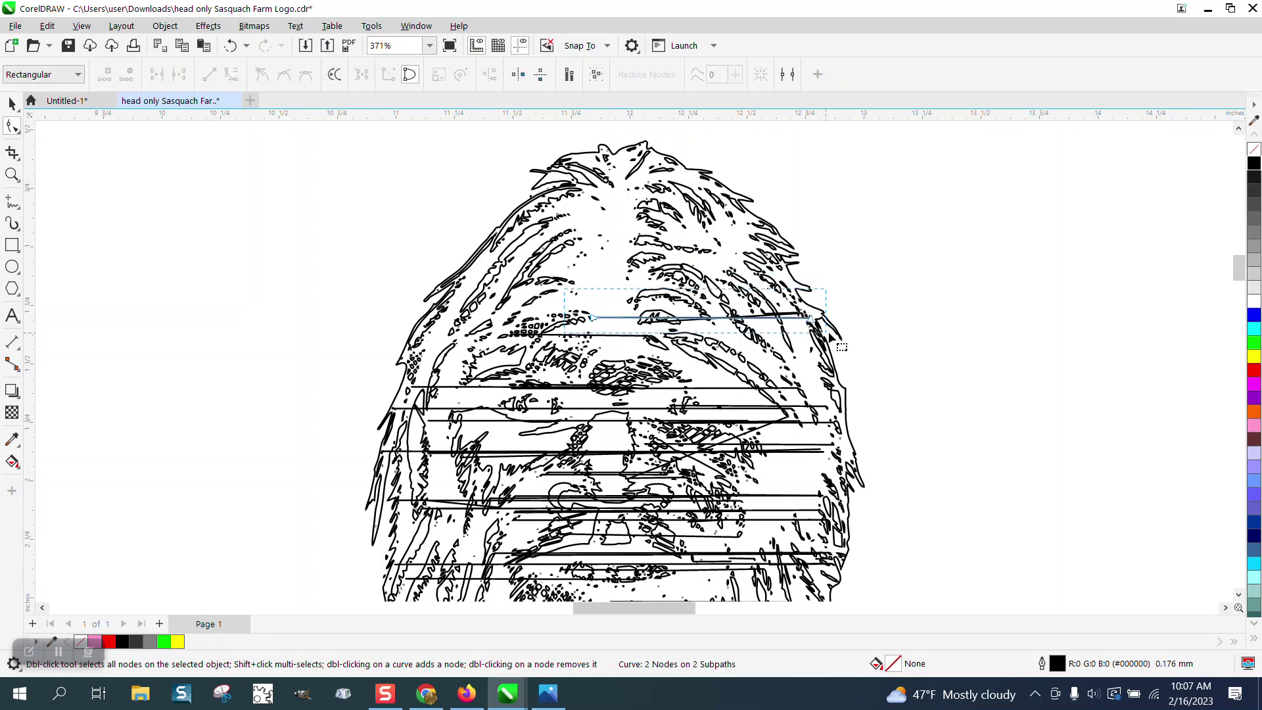
{"action": "key", "text": "Delete"}
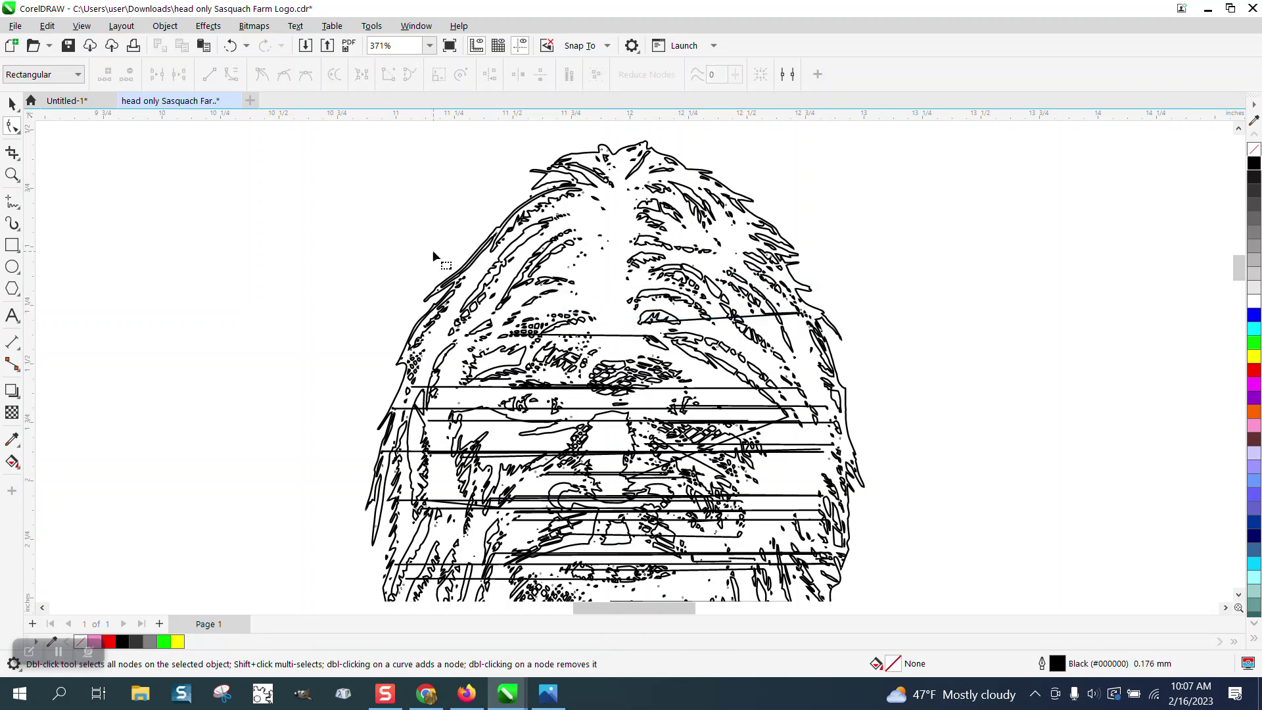
Delete three more stray horizontal lines across the upper face with the Pick tool
{"action": "left_click", "coordinate": [12, 103]}
{"action": "left_click", "coordinate": [720, 322]}
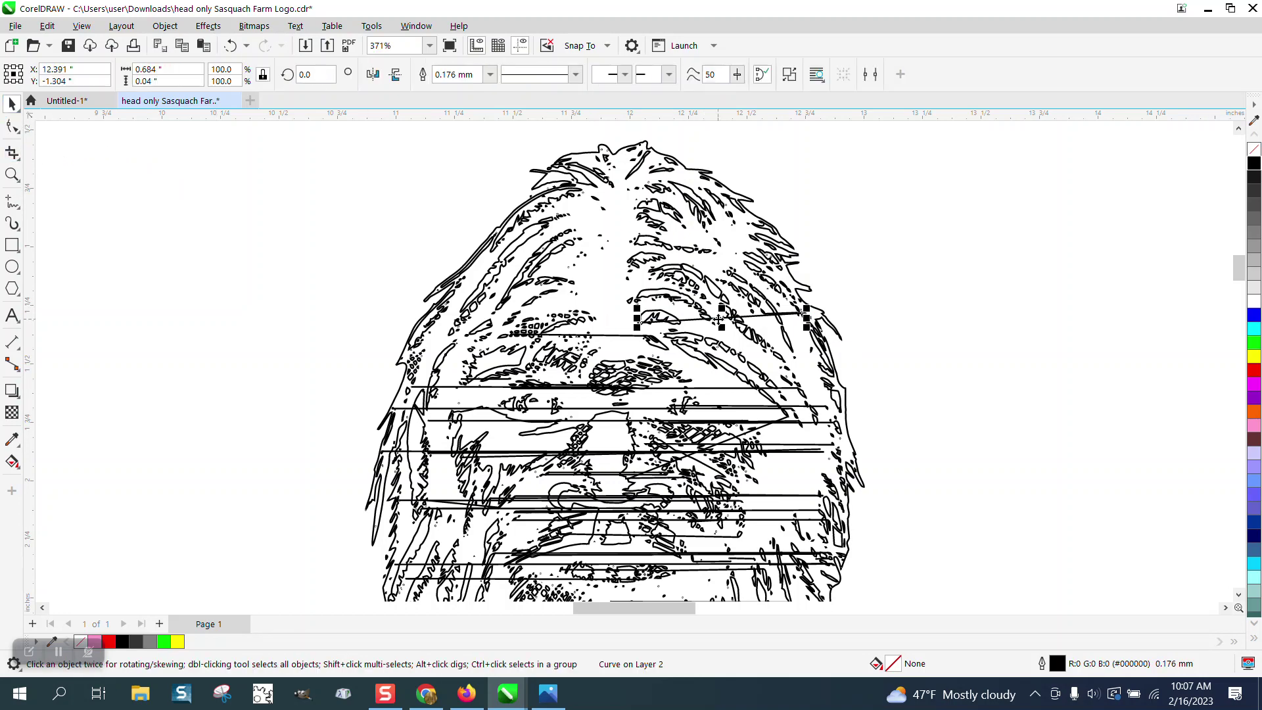
{"action": "key", "text": "Delete"}
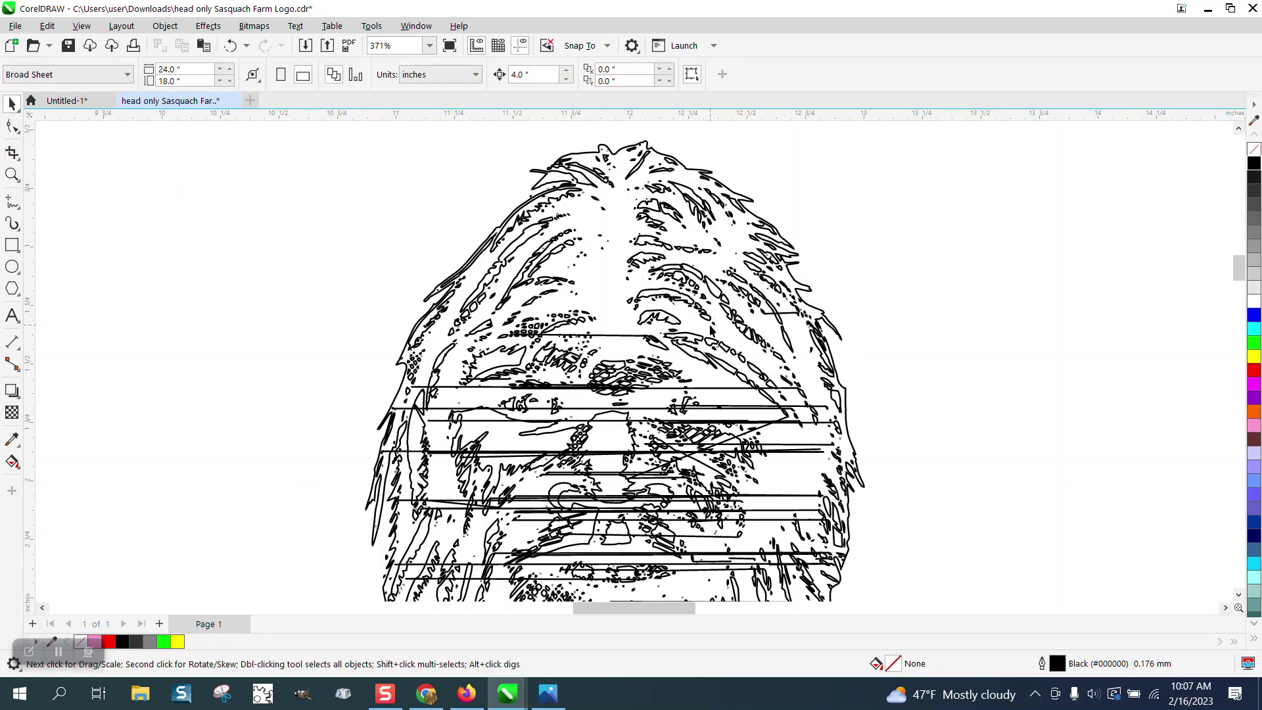
{"action": "left_click", "coordinate": [626, 336]}
{"action": "key", "text": "Delete"}
{"action": "left_click", "coordinate": [790, 317]}
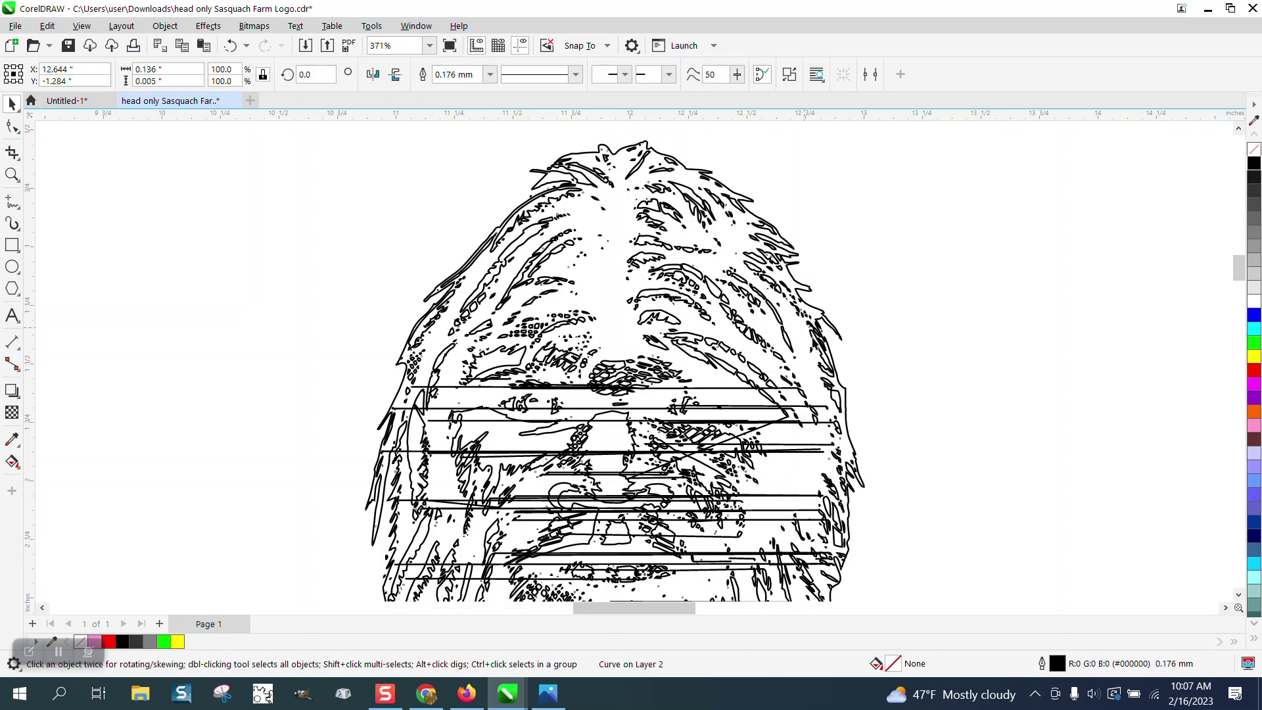
{"action": "key", "text": "Delete"}
Zoom in on the eyes and delete five stray horizontal lines there
{"action": "left_click", "coordinate": [12, 175]}
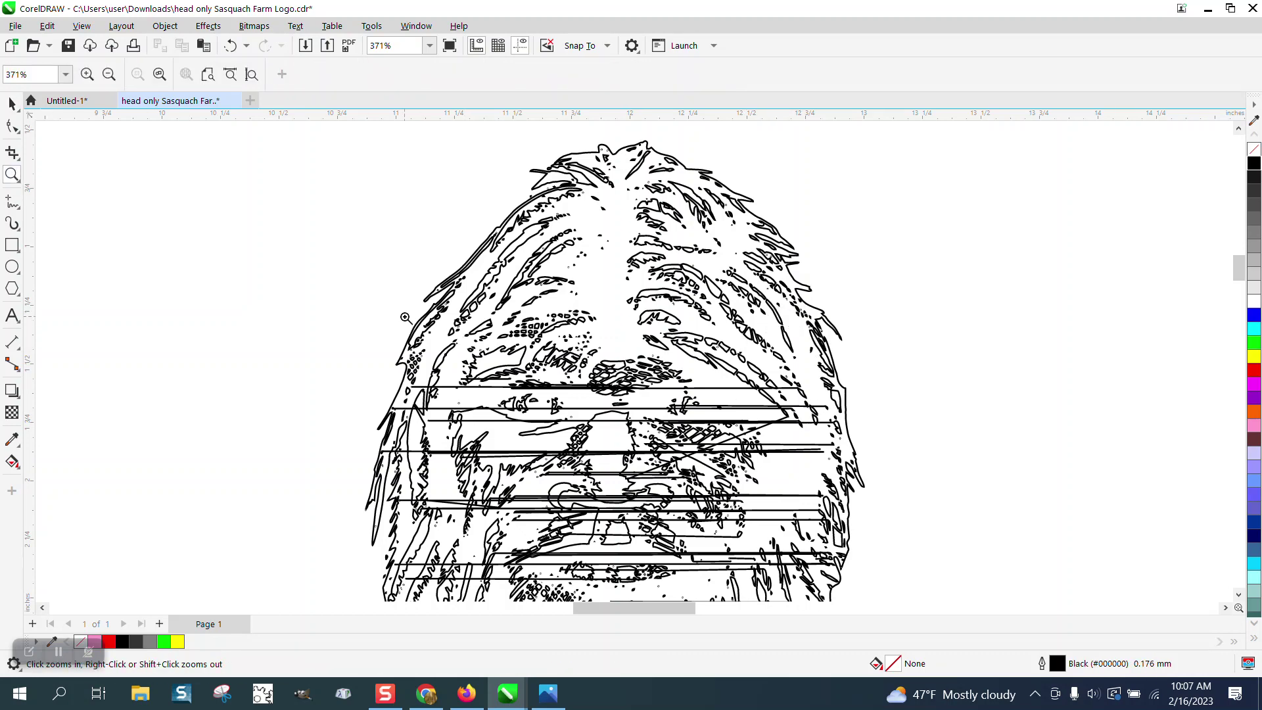
{"action": "left_click_drag", "start_coordinate": [406, 318], "coordinate": [834, 471]}
{"action": "left_click", "coordinate": [12, 103]}
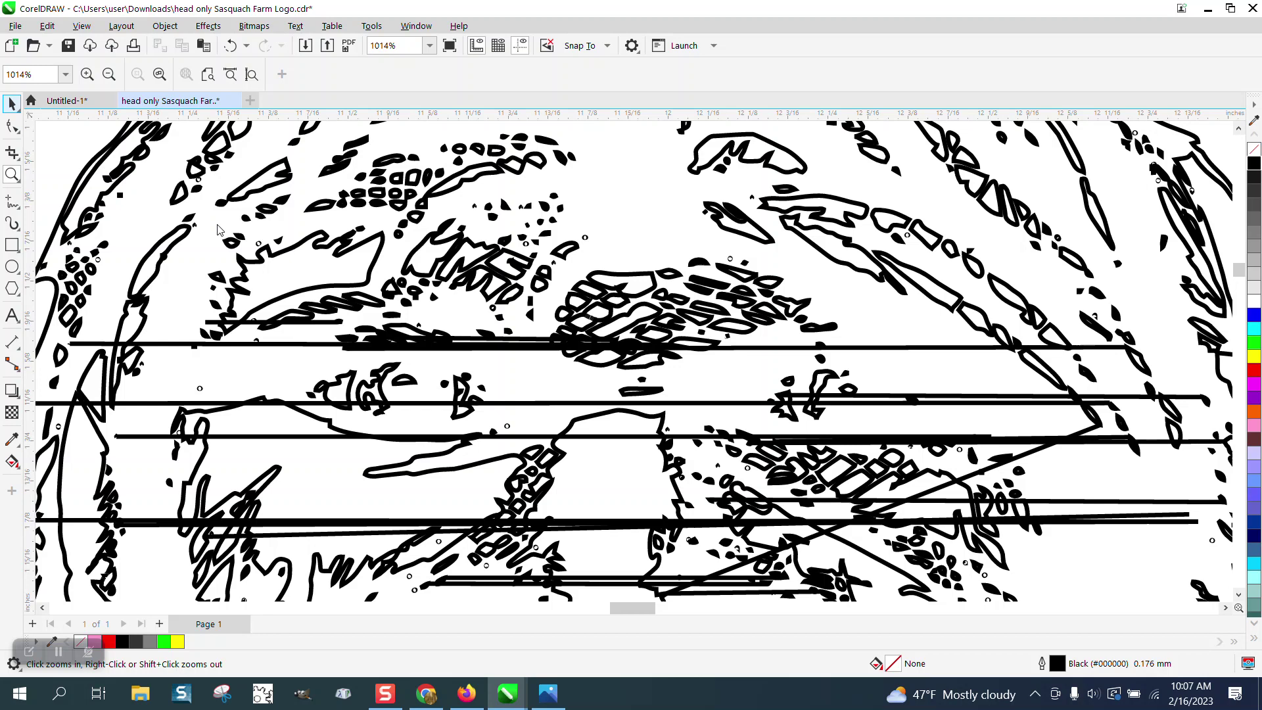
{"action": "left_click", "coordinate": [228, 323]}
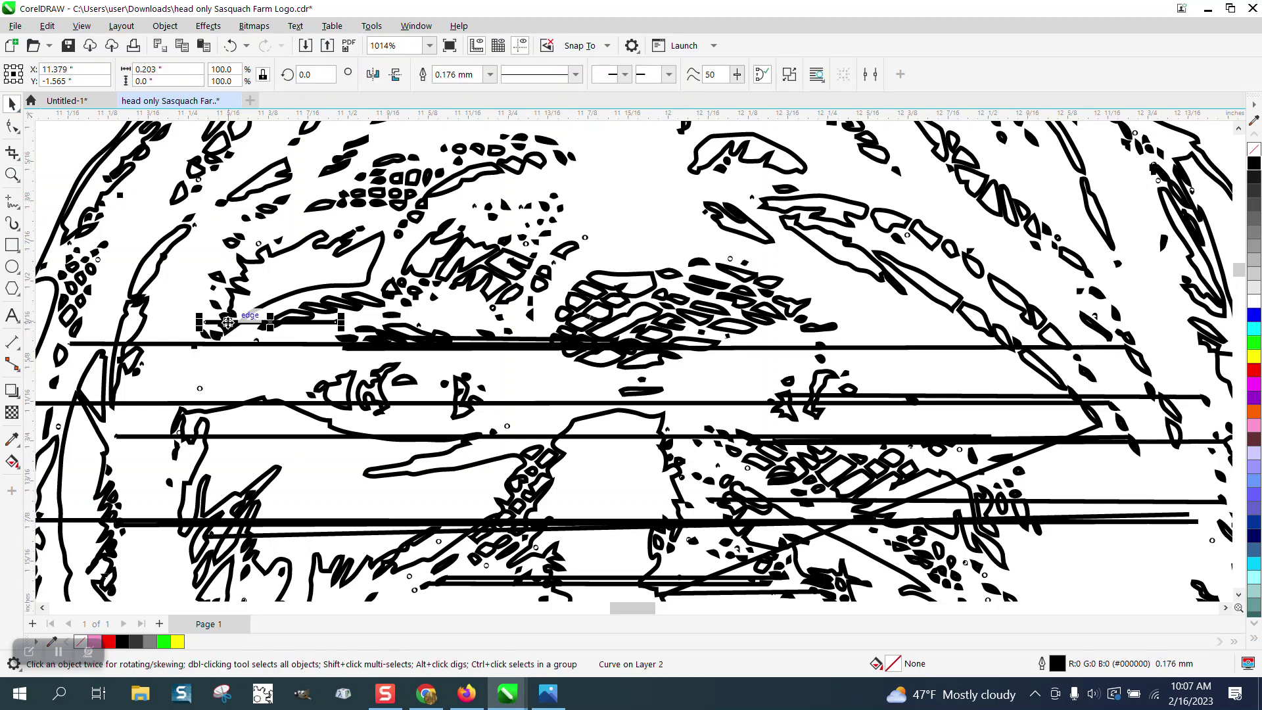
{"action": "key", "text": "Delete"}
{"action": "left_click", "coordinate": [186, 344]}
{"action": "key", "text": "Delete"}
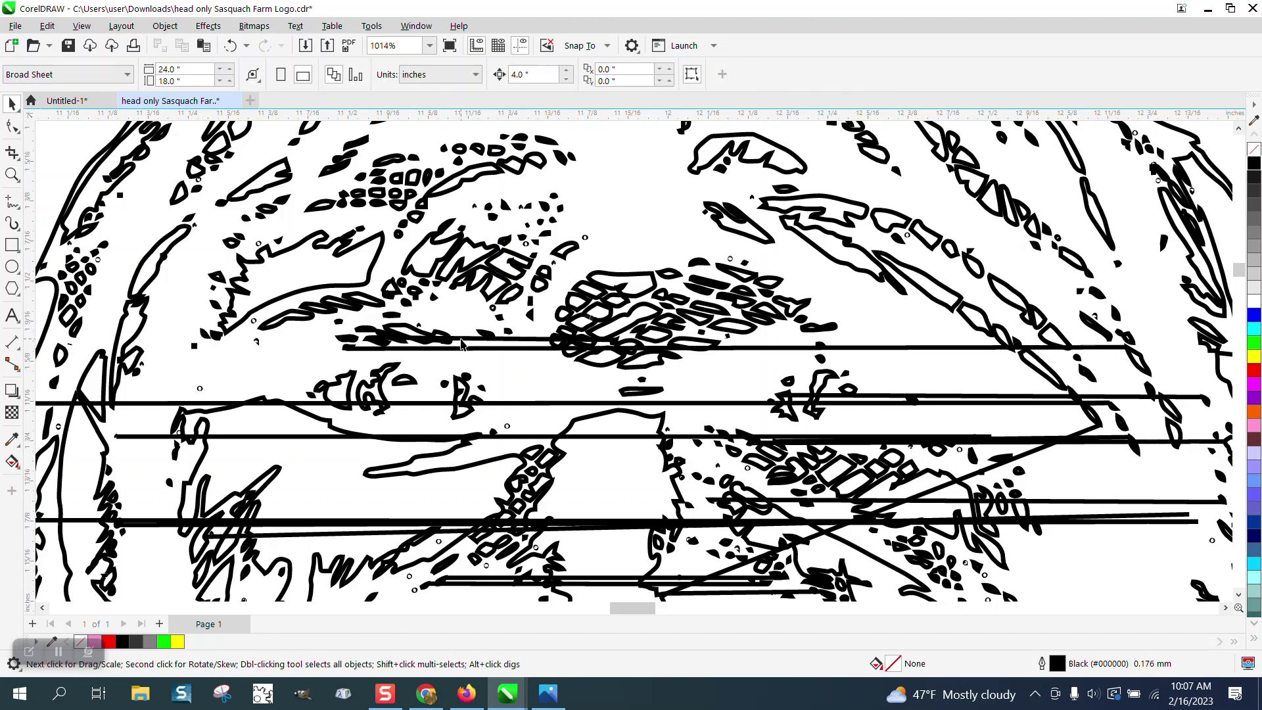
{"action": "left_click", "coordinate": [461, 345]}
{"action": "key", "text": "Delete"}
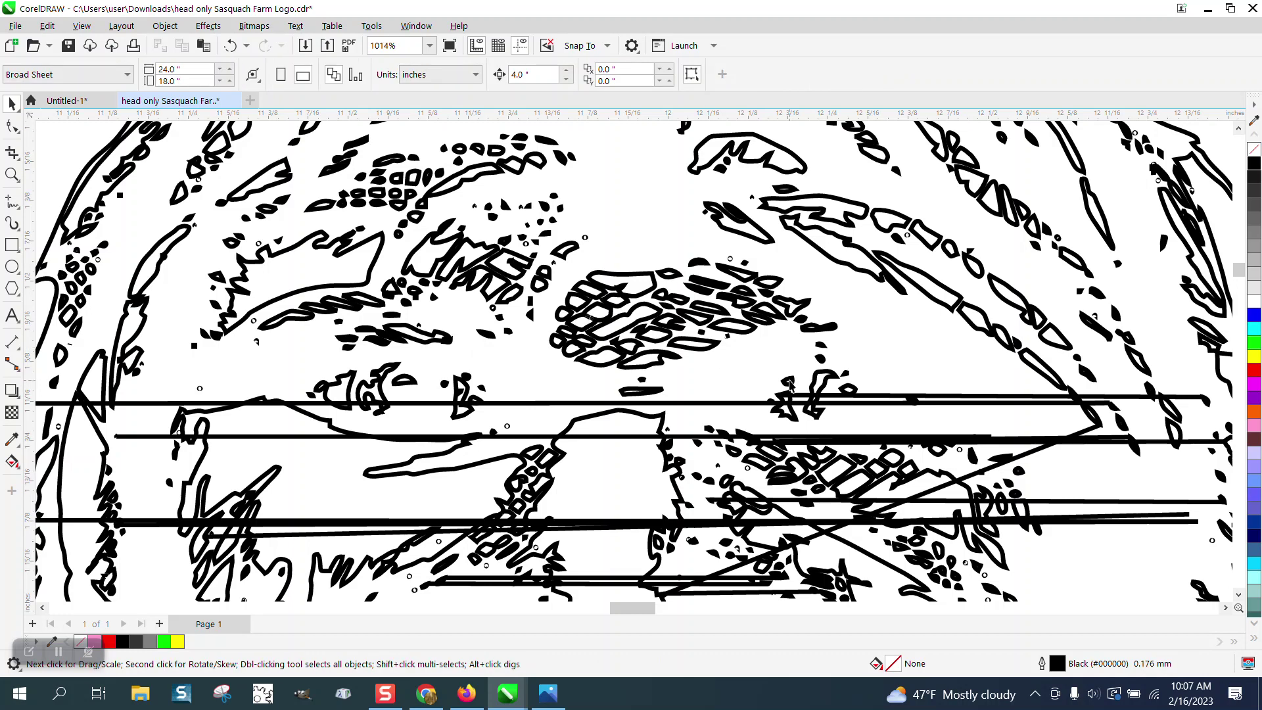
{"action": "left_click", "coordinate": [759, 409]}
{"action": "key", "text": "Delete"}
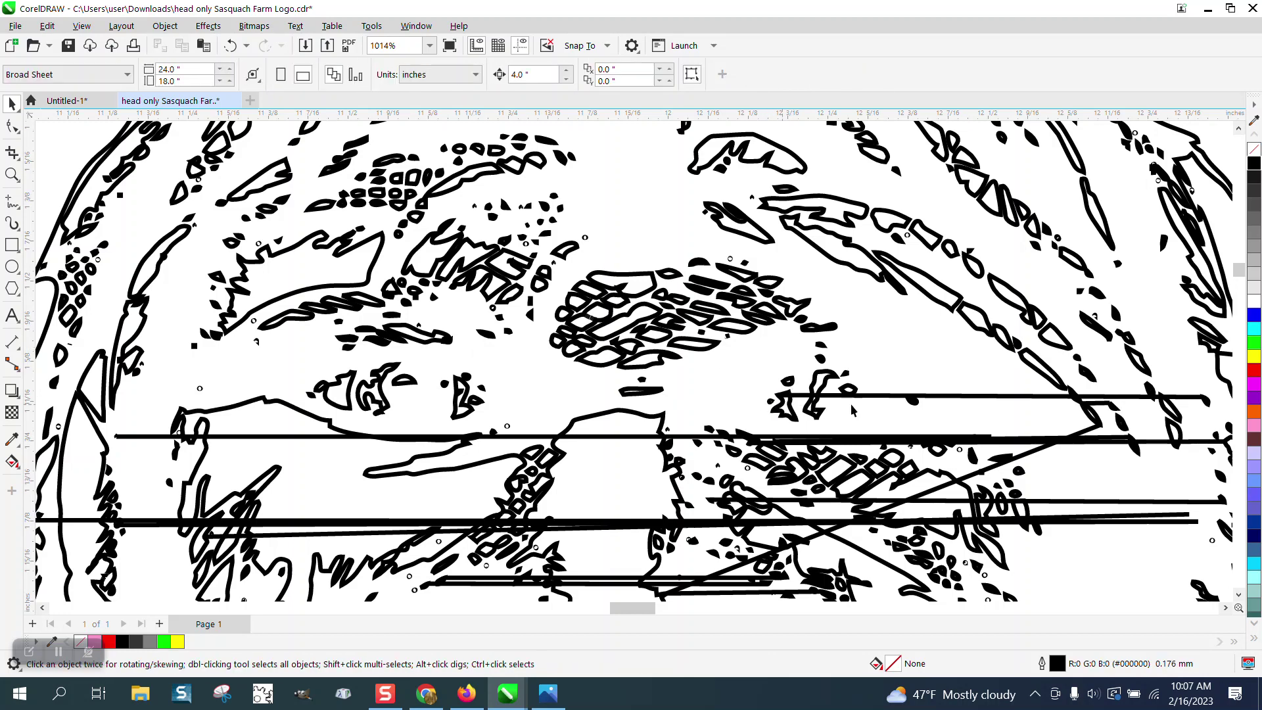
{"action": "left_click", "coordinate": [938, 396]}
{"action": "key", "text": "Delete"}
Delete six more long horizontal and diagonal lines across the cheeks and lower face
{"action": "left_click", "coordinate": [1014, 448]}
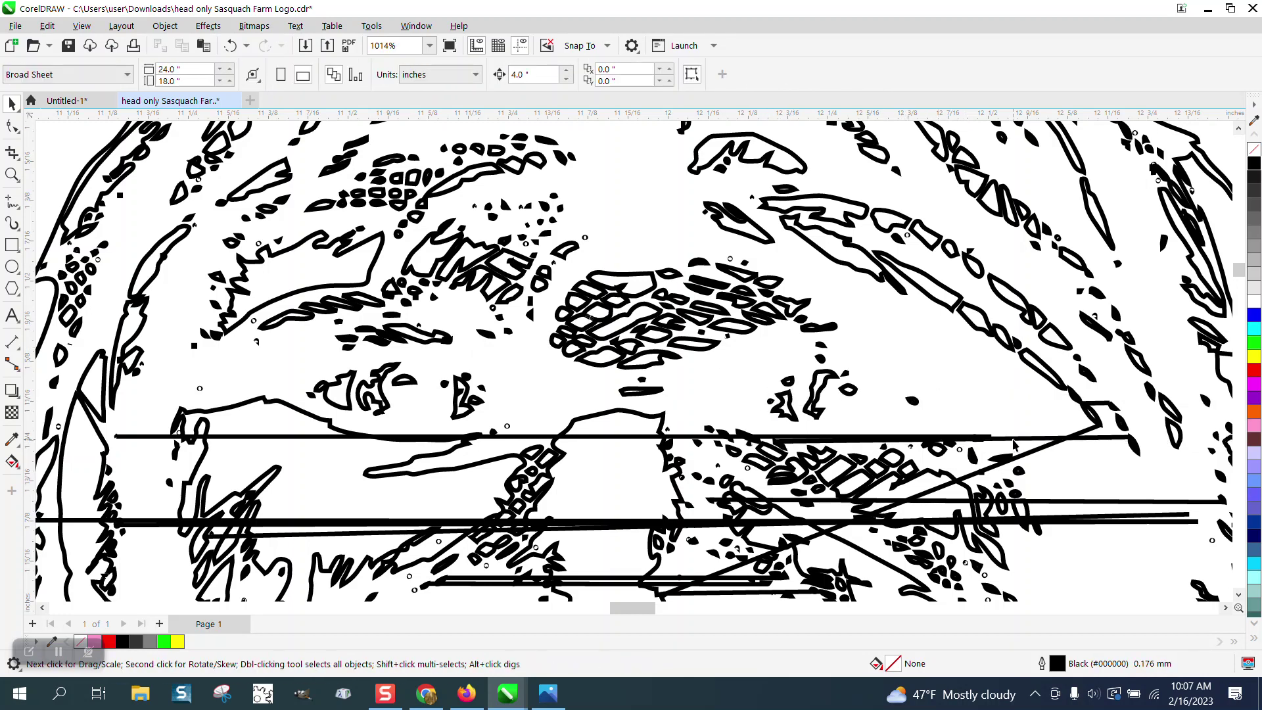
{"action": "key", "text": "Delete"}
{"action": "left_click", "coordinate": [970, 441]}
{"action": "key", "text": "Delete"}
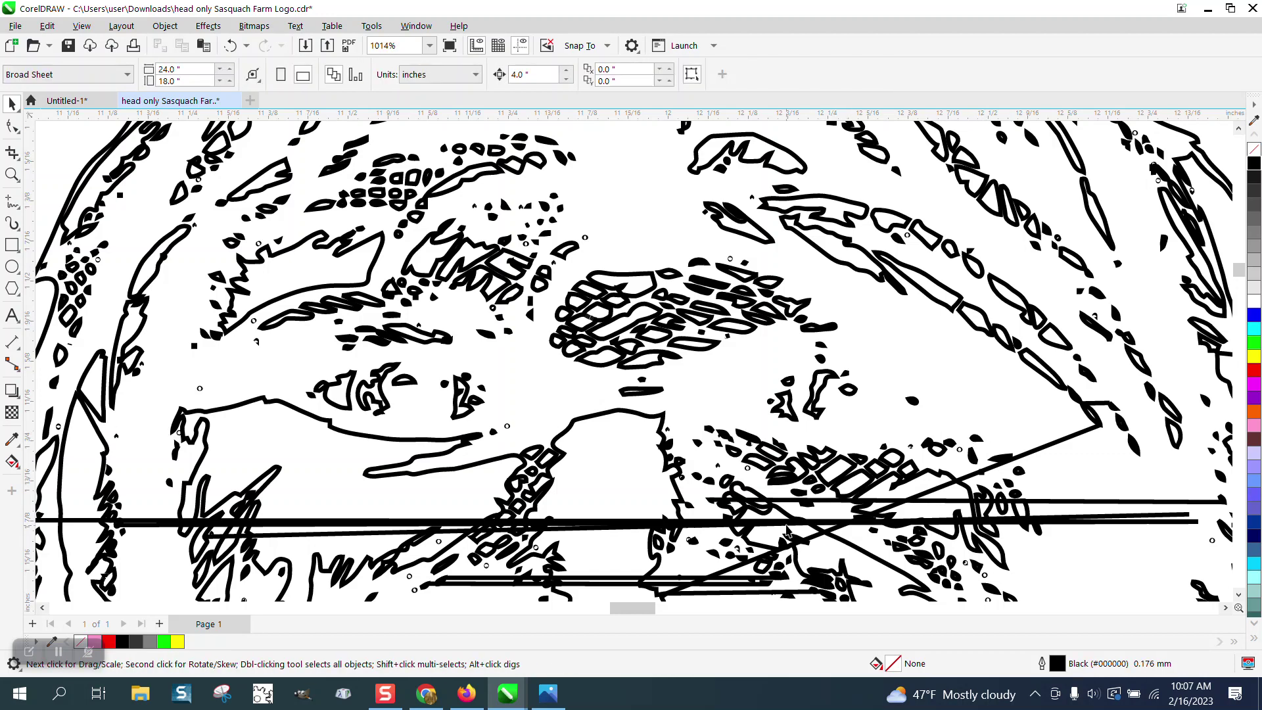
{"action": "left_click", "coordinate": [599, 524]}
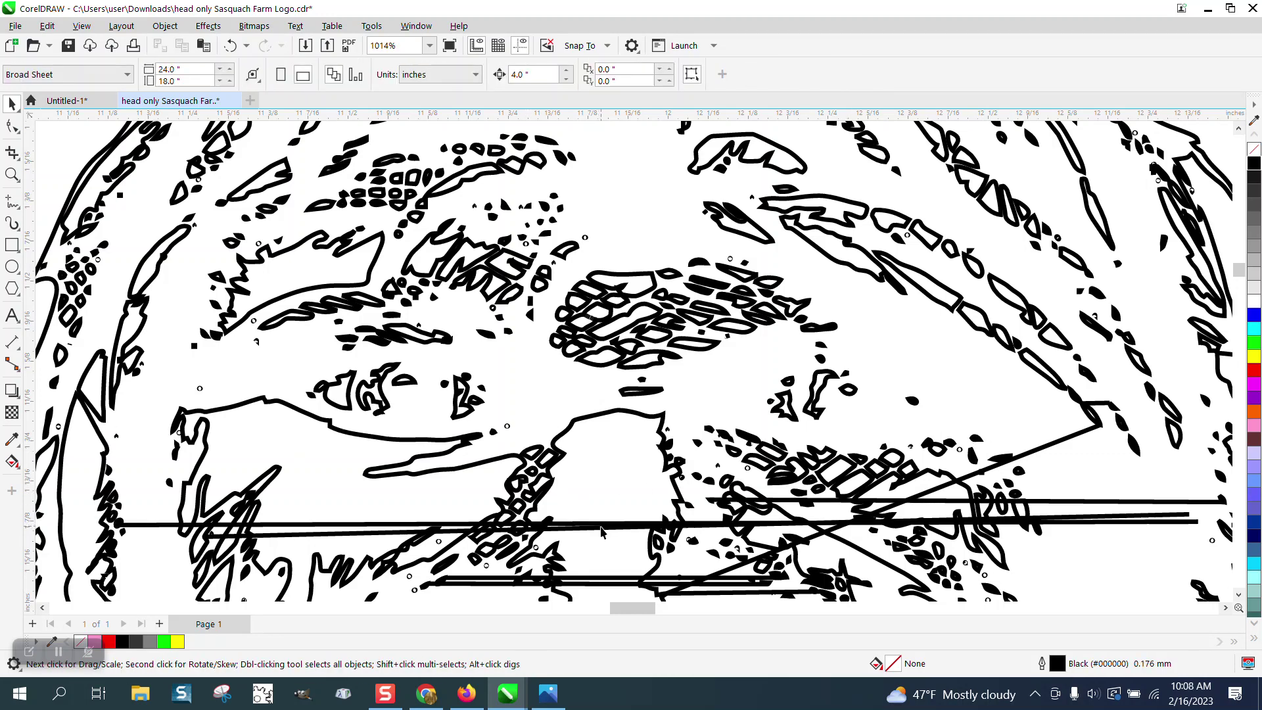
{"action": "key", "text": "Delete"}
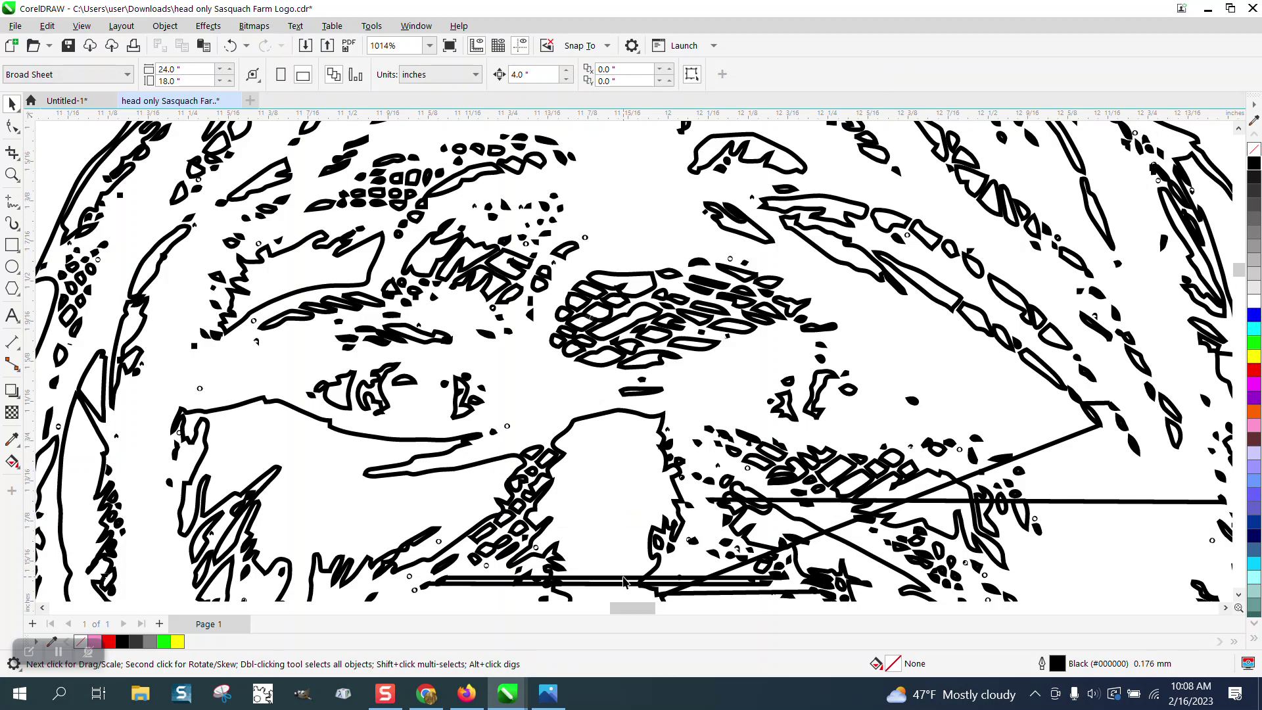
{"action": "left_click", "coordinate": [624, 579]}
{"action": "key", "text": "Delete"}
{"action": "left_click", "coordinate": [1047, 452]}
{"action": "key", "text": "Delete"}
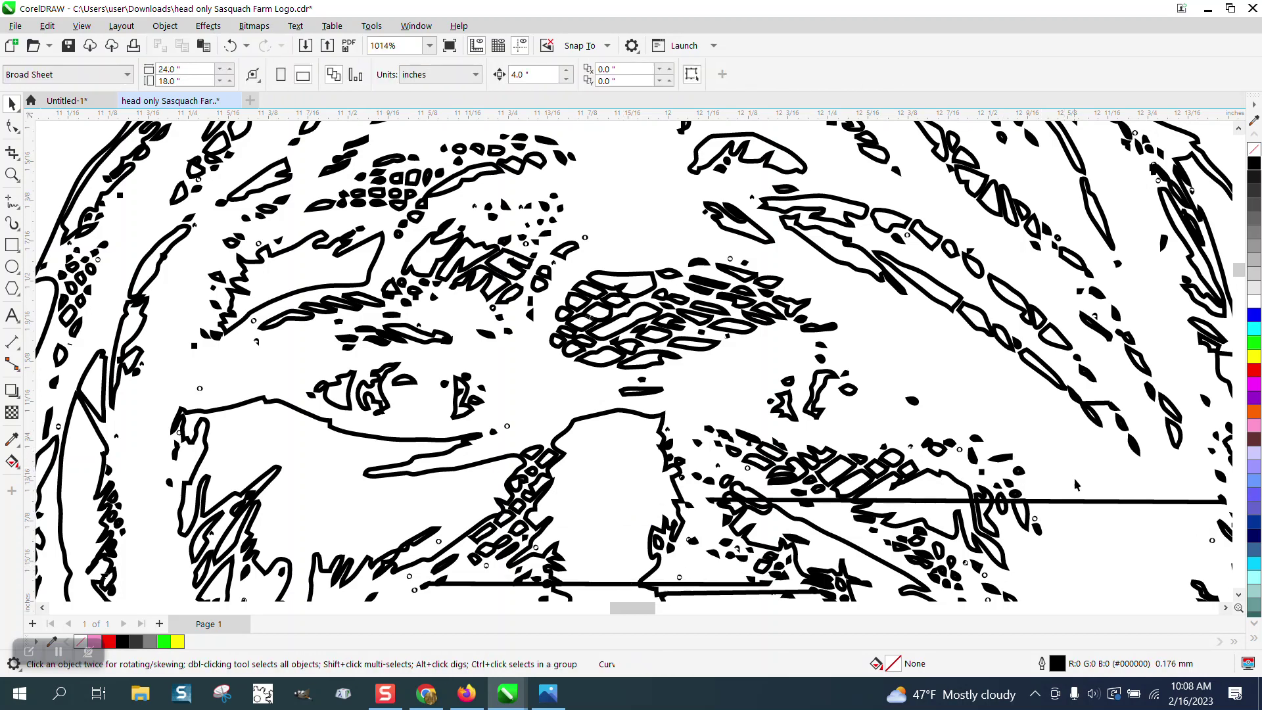
{"action": "left_click", "coordinate": [1084, 501]}
{"action": "key", "text": "Delete"}
{"action": "scroll", "coordinate": [754, 430], "scroll_direction": "down", "scroll_amount": 2}
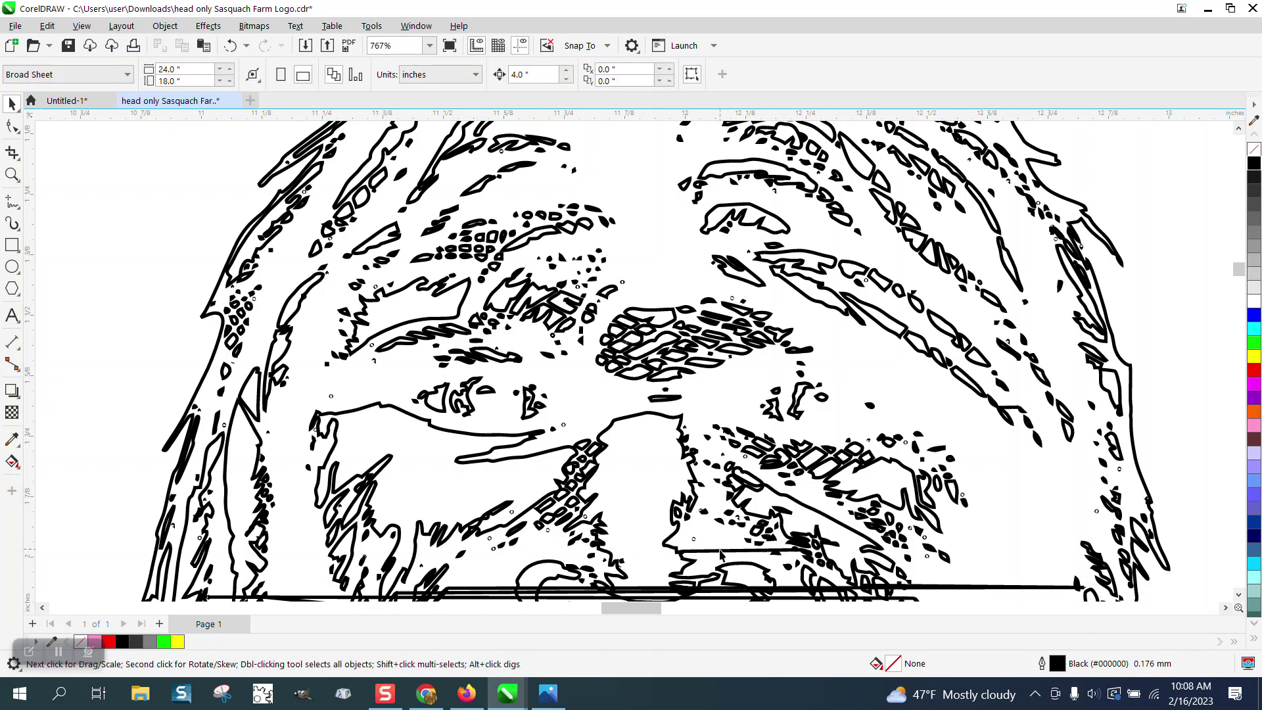
Undo the previous change and pick out stray horizontal curves across the beard
{"action": "key", "text": "ctrl+z"}
{"action": "scroll", "coordinate": [606, 399], "scroll_direction": "down", "scroll_amount": 2}
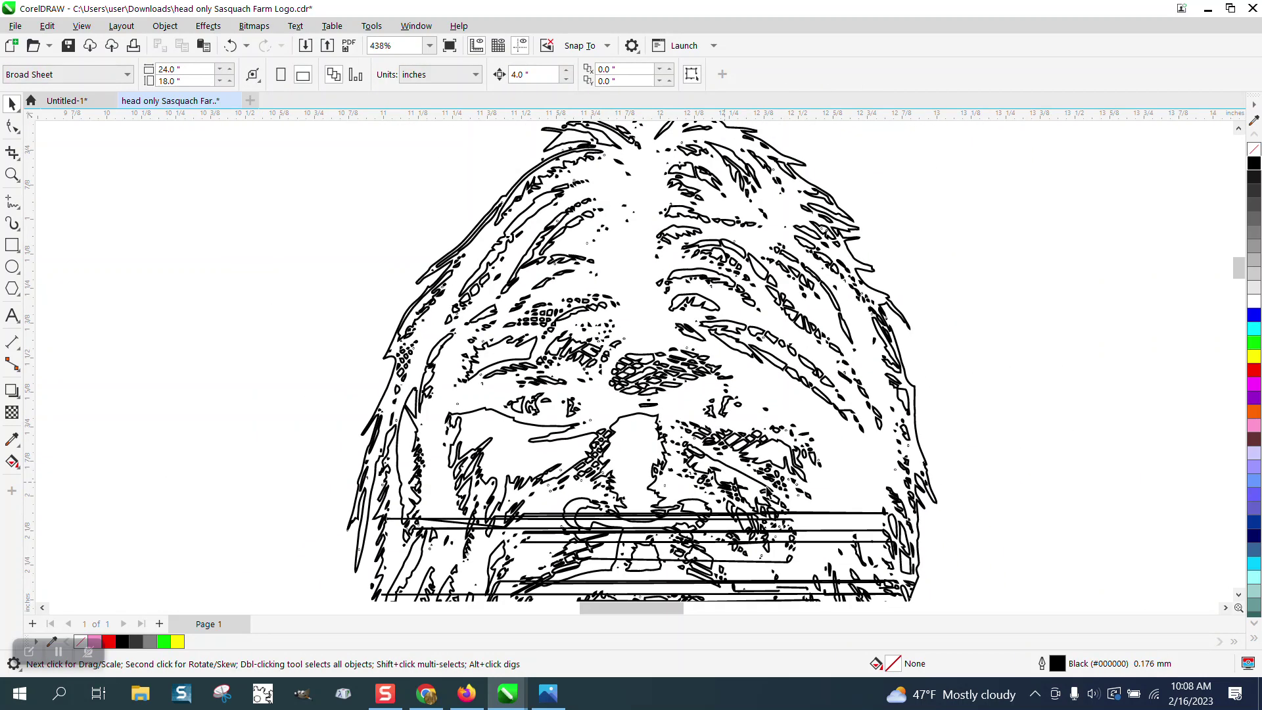
{"action": "left_click", "coordinate": [832, 514]}
{"action": "left_click", "coordinate": [833, 522]}
{"action": "left_click", "coordinate": [833, 530]}
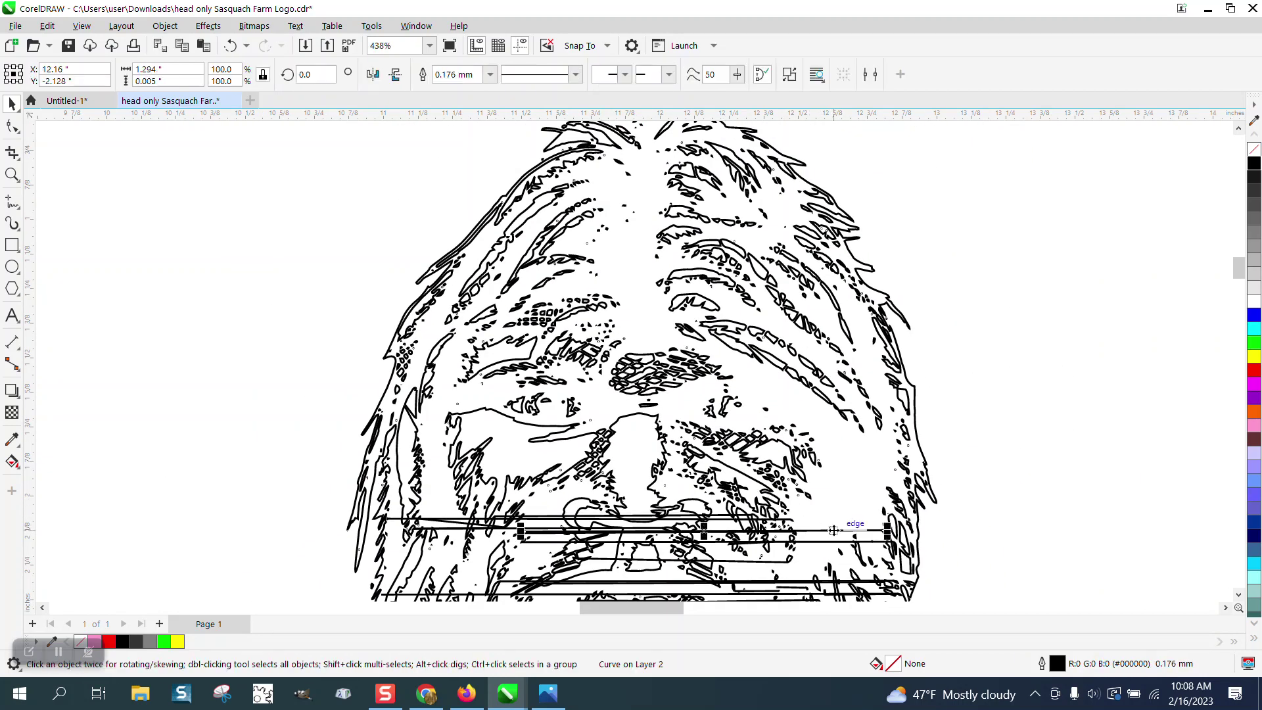
{"action": "key", "text": "Escape"}
{"action": "left_click", "coordinate": [827, 544]}
{"action": "key", "text": "Escape"}
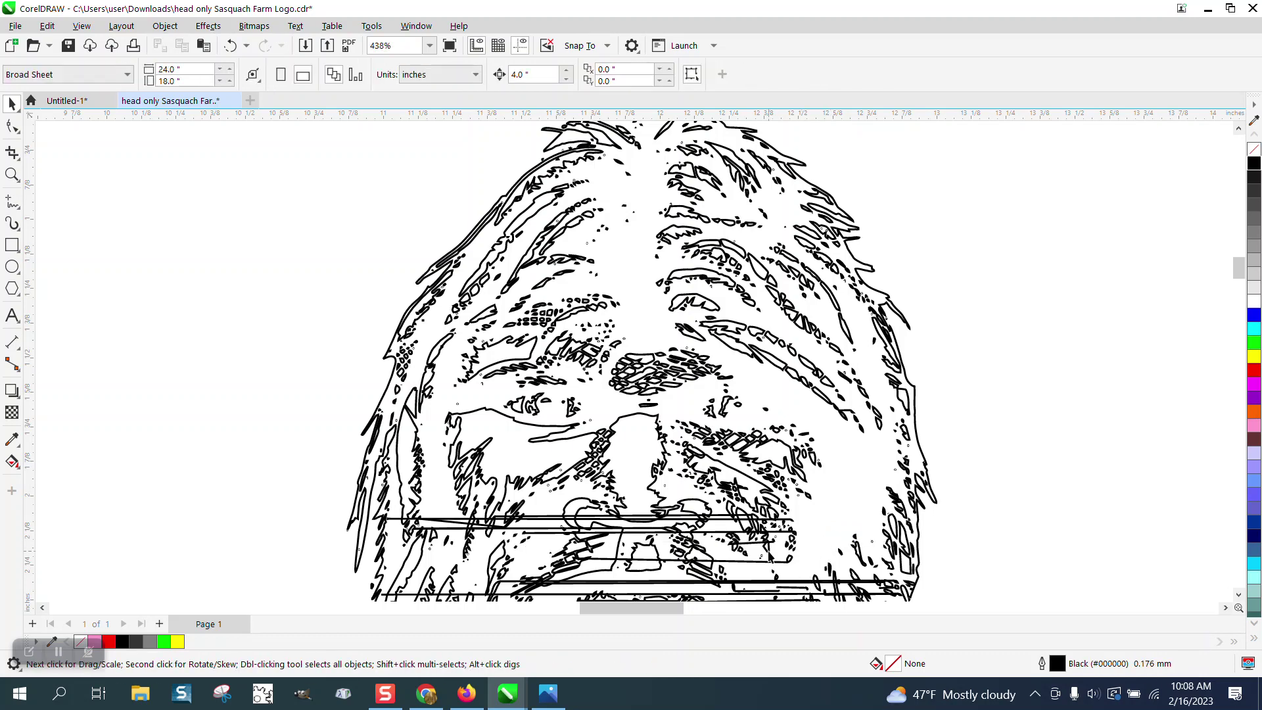
Zoom in on the lower face and delete five stray horizontal lines there
{"action": "left_click", "coordinate": [12, 174]}
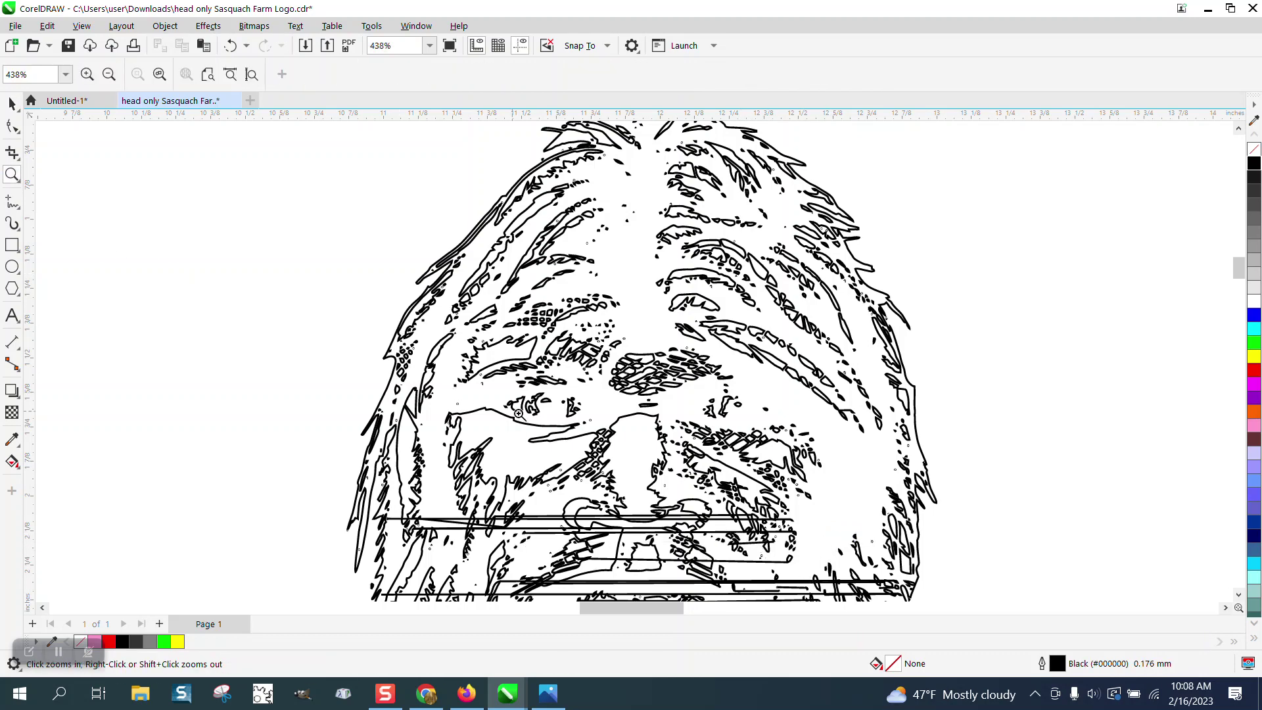
{"action": "left_click_drag", "start_coordinate": [566, 454], "coordinate": [762, 577]}
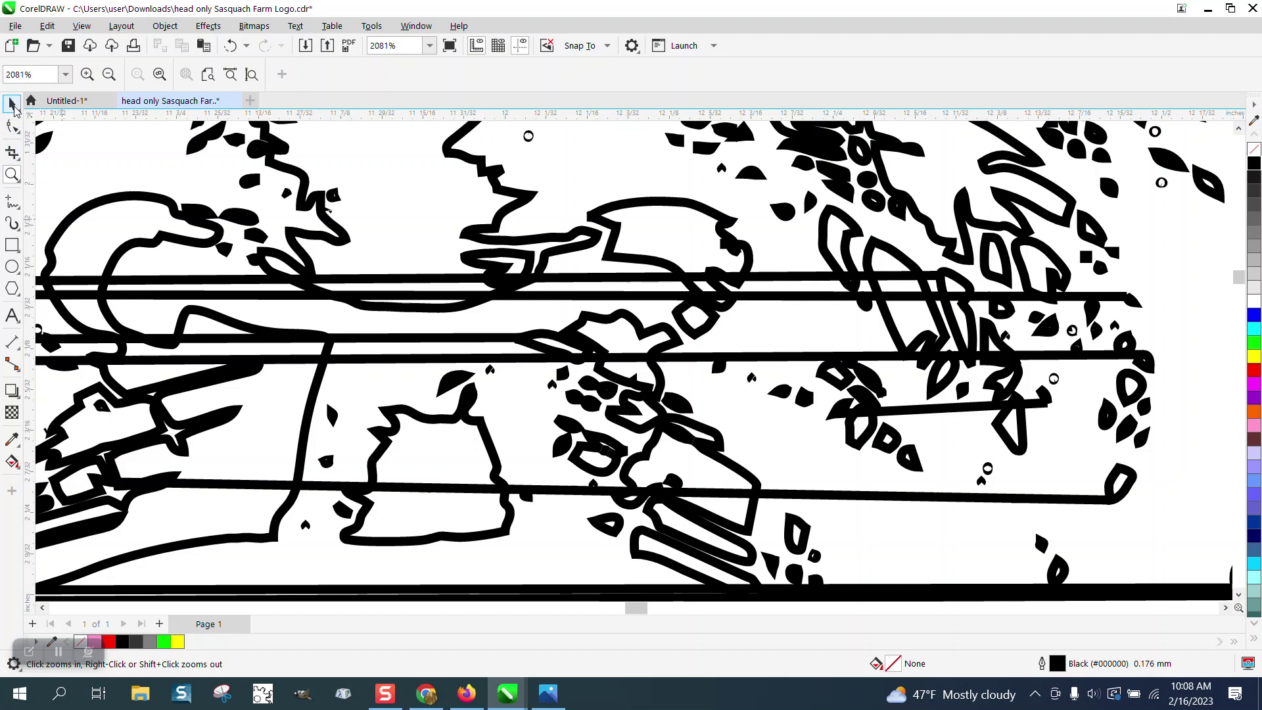
{"action": "left_click", "coordinate": [12, 103]}
{"action": "left_click_drag", "start_coordinate": [620, 280], "coordinate": [620, 289]}
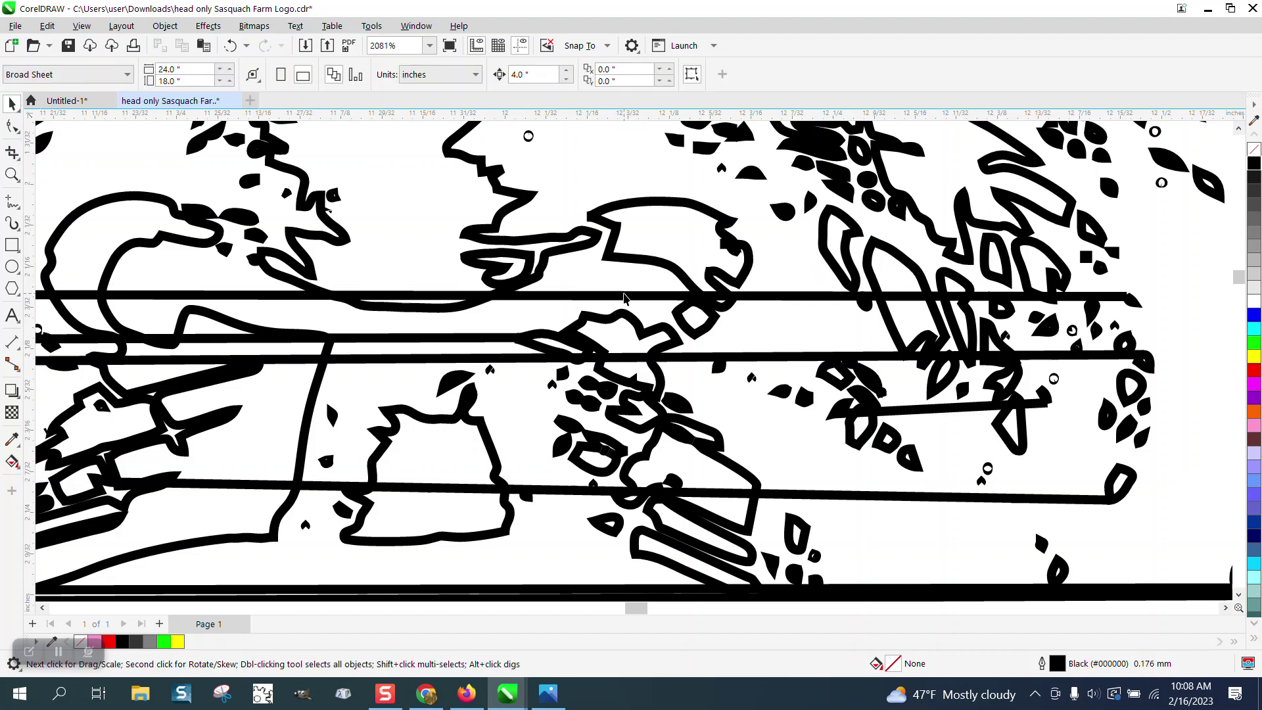
{"action": "key", "text": "Delete"}
{"action": "left_click", "coordinate": [696, 356]}
{"action": "key", "text": "Delete"}
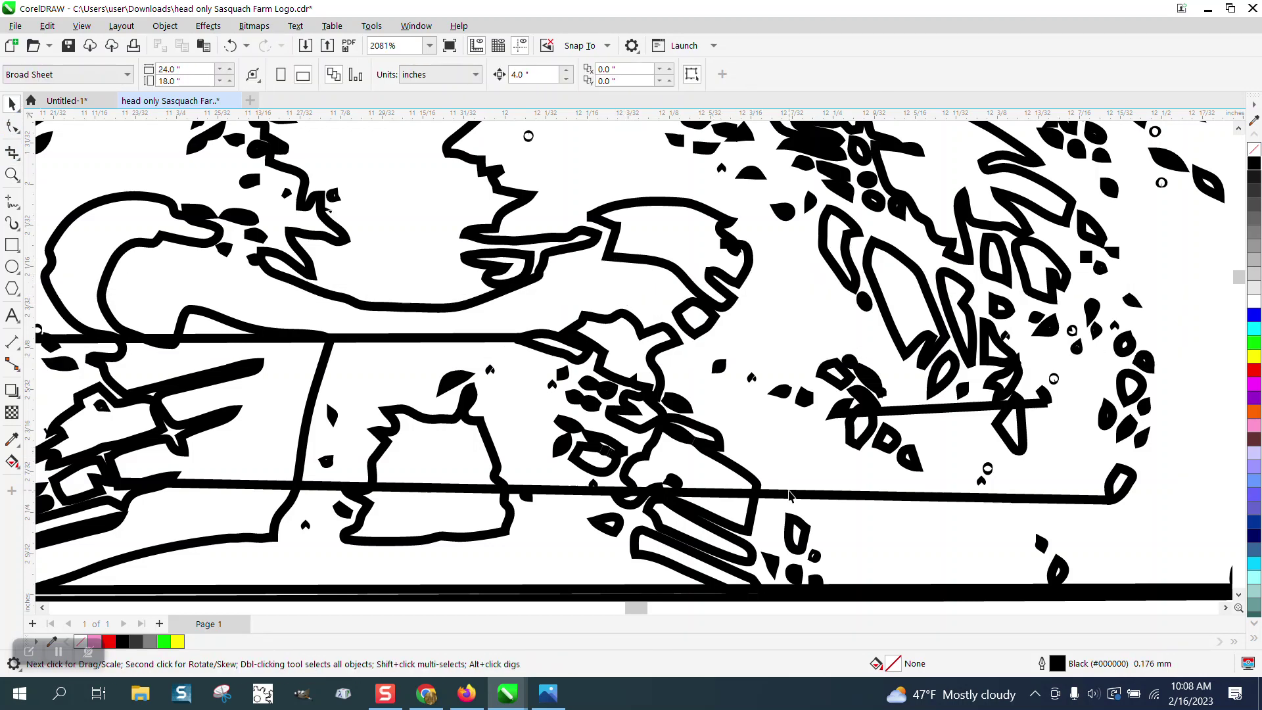
{"action": "left_click", "coordinate": [789, 495]}
{"action": "key", "text": "Delete"}
{"action": "left_click", "coordinate": [919, 410]}
{"action": "key", "text": "Delete"}
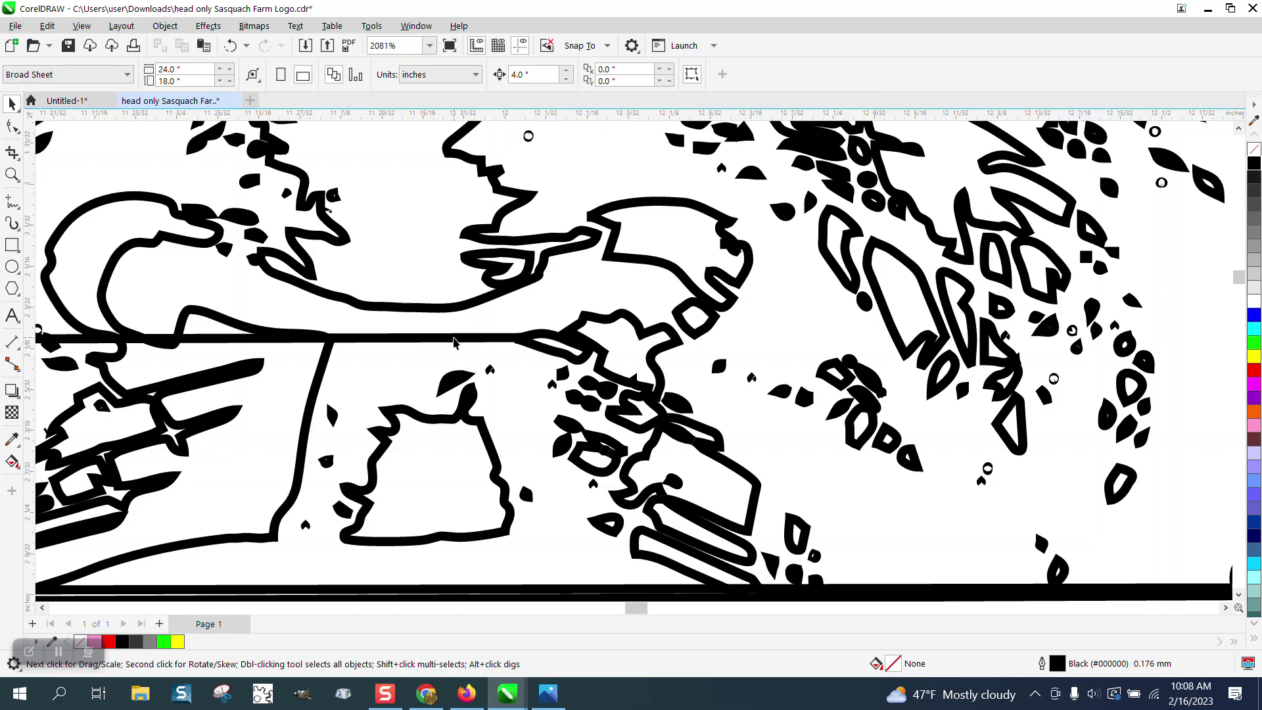
{"action": "left_click", "coordinate": [454, 339]}
{"action": "key", "text": "Delete"}
Delete the stray lines across the face and cheek, undoing the accidental face-outline deletion
{"action": "scroll", "coordinate": [574, 367], "scroll_direction": "down", "scroll_amount": 3}
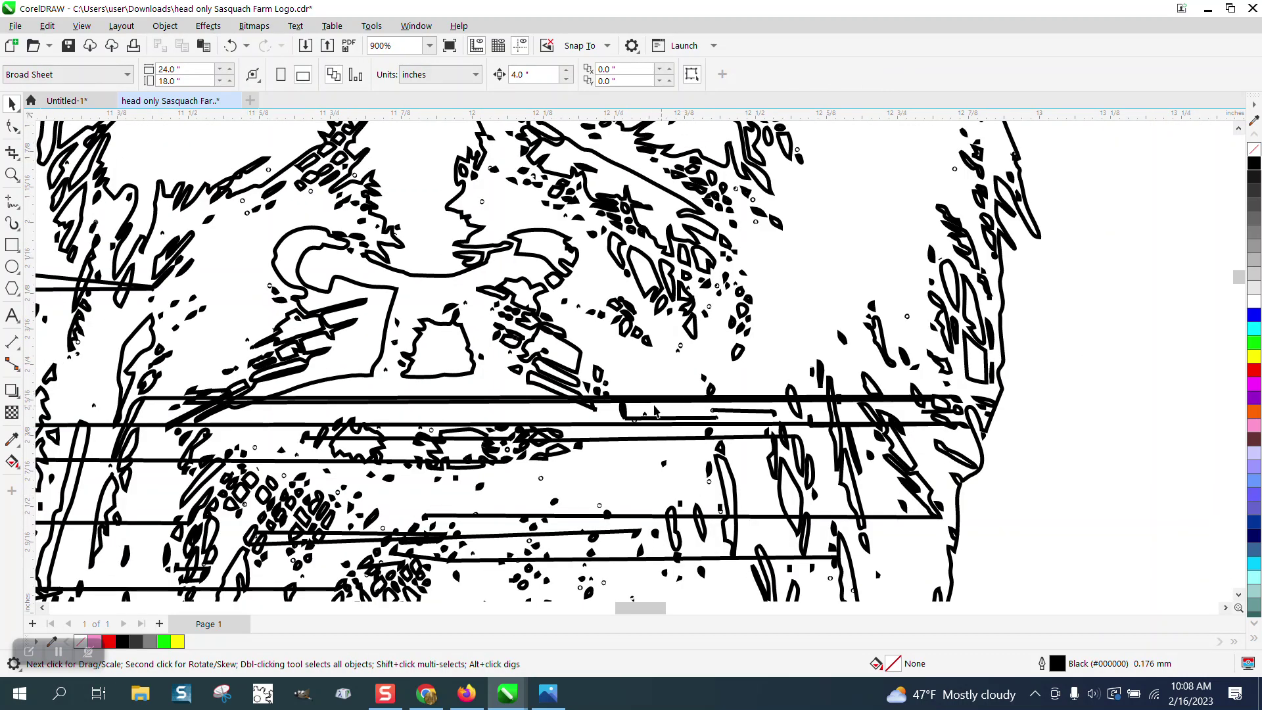
{"action": "left_click", "coordinate": [660, 402]}
{"action": "key", "text": "Delete"}
{"action": "left_click", "coordinate": [664, 404]}
{"action": "key", "text": "Delete"}
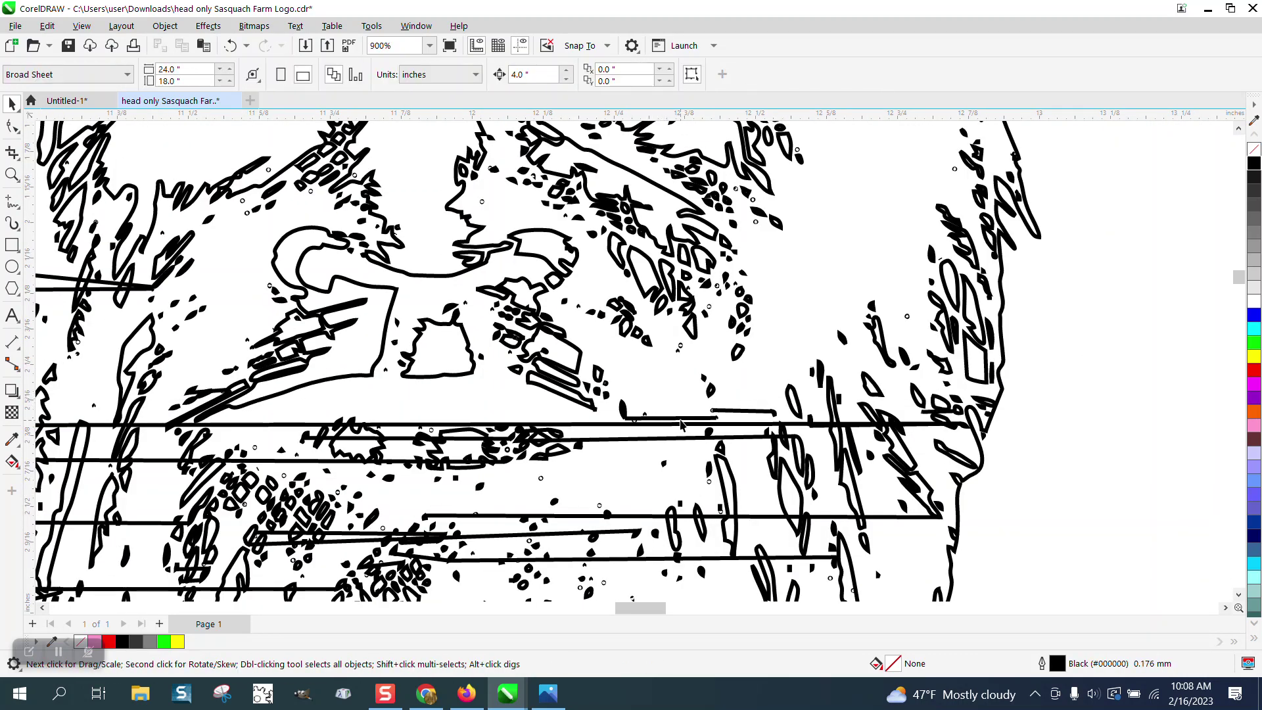
{"action": "left_click", "coordinate": [706, 424]}
{"action": "key", "text": "Delete"}
{"action": "left_click", "coordinate": [725, 412]}
{"action": "key", "text": "Delete"}
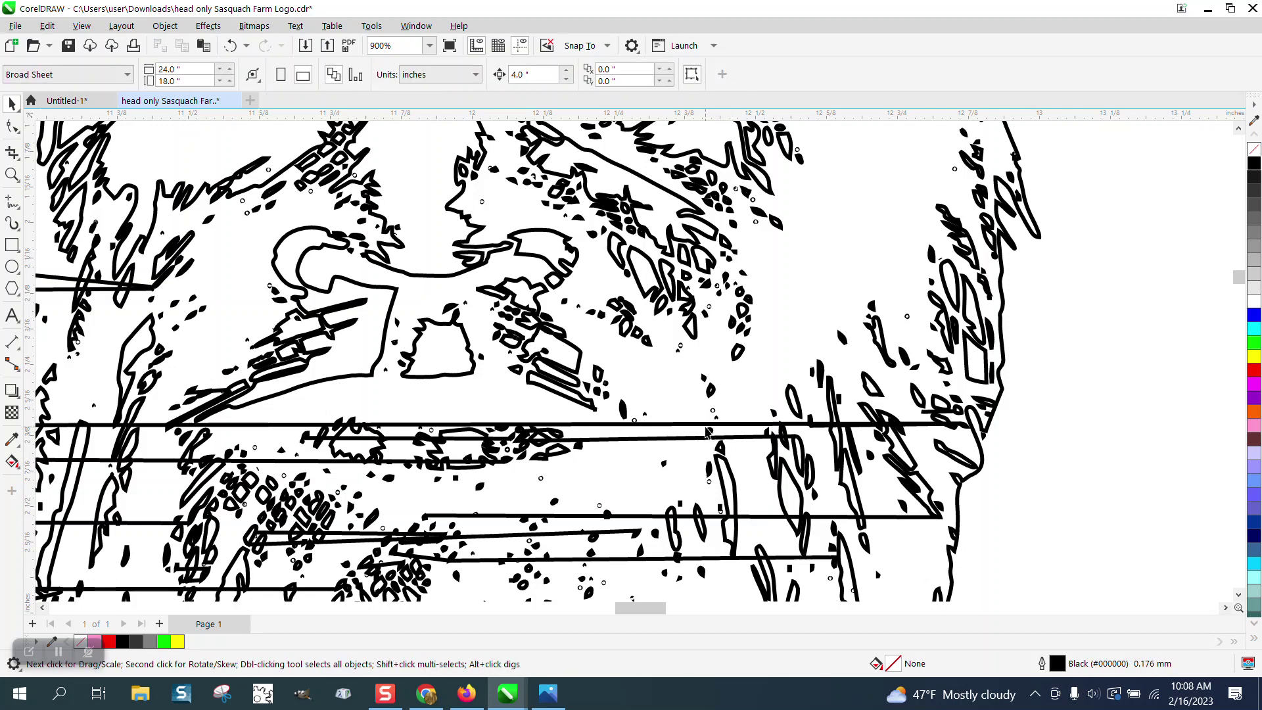
{"action": "left_click", "coordinate": [698, 425]}
{"action": "key", "text": "Delete"}
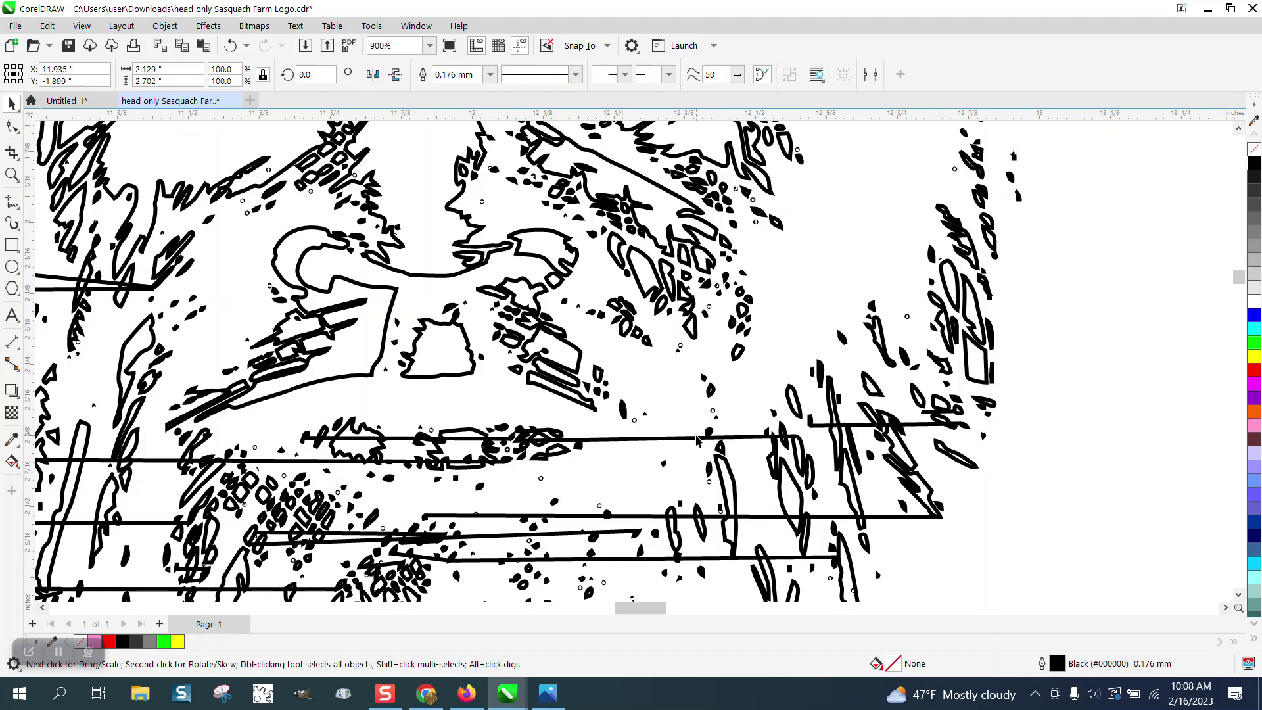
{"action": "left_click", "coordinate": [232, 46]}
Delete the remaining long and short stray lines across the cheeks and beard
{"action": "left_click", "coordinate": [679, 438]}
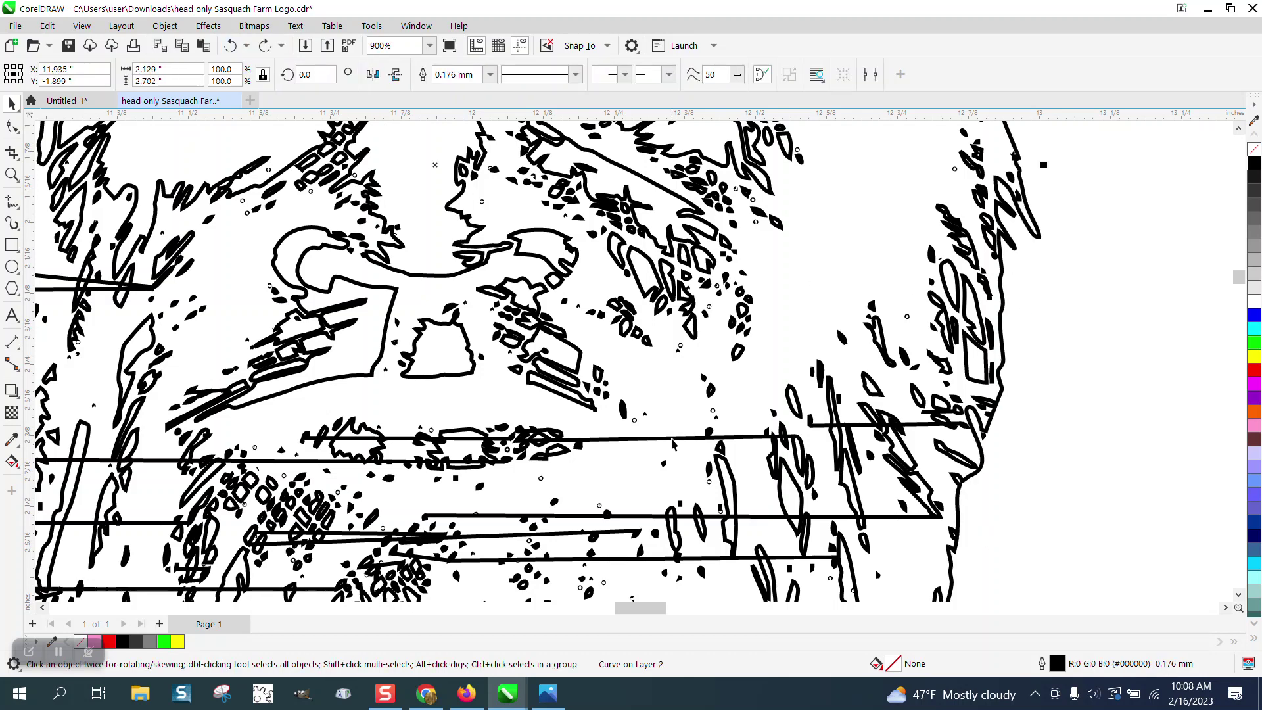
{"action": "key", "text": "Delete"}
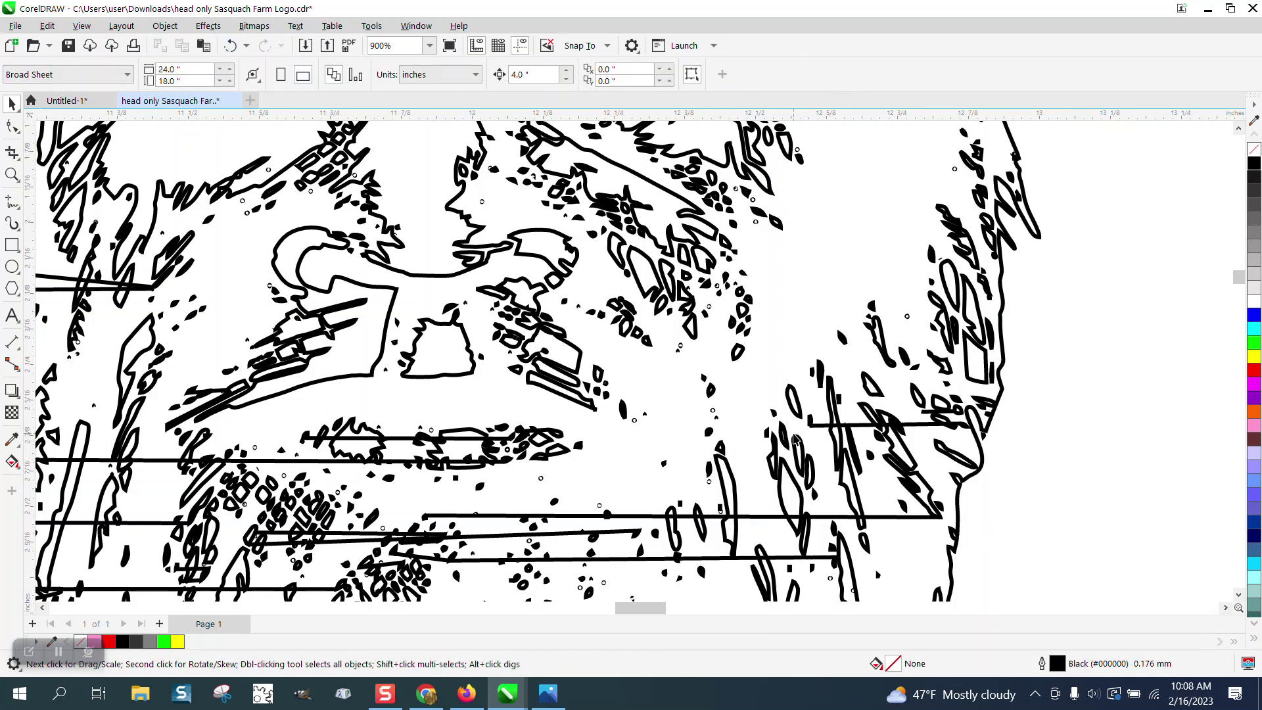
{"action": "left_click", "coordinate": [859, 426]}
{"action": "key", "text": "Delete"}
{"action": "left_click", "coordinate": [646, 518]}
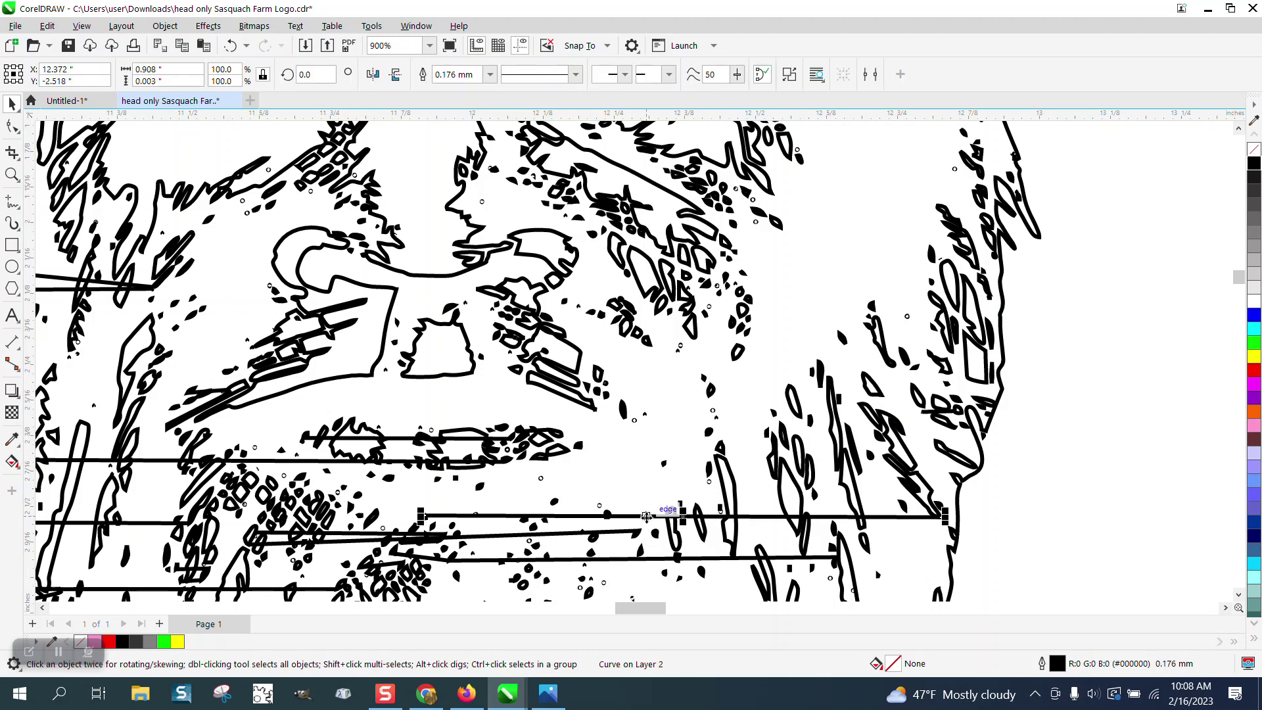
{"action": "key", "text": "Delete"}
{"action": "left_click", "coordinate": [464, 438]}
{"action": "key", "text": "Delete"}
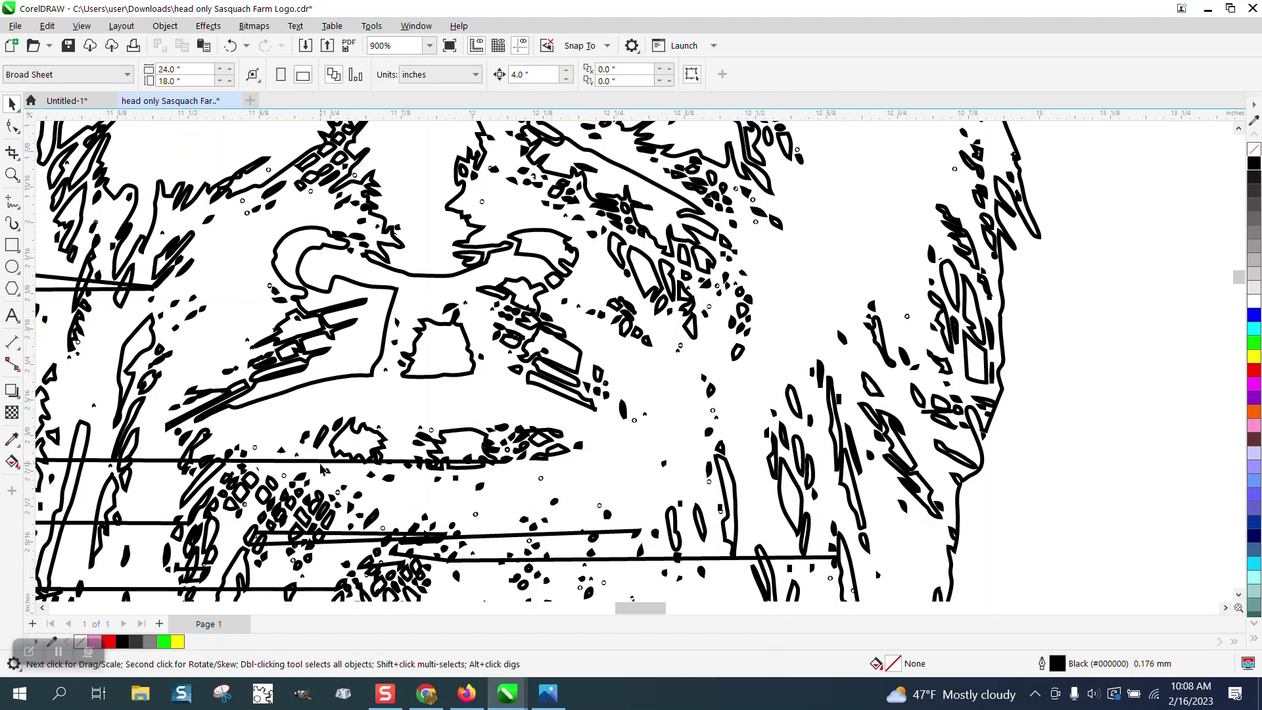
{"action": "left_click", "coordinate": [303, 463]}
{"action": "key", "text": "Delete"}
Delete the thick stray lines at the left edge and across the beard, plus a thin bottom line
{"action": "left_click", "coordinate": [149, 290]}
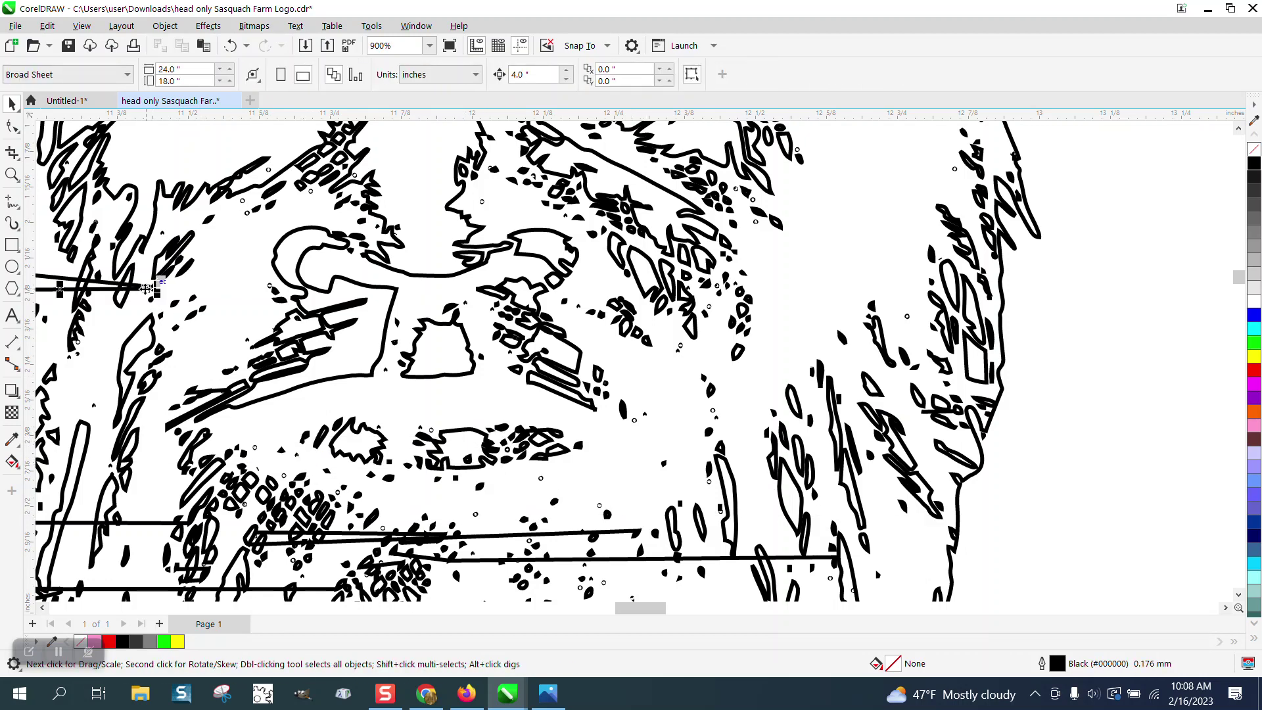
{"action": "key", "text": "Delete"}
{"action": "left_click", "coordinate": [113, 288]}
{"action": "key", "text": "Delete"}
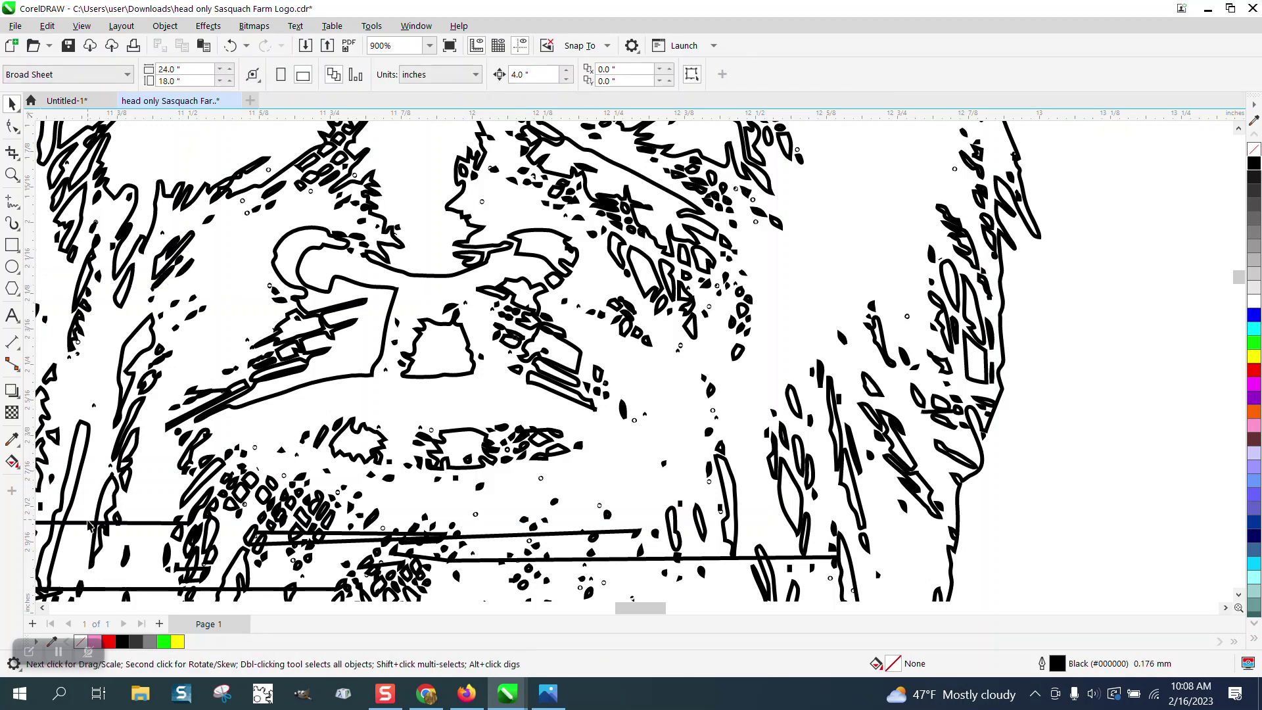
{"action": "left_click", "coordinate": [87, 523]}
{"action": "key", "text": "Delete"}
{"action": "left_click", "coordinate": [349, 540]}
{"action": "key", "text": "Delete"}
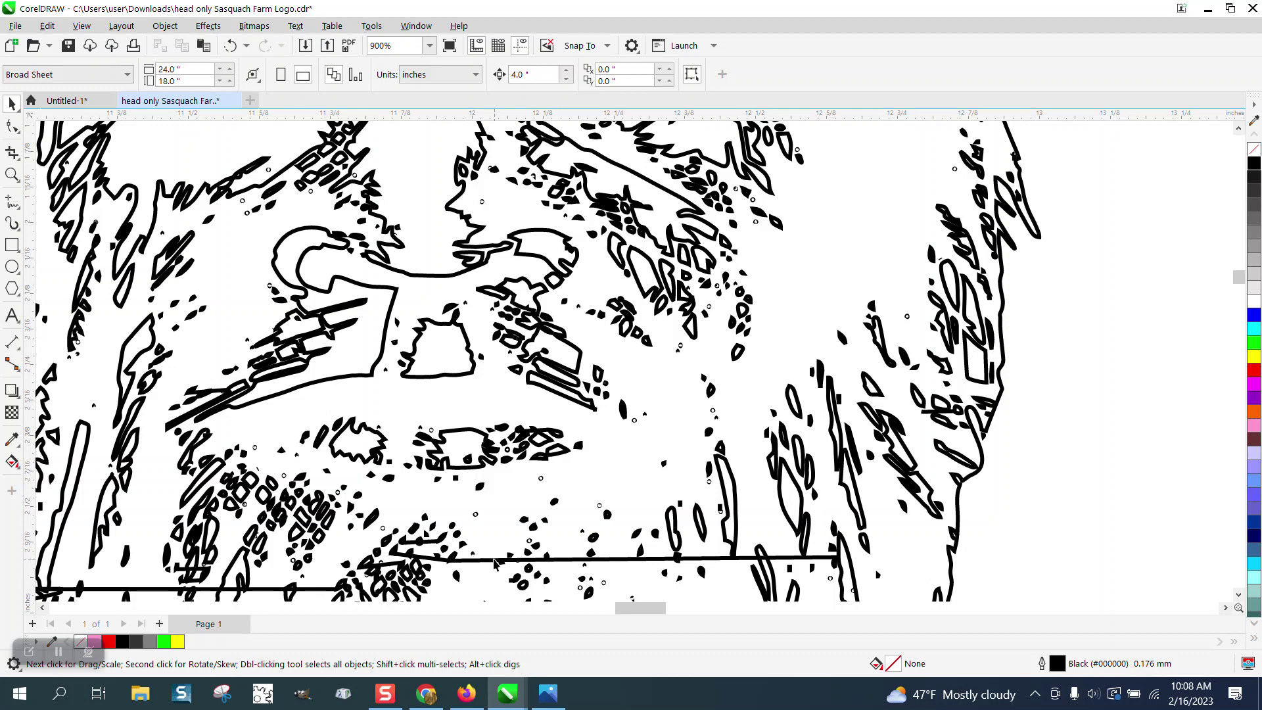
{"action": "left_click", "coordinate": [483, 559]}
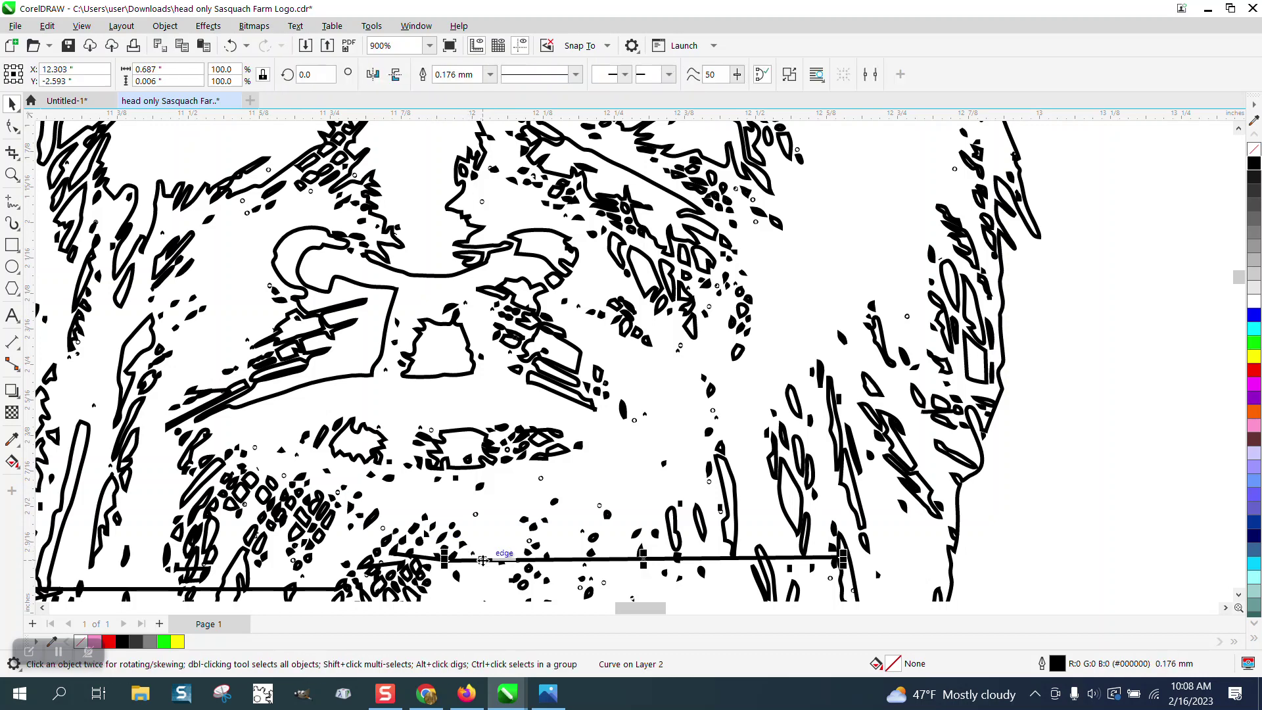
{"action": "key", "text": "Delete"}
Delete the last small stray strokes in the chin and cheek area
{"action": "scroll", "coordinate": [600, 512], "scroll_direction": "down", "scroll_amount": 2}
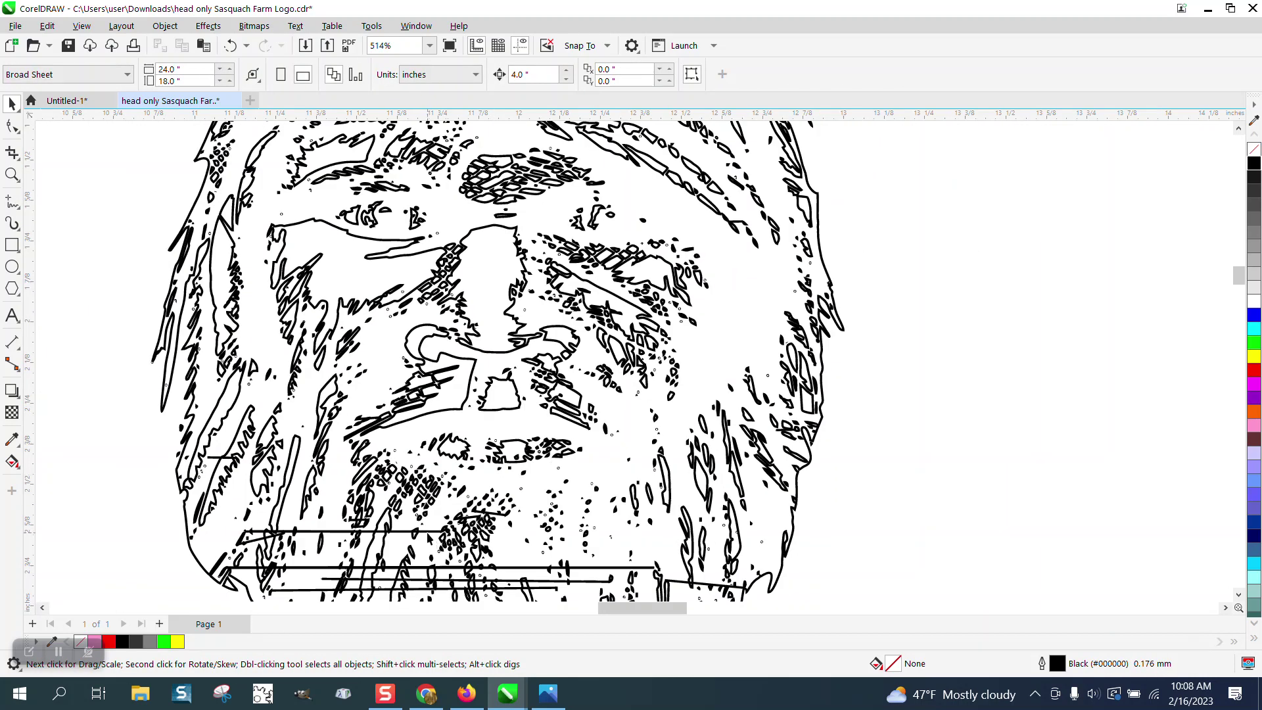
{"action": "left_click", "coordinate": [428, 534]}
{"action": "key", "text": "Delete"}
{"action": "left_click", "coordinate": [217, 463]}
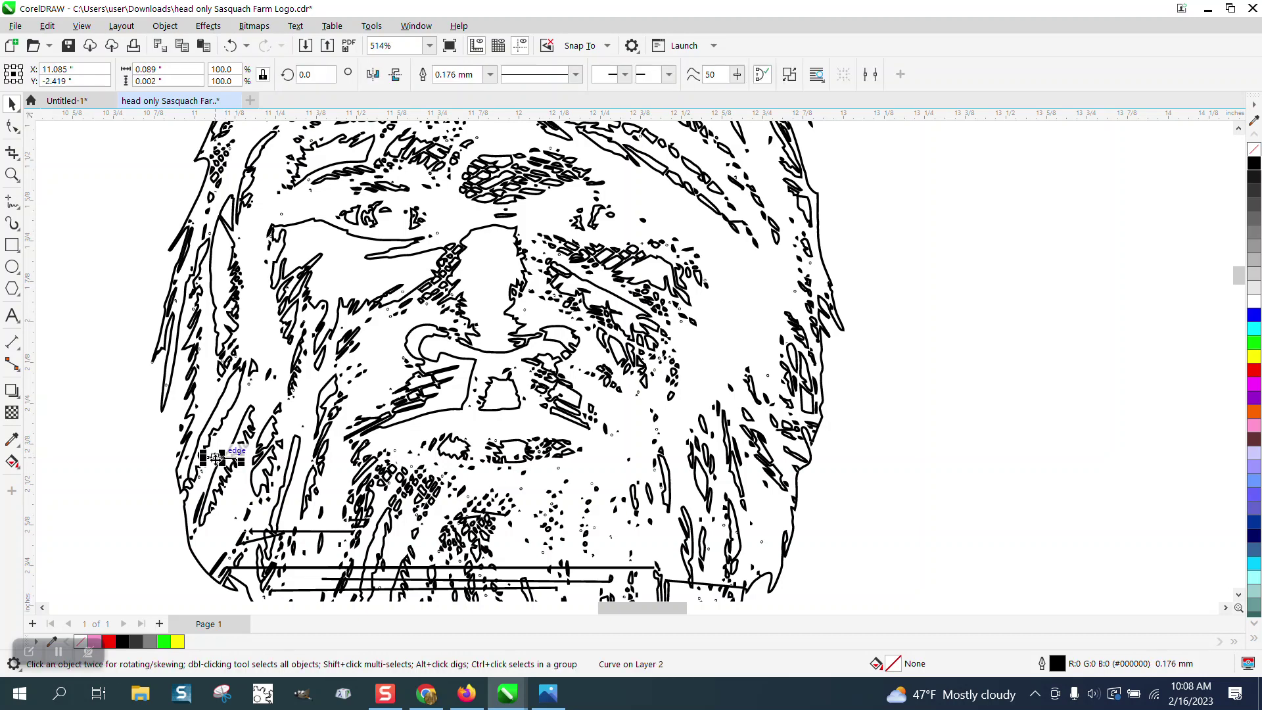
{"action": "key", "text": "Delete"}
{"action": "scroll", "coordinate": [347, 448], "scroll_direction": "down", "scroll_amount": 1}
{"action": "left_click", "coordinate": [332, 523]}
{"action": "key", "text": "Delete"}
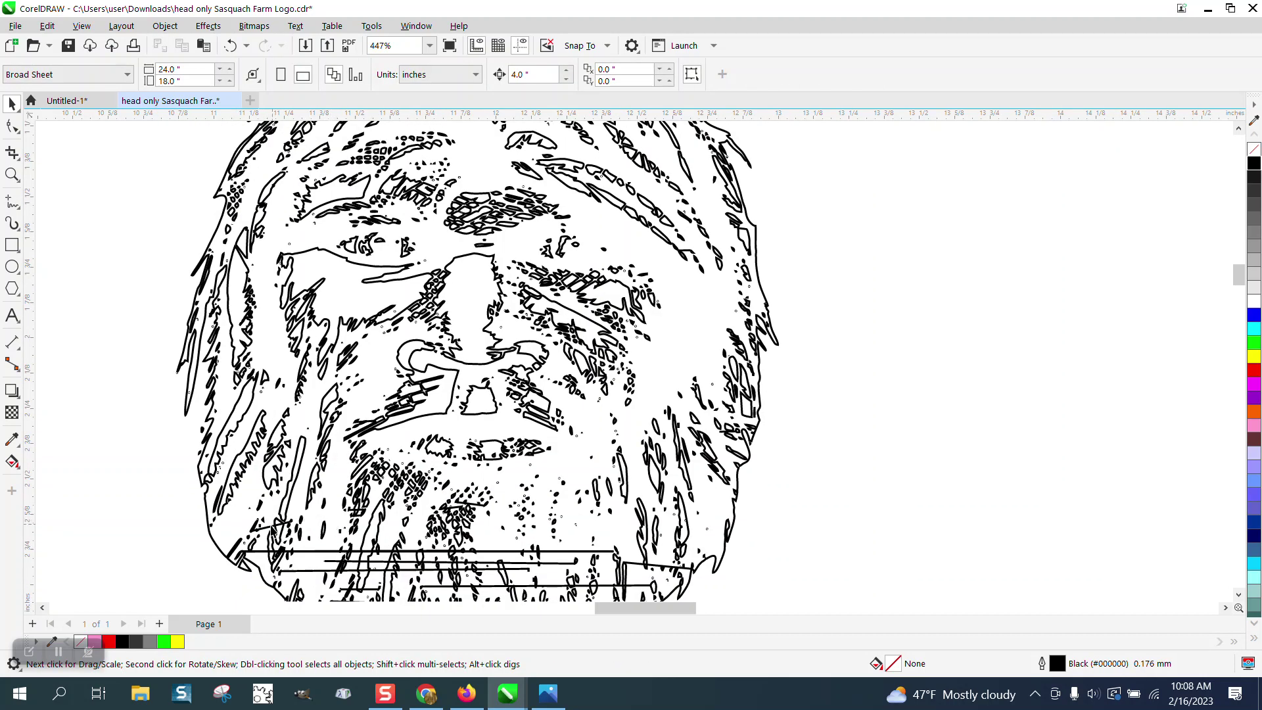
{"action": "left_click", "coordinate": [272, 533]}
{"action": "key", "text": "Delete"}
{"action": "left_click", "coordinate": [12, 174]}
Zoom in on the chin and delete the long stray lines on the left side of the head
{"action": "left_click_drag", "start_coordinate": [281, 449], "coordinate": [705, 596]}
{"action": "left_click", "coordinate": [12, 103]}
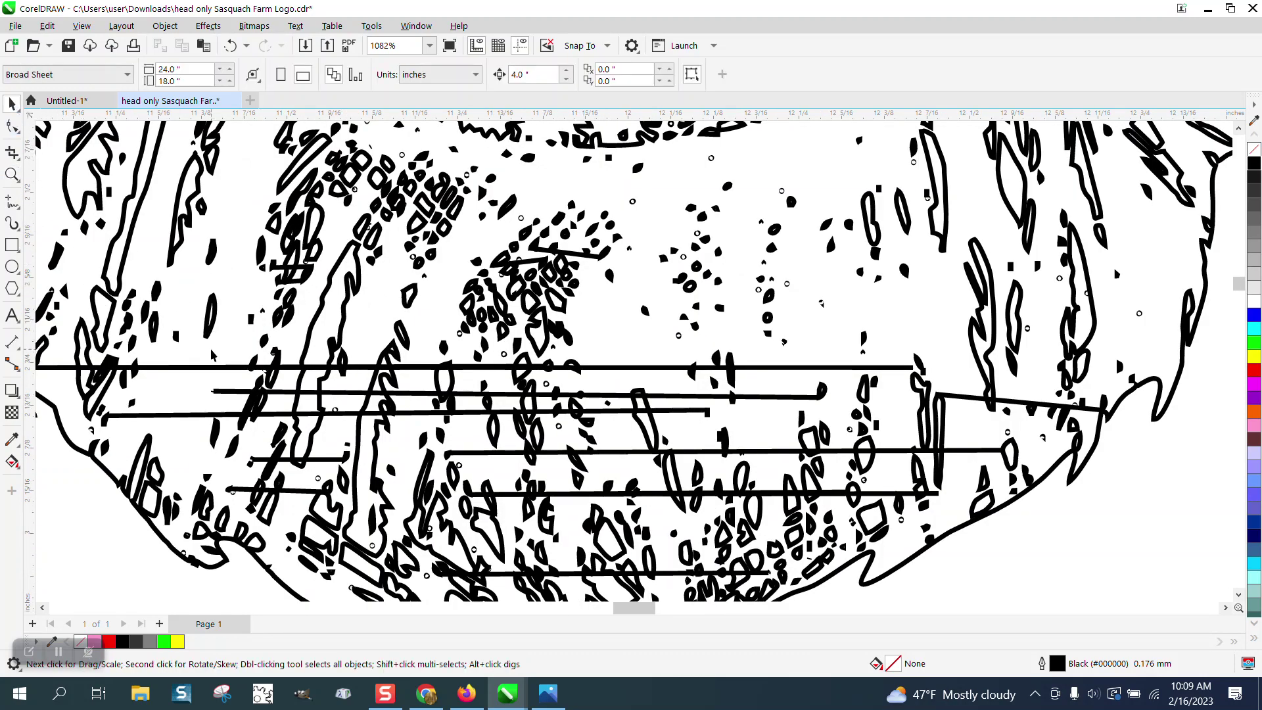
{"action": "left_click", "coordinate": [240, 392]}
{"action": "key", "text": "Delete"}
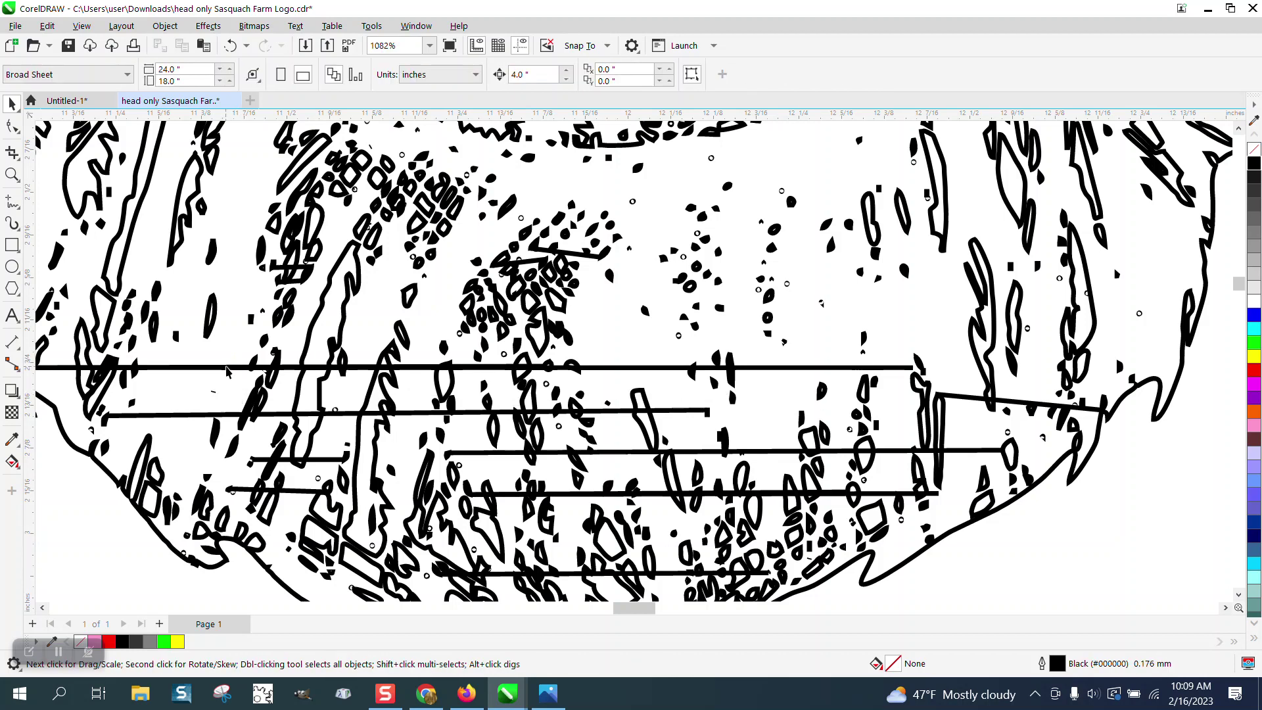
{"action": "left_click", "coordinate": [227, 367]}
{"action": "key", "text": "Delete"}
{"action": "left_click", "coordinate": [228, 368]}
{"action": "key", "text": "Delete"}
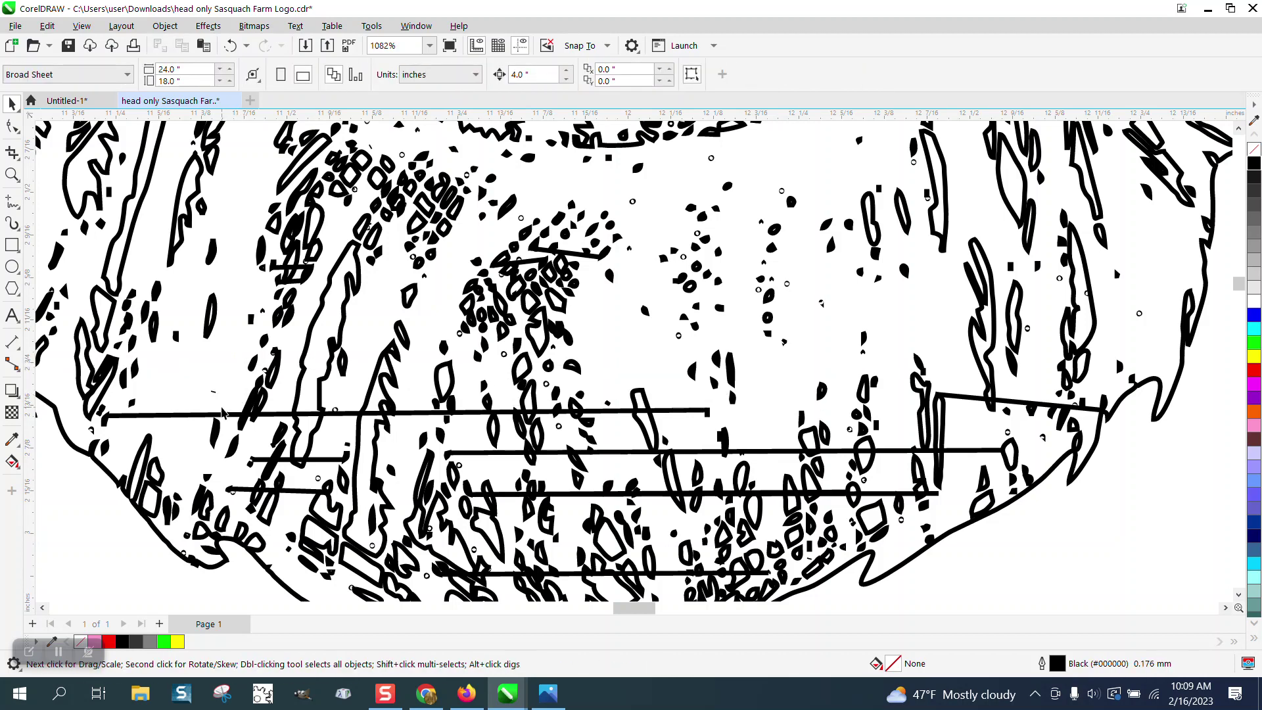
{"action": "left_click", "coordinate": [222, 419]}
{"action": "key", "text": "Delete"}
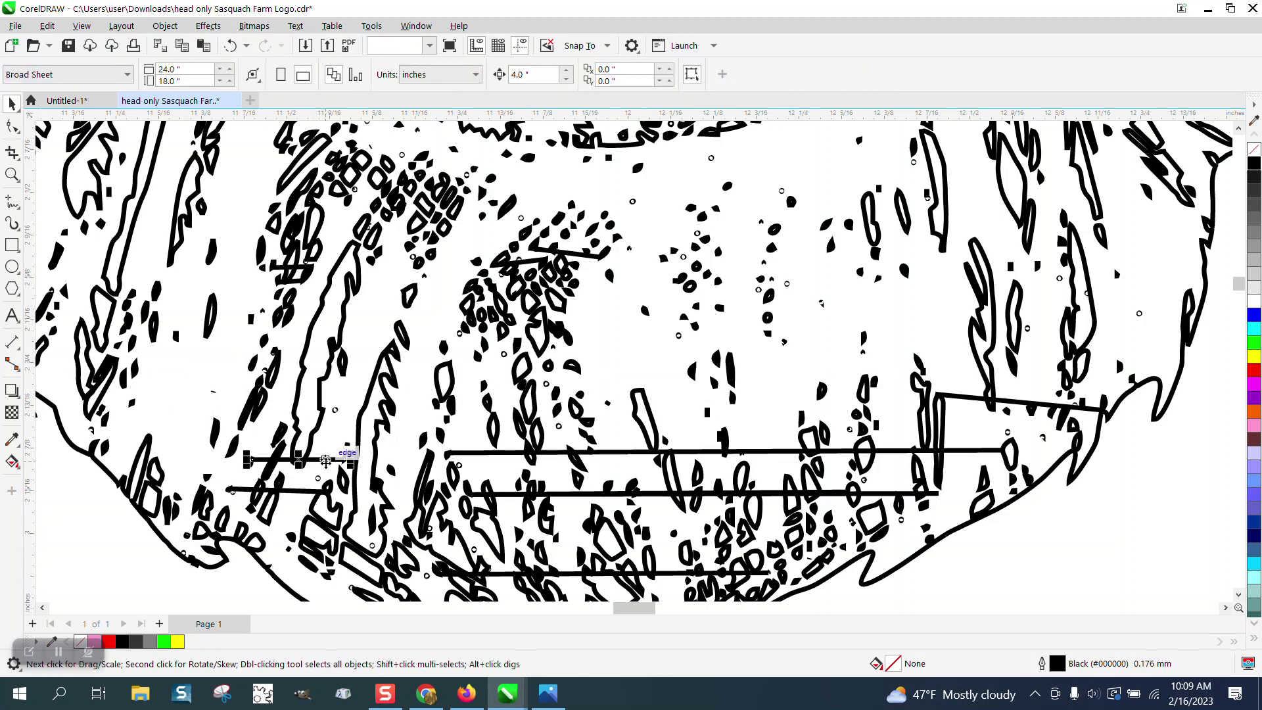
Delete the remaining short and long stray lines across the beard and chin
{"action": "left_click", "coordinate": [324, 460]}
{"action": "key", "text": "Delete"}
{"action": "left_click", "coordinate": [303, 488]}
{"action": "key", "text": "Delete"}
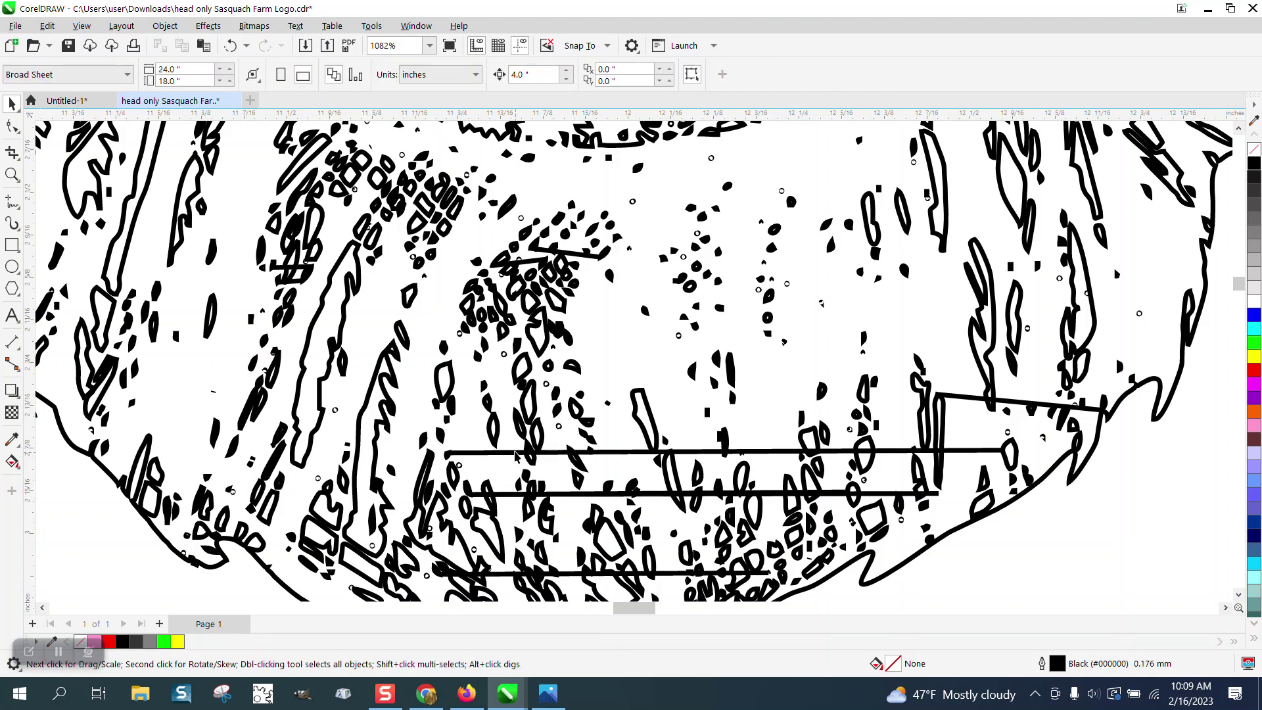
{"action": "left_click", "coordinate": [516, 453]}
{"action": "key", "text": "Delete"}
{"action": "left_click", "coordinate": [650, 494]}
{"action": "key", "text": "Delete"}
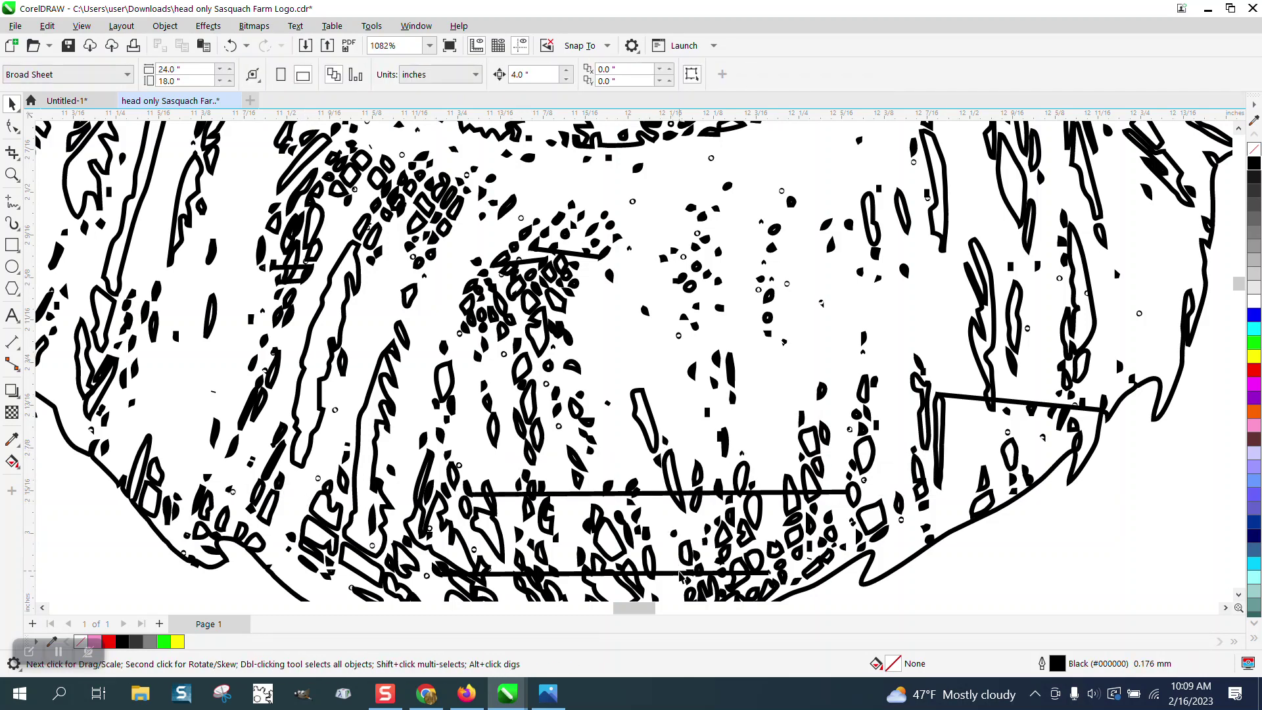
{"action": "left_click", "coordinate": [675, 574]}
{"action": "key", "text": "Delete"}
{"action": "left_click", "coordinate": [653, 494]}
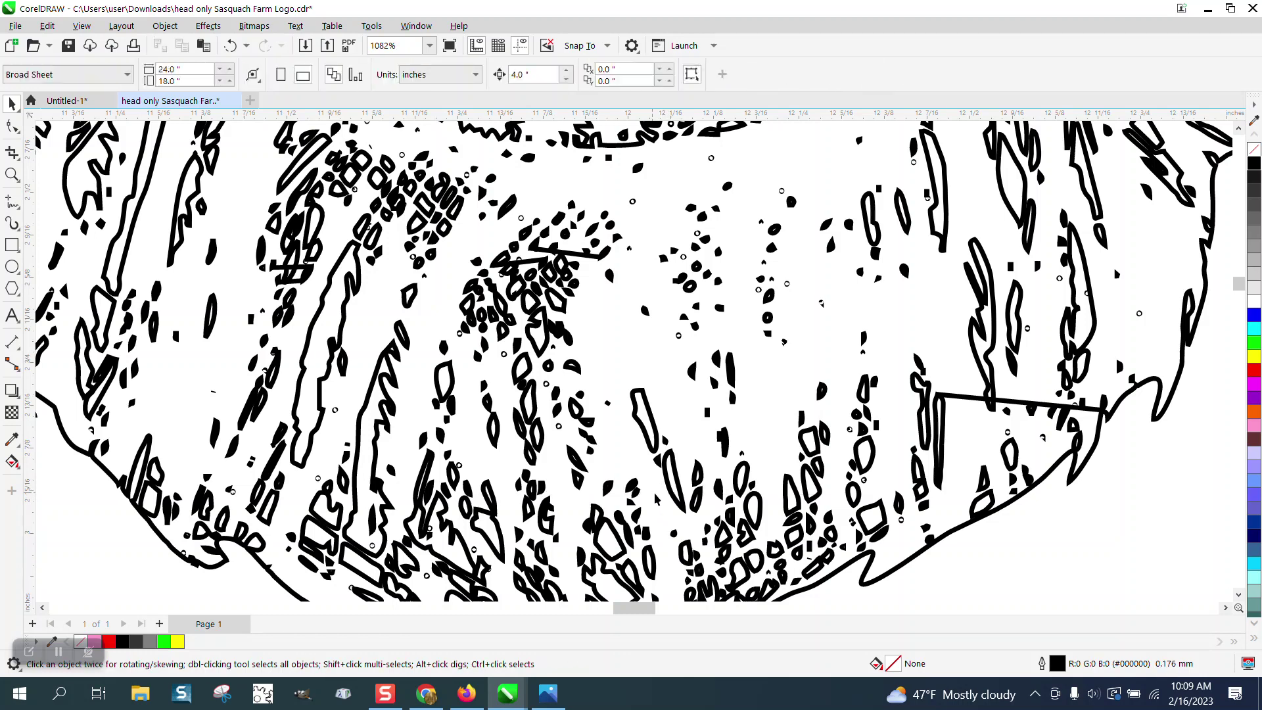
{"action": "key", "text": "Delete"}
{"action": "left_click", "coordinate": [972, 406]}
{"action": "key", "text": "Delete"}
{"action": "scroll", "coordinate": [602, 479], "scroll_direction": "down", "scroll_amount": 8}
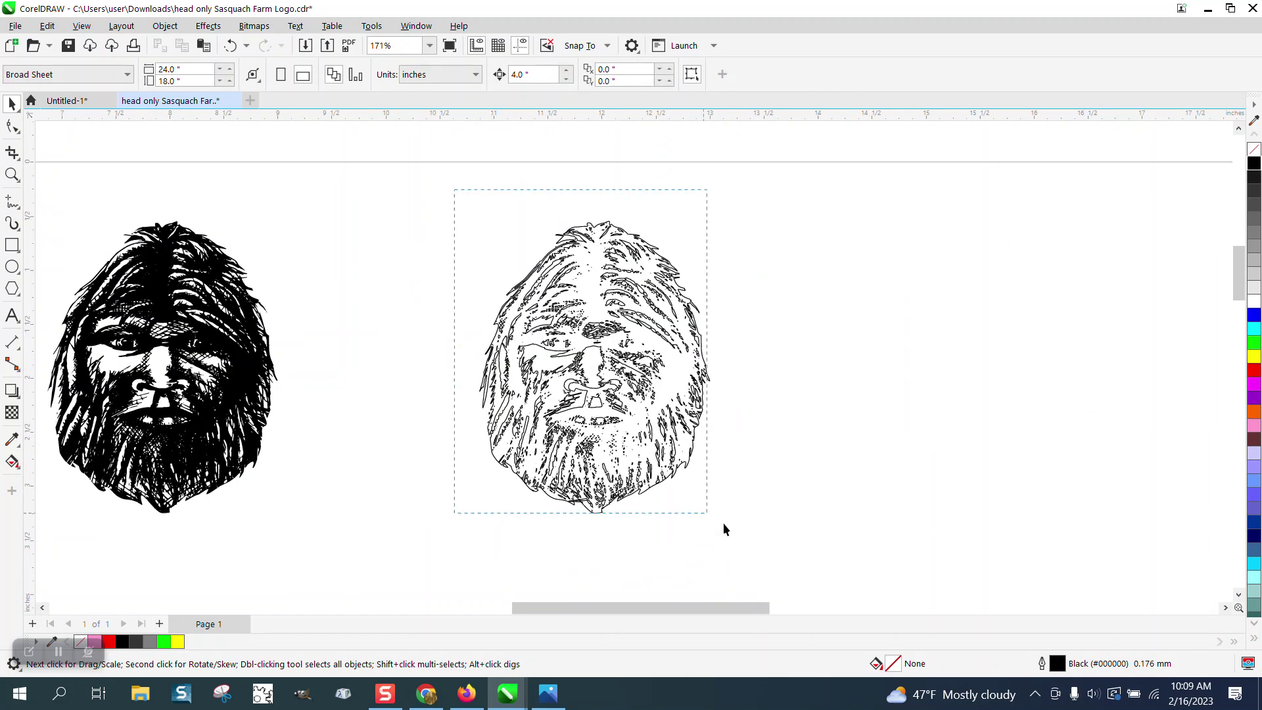
Select all 1785 traced curves of the head and change their outline from 0.176 mm to Hairline
{"action": "left_click_drag", "start_coordinate": [722, 529], "coordinate": [799, 567]}
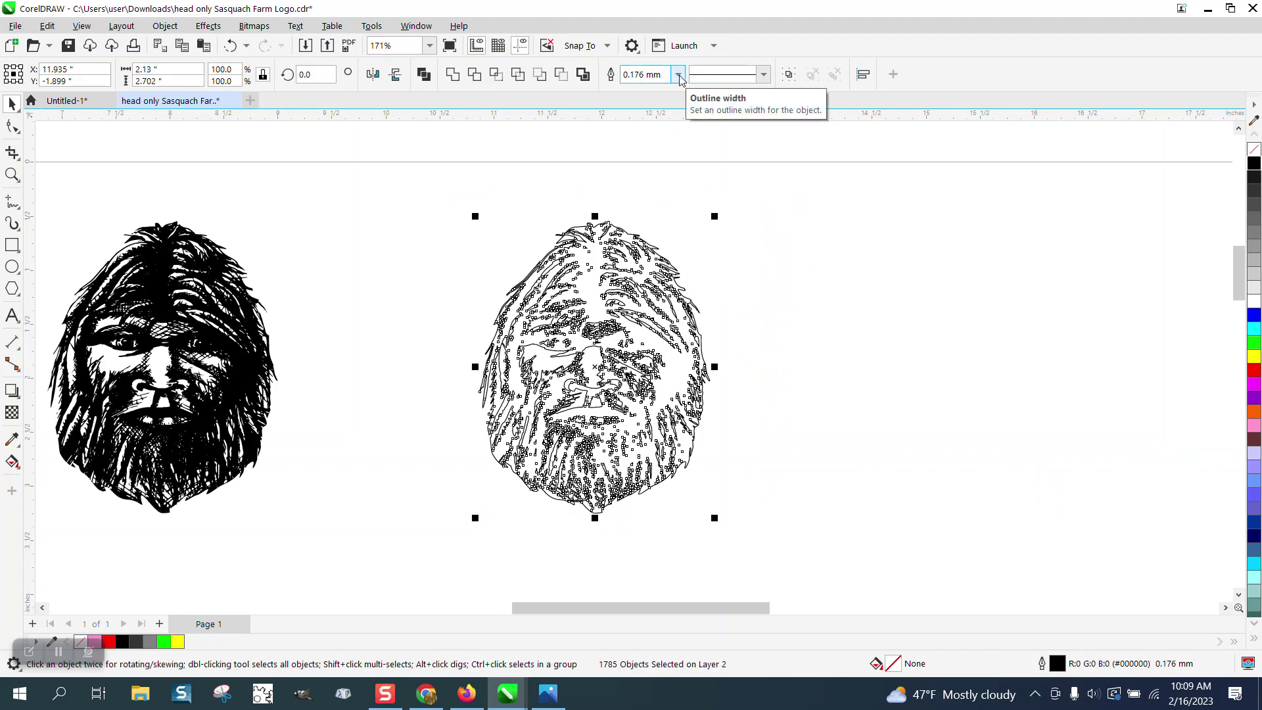
{"action": "left_click", "coordinate": [679, 74]}
{"action": "left_click", "coordinate": [645, 102]}
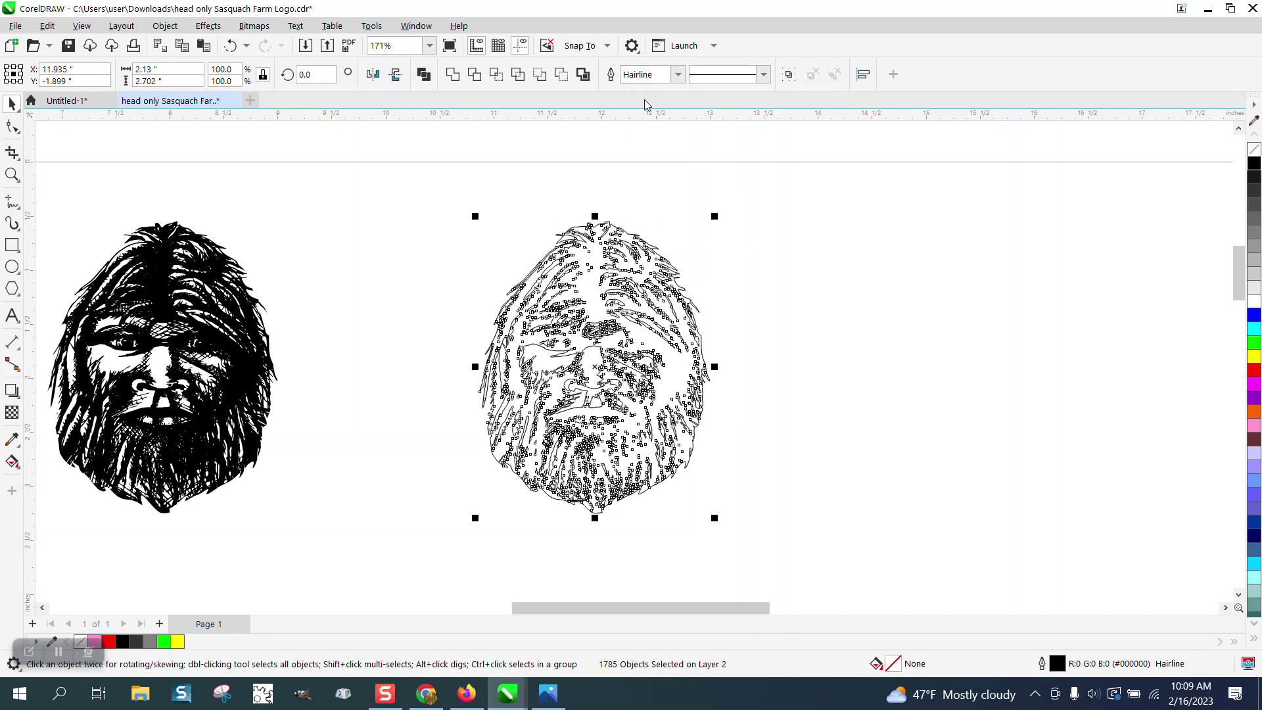
{"action": "left_click", "coordinate": [12, 174]}
{"action": "left_click_drag", "start_coordinate": [498, 235], "coordinate": [706, 329]}
{"action": "scroll", "coordinate": [559, 282], "scroll_direction": "down", "scroll_amount": 2}
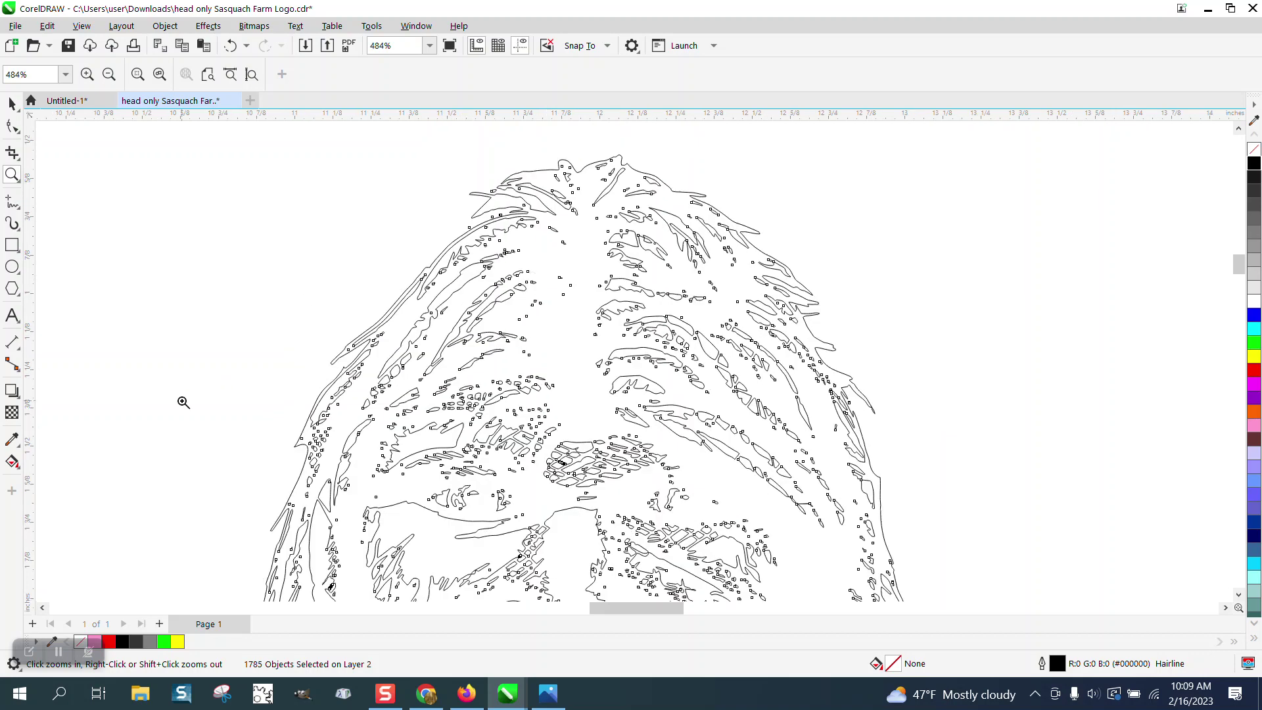
Smart Fill the traced head with black, creating one solid outline-free curve
{"action": "left_click", "coordinate": [17, 466]}
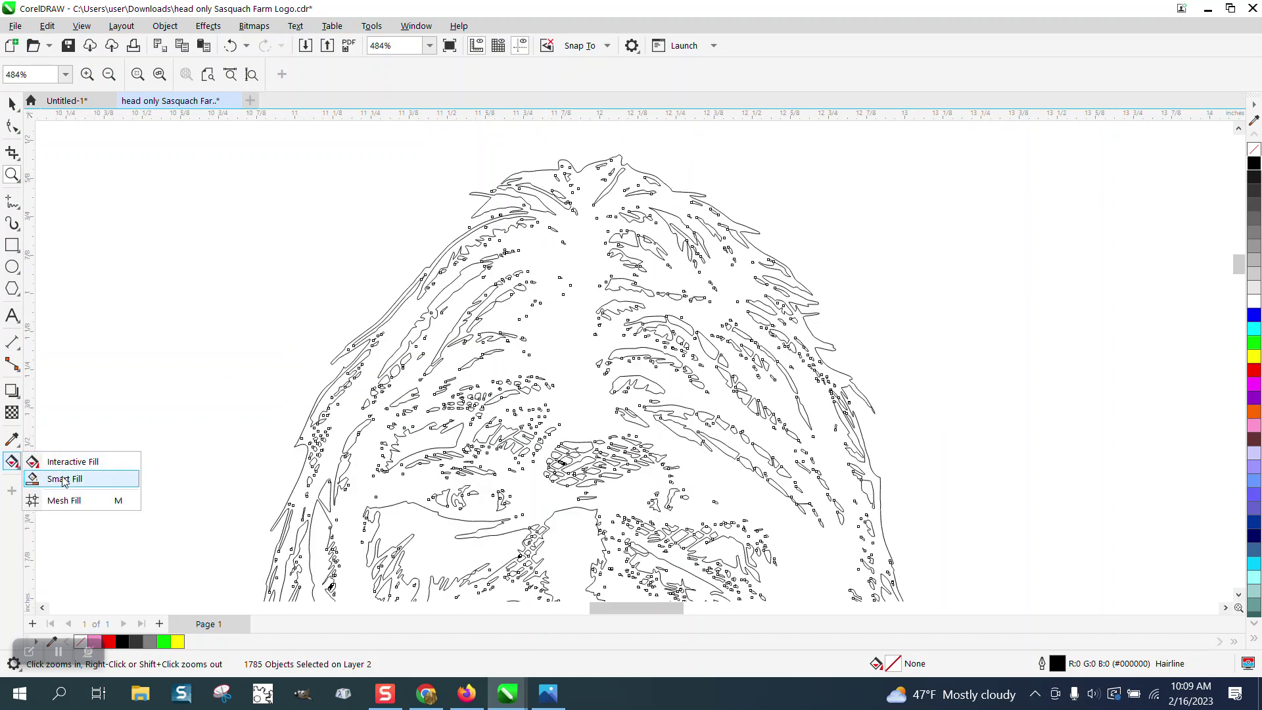
{"action": "left_click", "coordinate": [64, 479]}
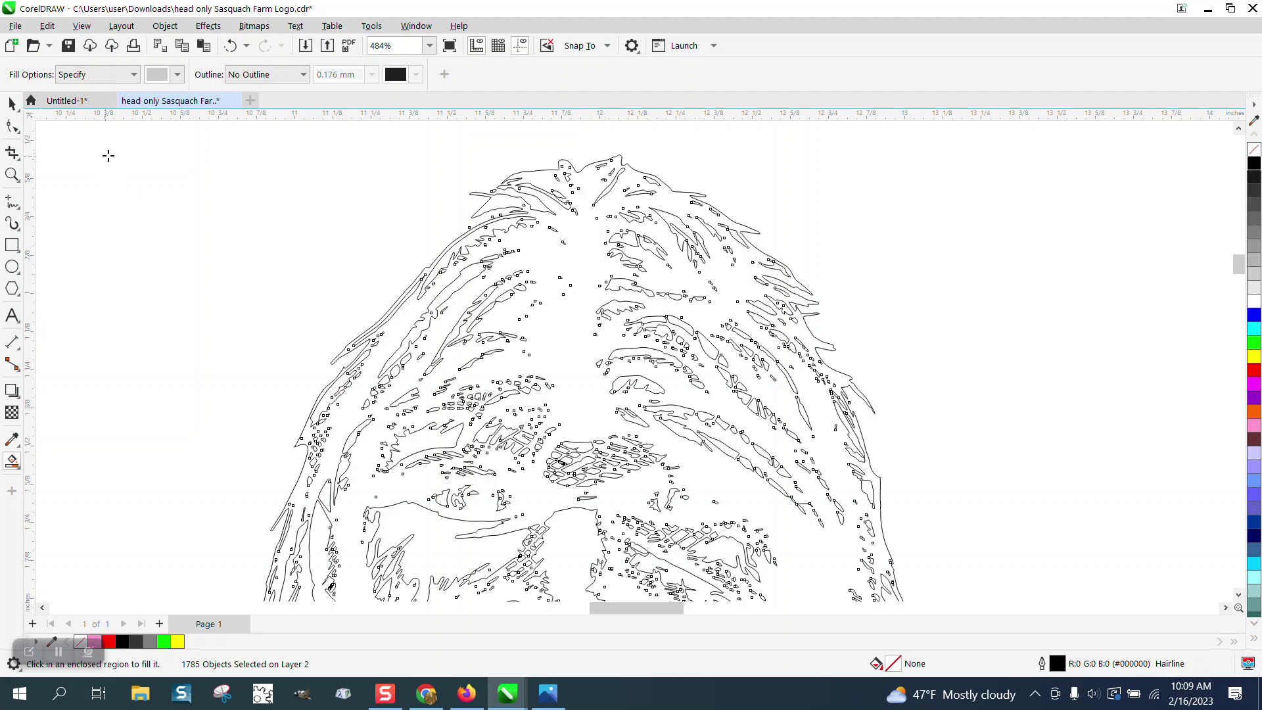
{"action": "left_click", "coordinate": [177, 74]}
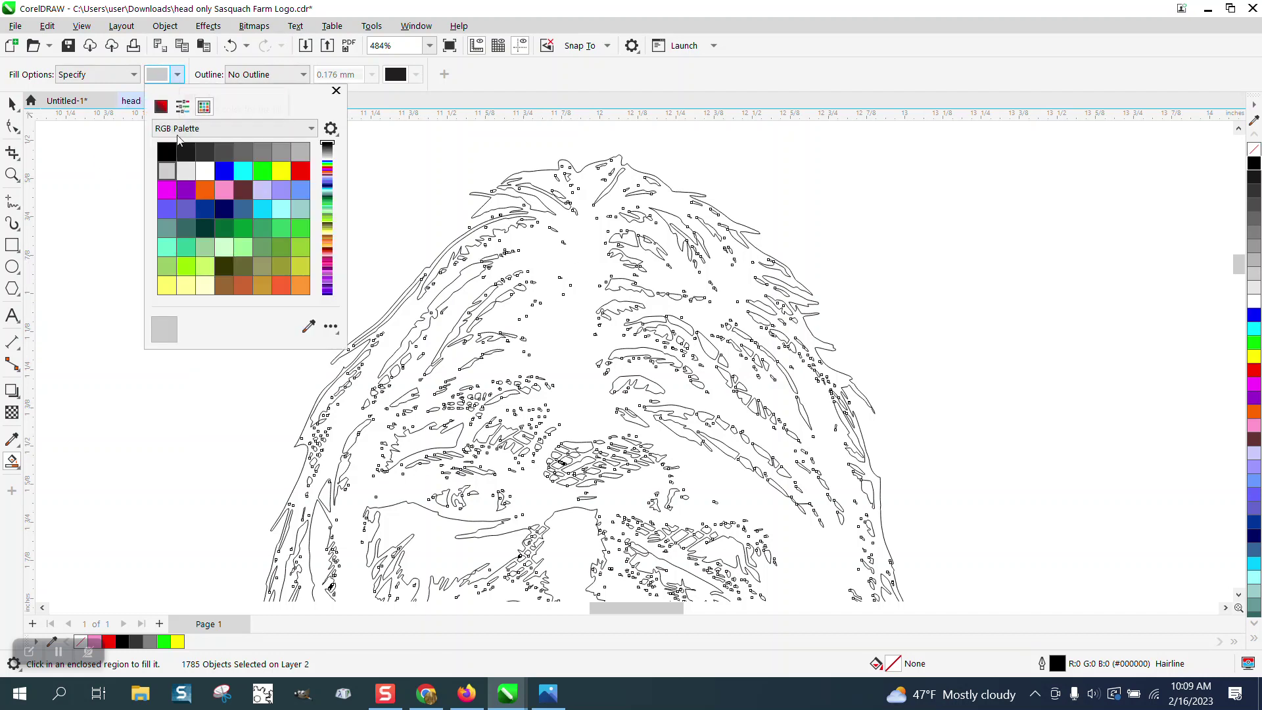
{"action": "left_click", "coordinate": [167, 151]}
{"action": "left_click", "coordinate": [586, 241]}
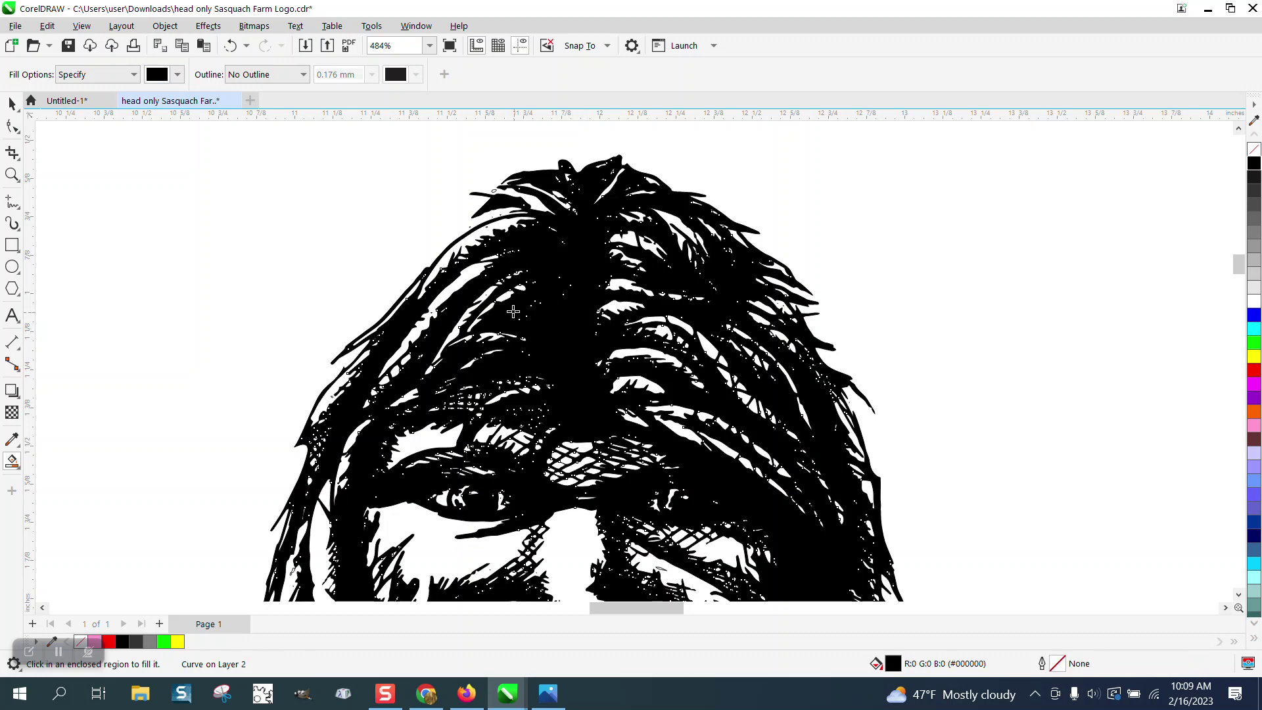
{"action": "scroll", "coordinate": [473, 348], "scroll_direction": "down", "scroll_amount": 2}
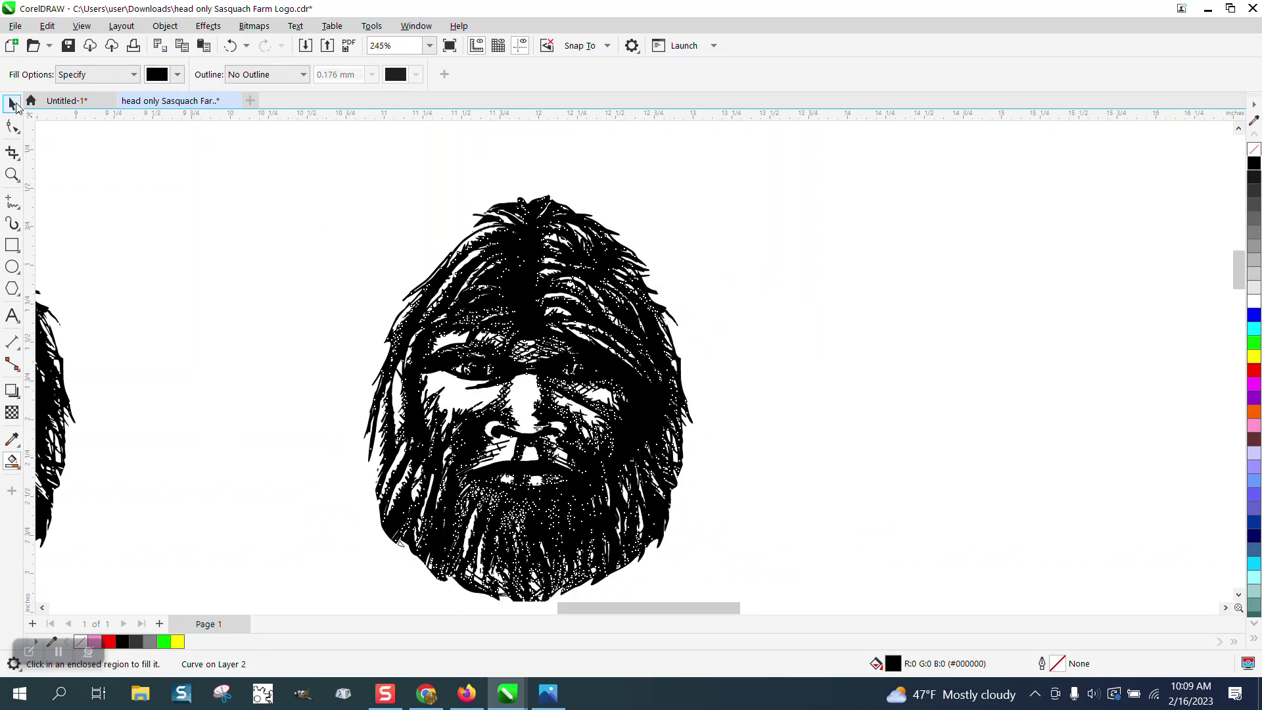
Line up the grouped head and the original bitmap head beside the black head, then zoom to the nose
{"action": "left_click", "coordinate": [12, 103]}
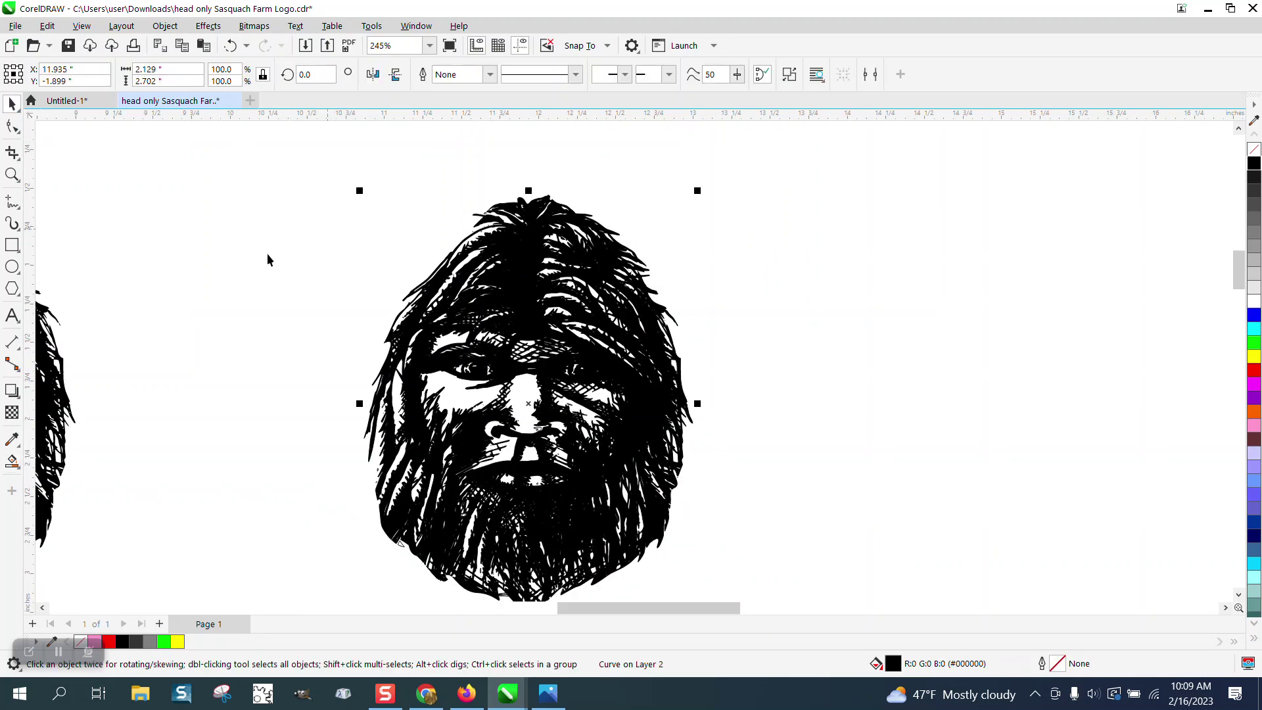
{"action": "scroll", "coordinate": [348, 305], "scroll_direction": "down", "scroll_amount": 1}
{"action": "left_click_drag", "start_coordinate": [126, 357], "coordinate": [330, 357]}
{"action": "scroll", "coordinate": [372, 347], "scroll_direction": "down", "scroll_amount": 2}
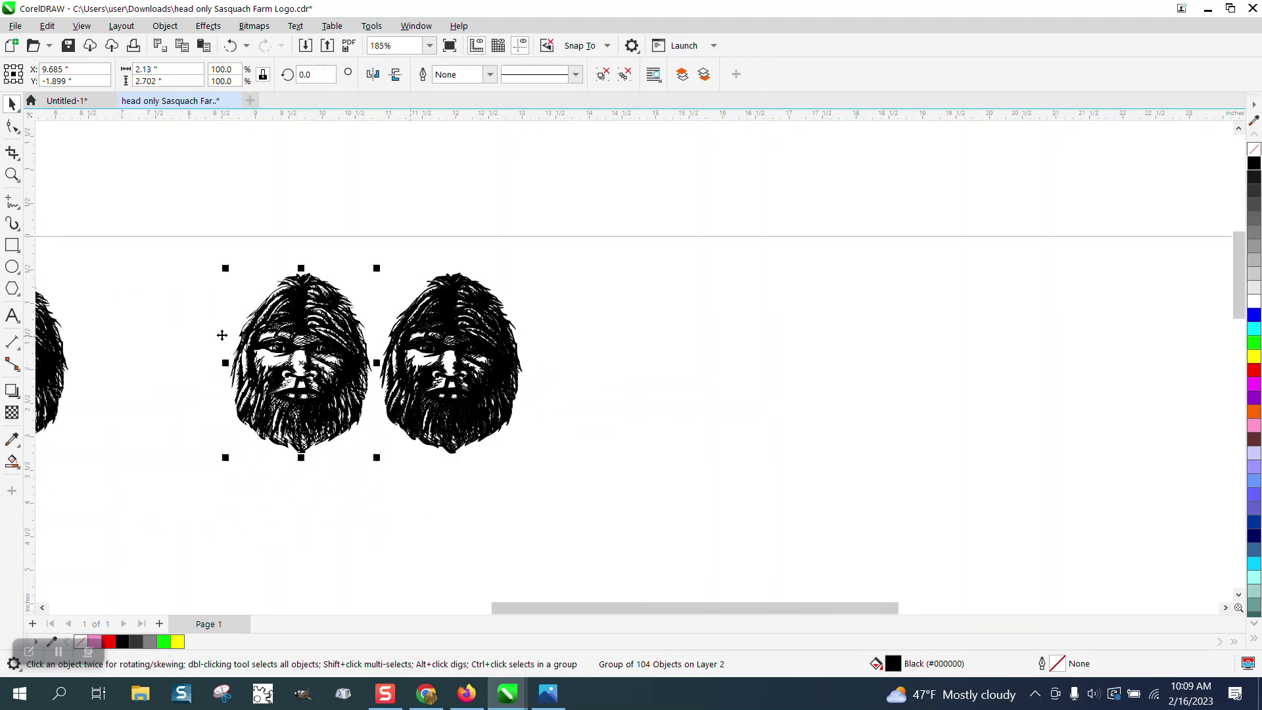
{"action": "left_click_drag", "start_coordinate": [68, 351], "coordinate": [676, 353]}
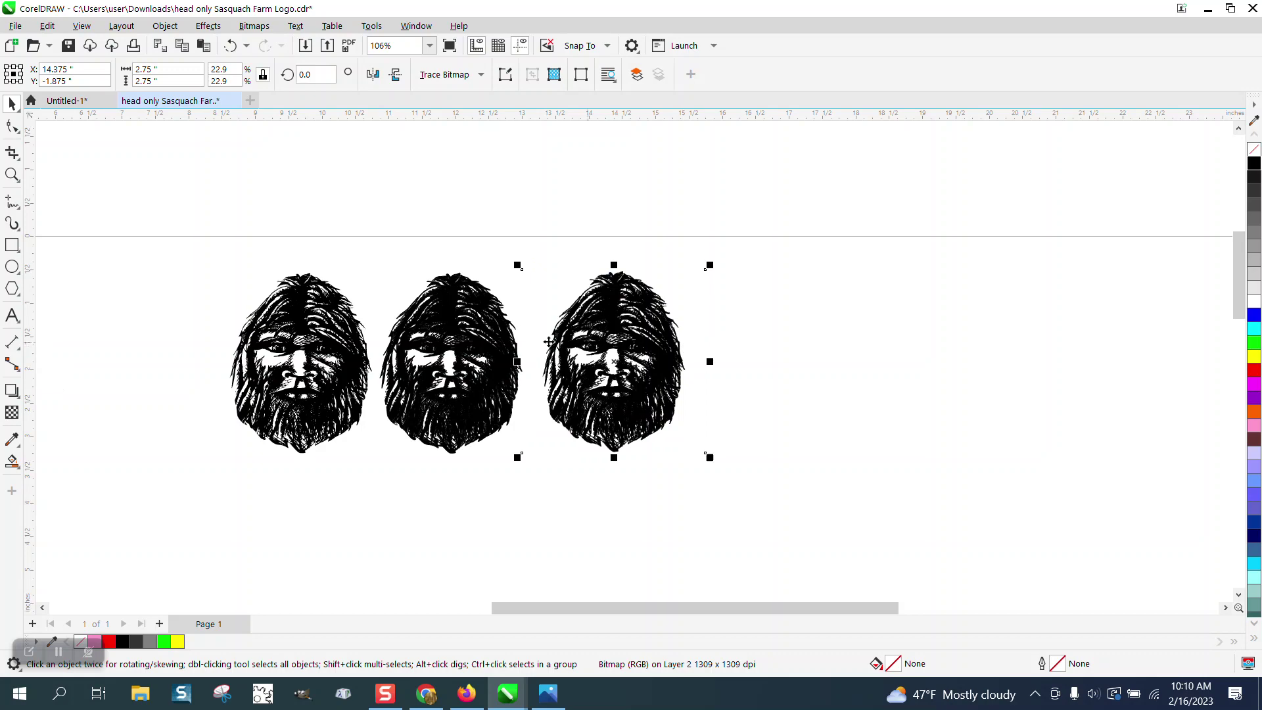
{"action": "left_click", "coordinate": [12, 174]}
{"action": "left_click_drag", "start_coordinate": [363, 302], "coordinate": [766, 460]}
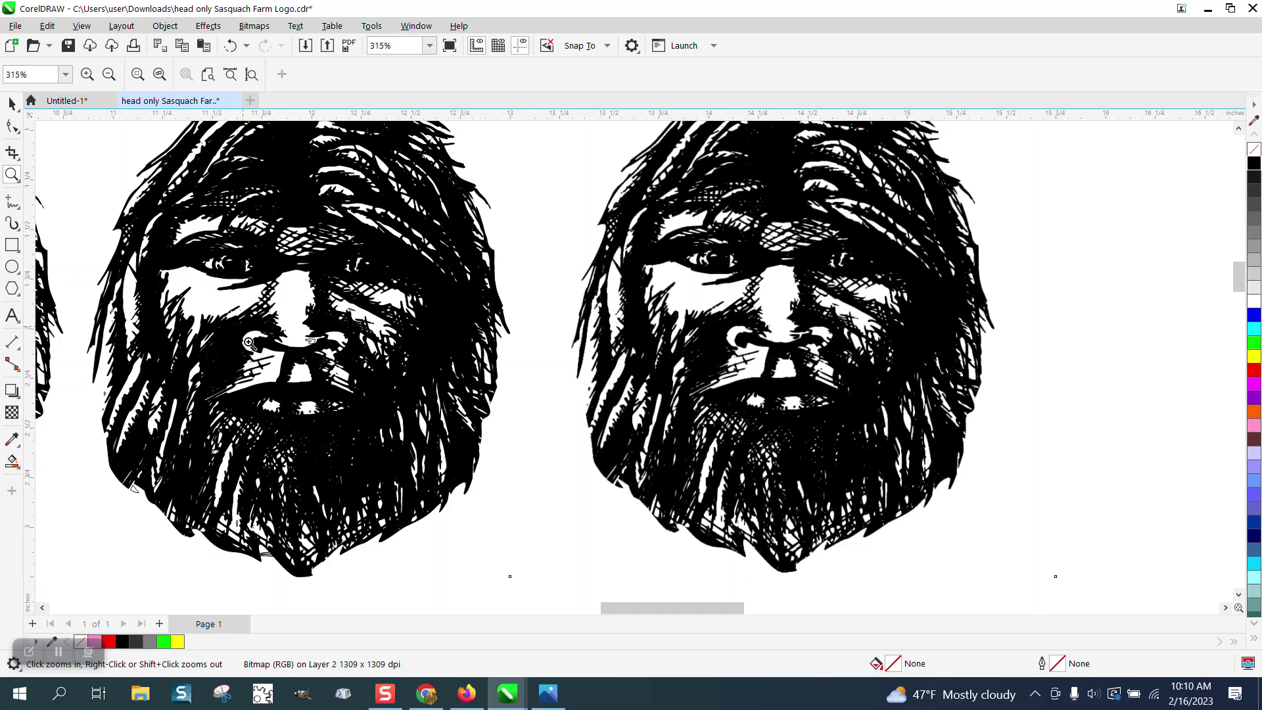
{"action": "left_click_drag", "start_coordinate": [249, 343], "coordinate": [293, 364]}
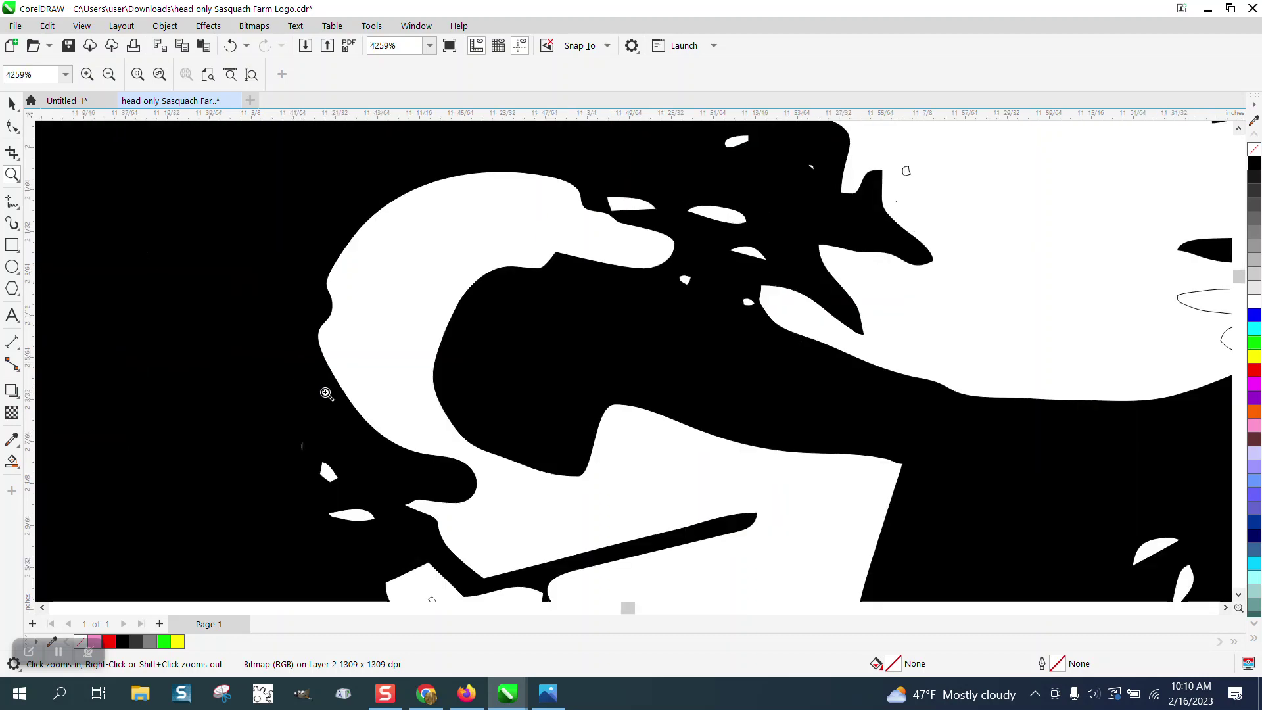
{"action": "scroll", "coordinate": [606, 390], "scroll_direction": "down", "scroll_amount": 2}
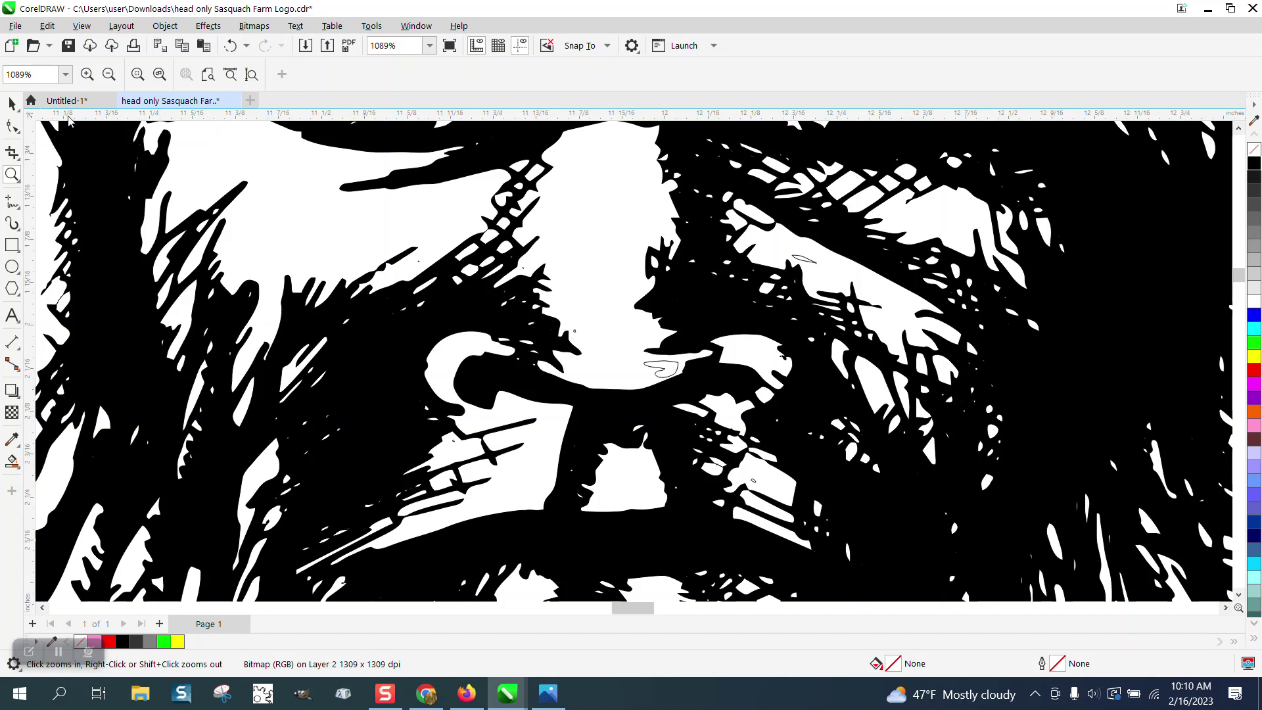
Smart Fill the small white gap beside the nostril with black
{"action": "left_click", "coordinate": [12, 103]}
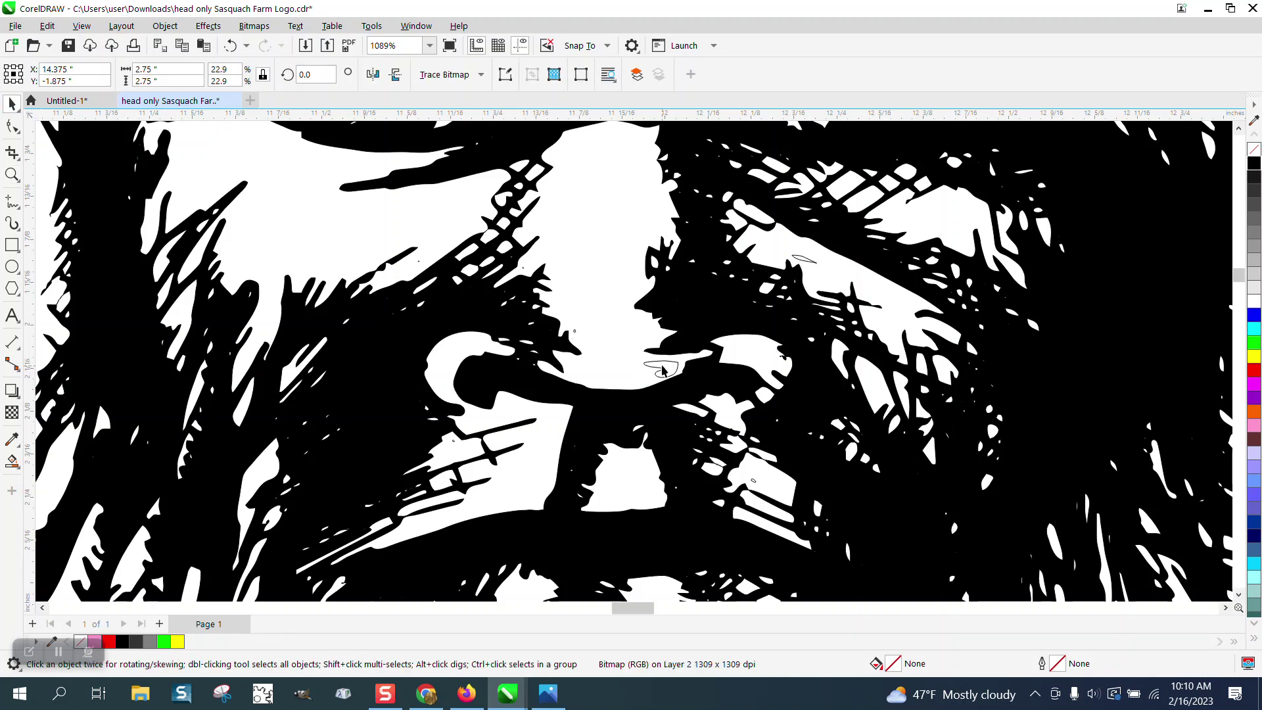
{"action": "left_click", "coordinate": [12, 461]}
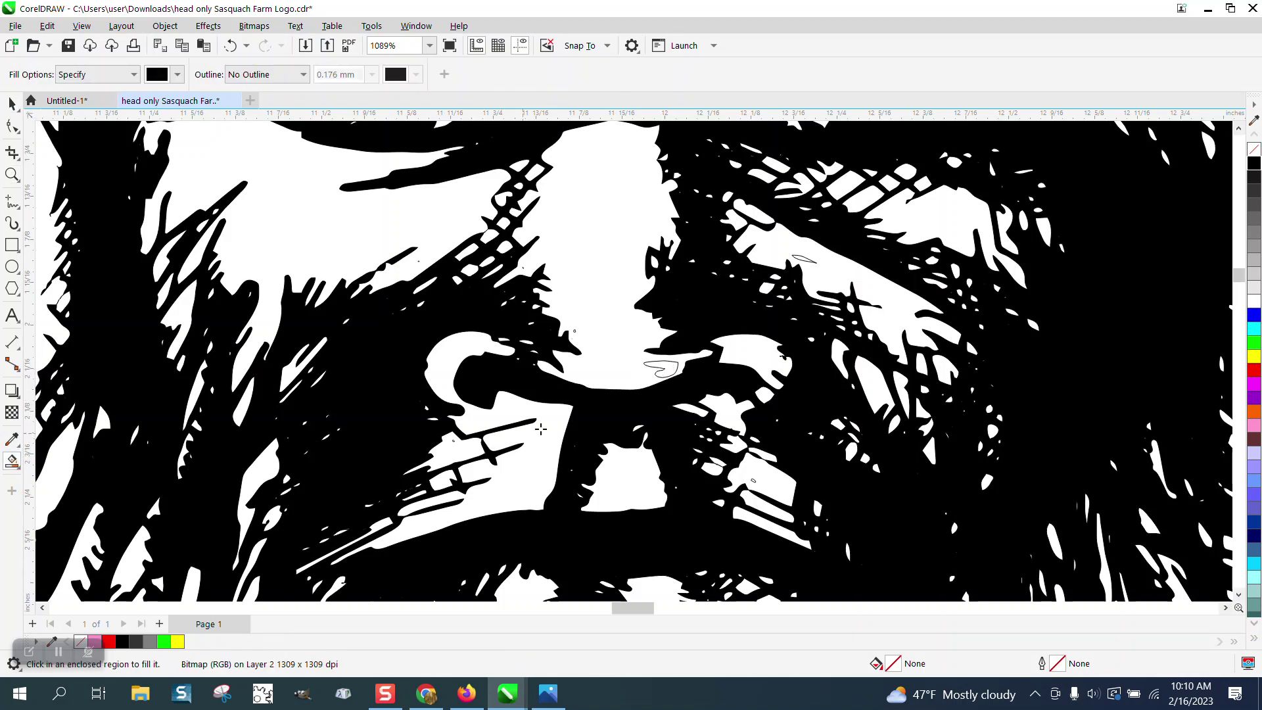
{"action": "left_click", "coordinate": [665, 368]}
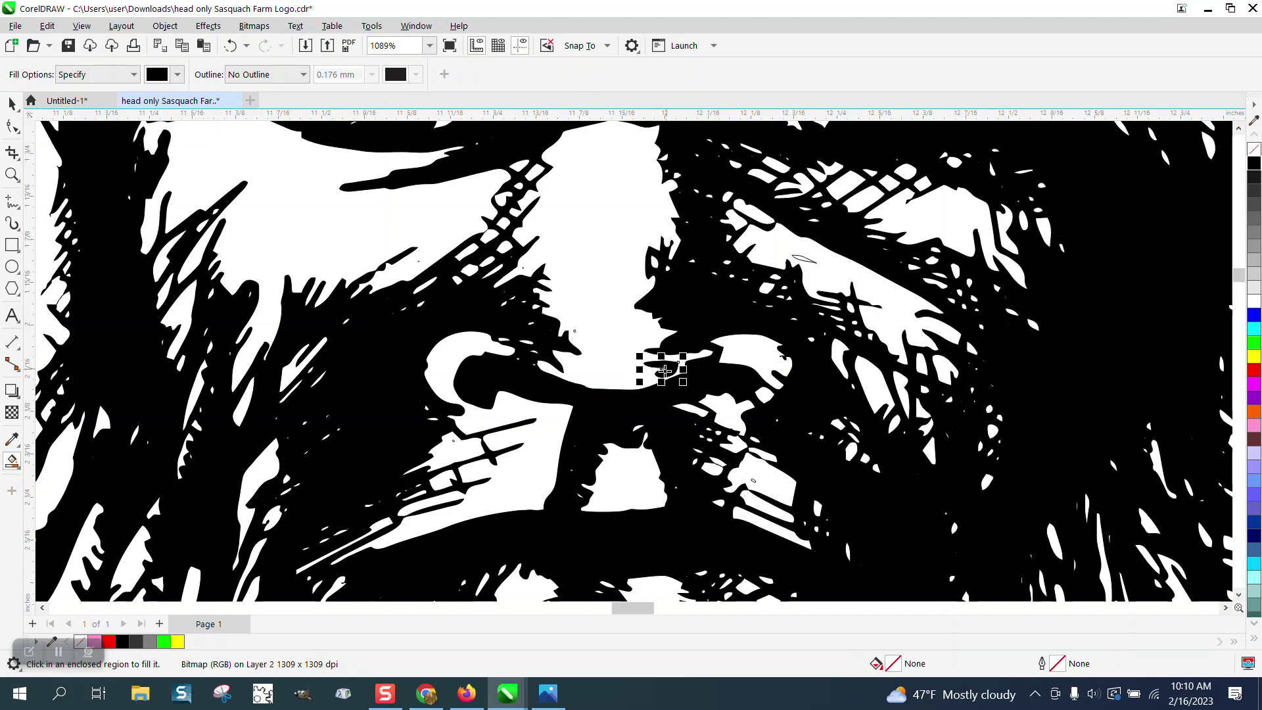
{"action": "scroll", "coordinate": [381, 404], "scroll_direction": "down", "scroll_amount": 2}
{"action": "scroll", "coordinate": [382, 404], "scroll_direction": "down", "scroll_amount": 4}
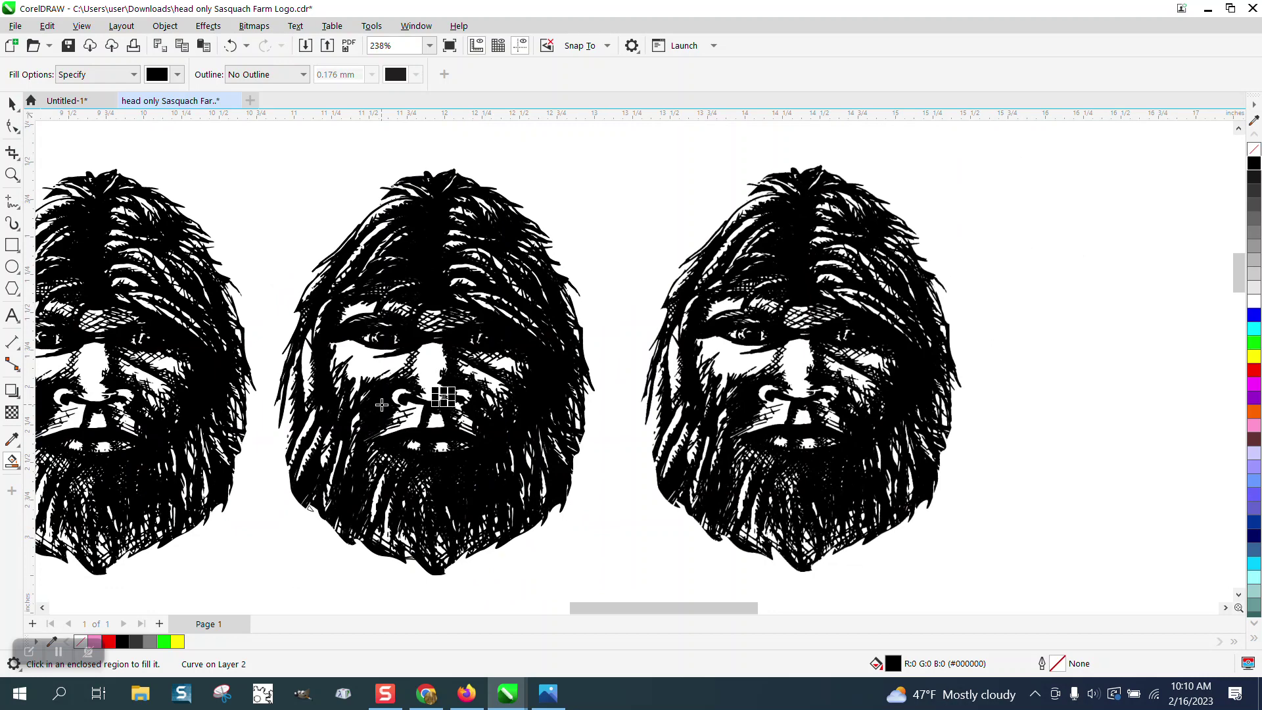
{"action": "scroll", "coordinate": [436, 402], "scroll_direction": "down", "scroll_amount": 2}
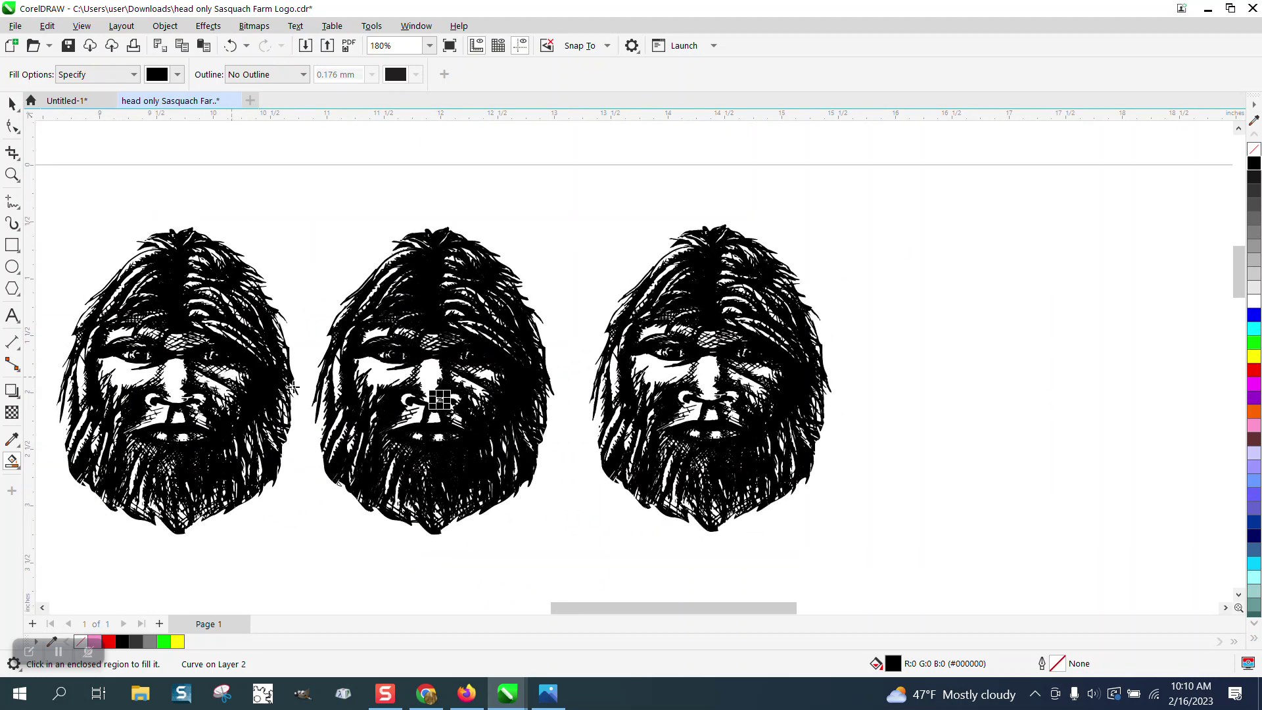
{"action": "left_click", "coordinate": [12, 175]}
{"action": "left_click_drag", "start_coordinate": [647, 317], "coordinate": [731, 376]}
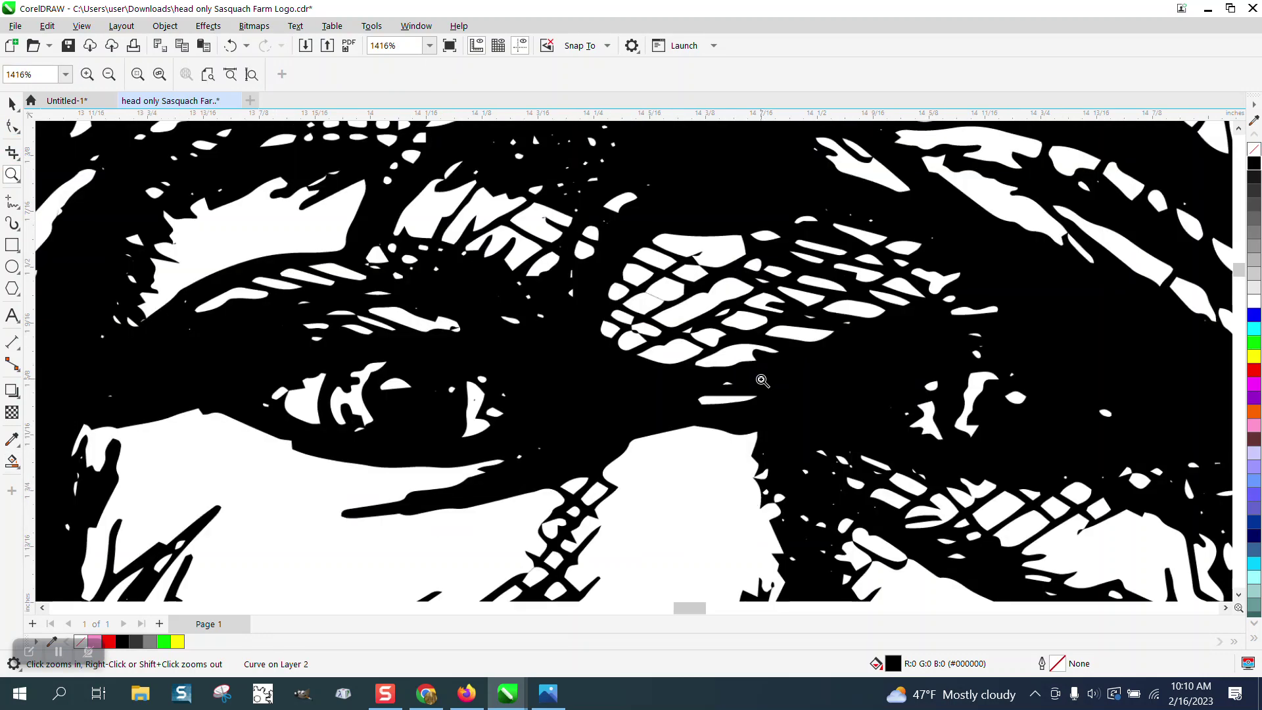
{"action": "scroll", "coordinate": [762, 382], "scroll_direction": "down", "scroll_amount": 10}
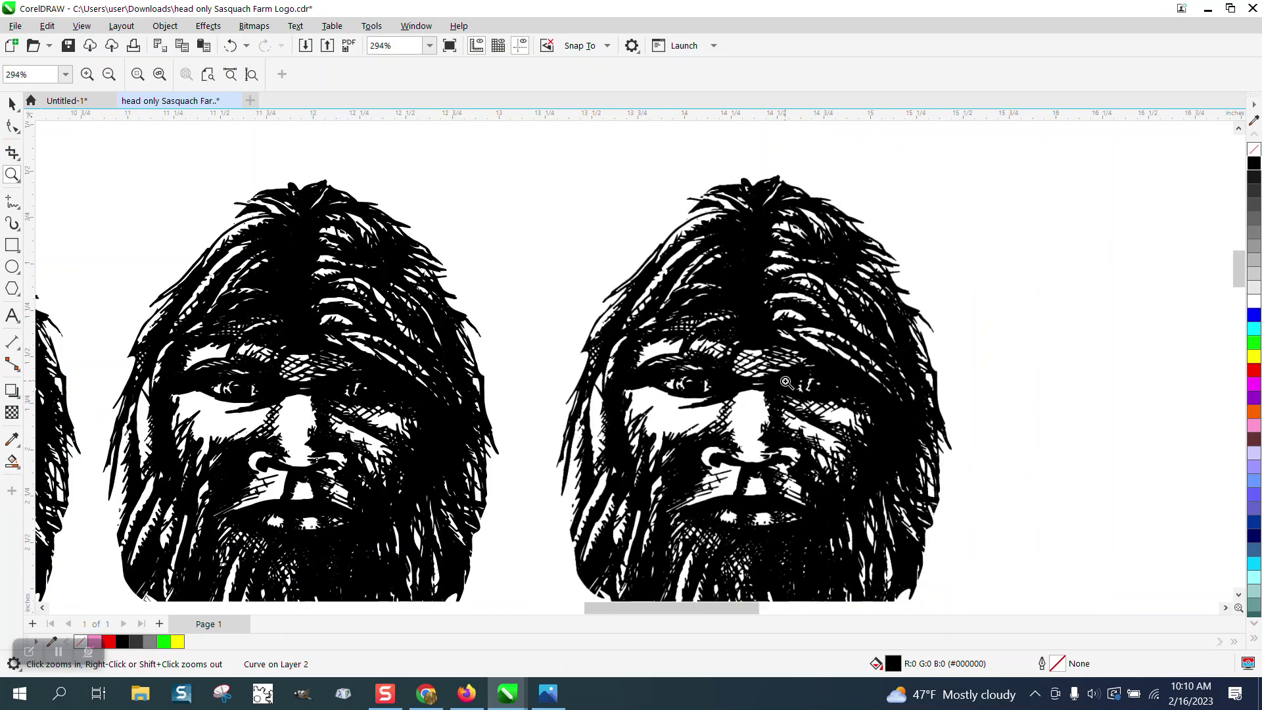
{"action": "scroll", "coordinate": [785, 382], "scroll_direction": "down", "scroll_amount": 2}
{"action": "left_click_drag", "start_coordinate": [308, 245], "coordinate": [725, 569]}
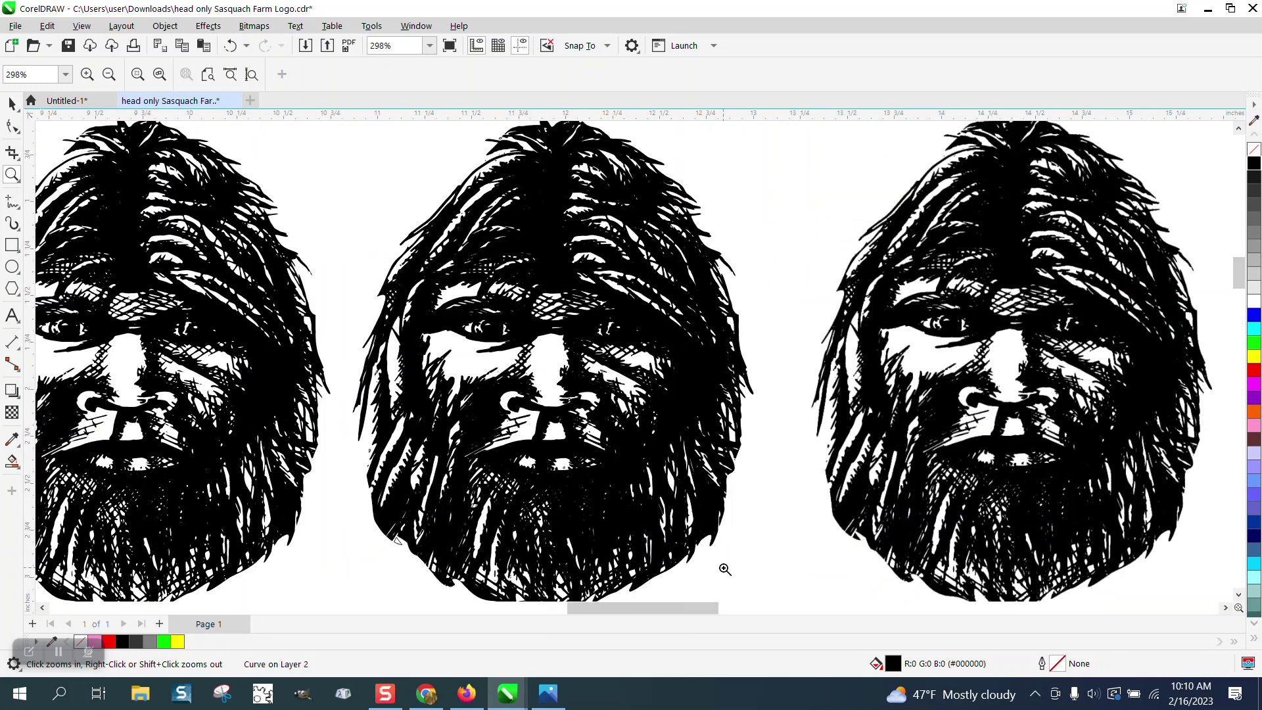